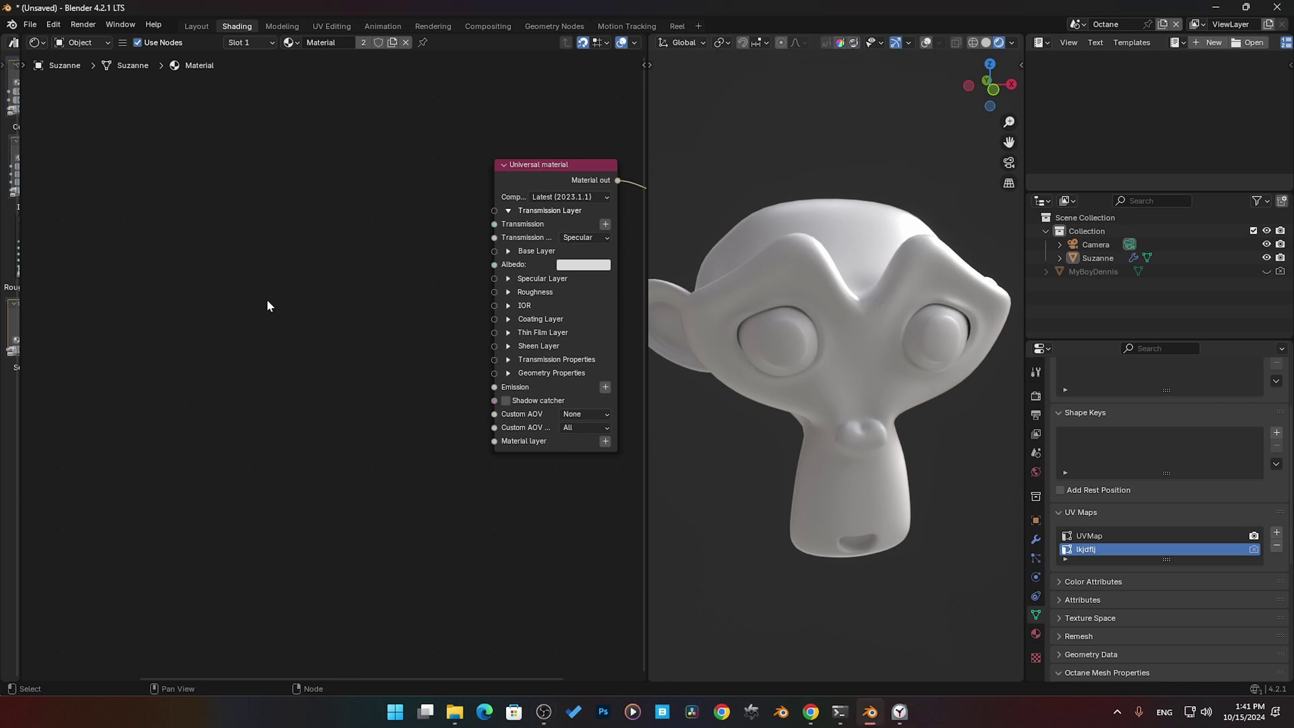
Add a Composite texture node and place it beside the Universal material node
{"action": "key", "text": "shift+a"}
{"action": "mouse_move", "coordinate": [266, 306]}
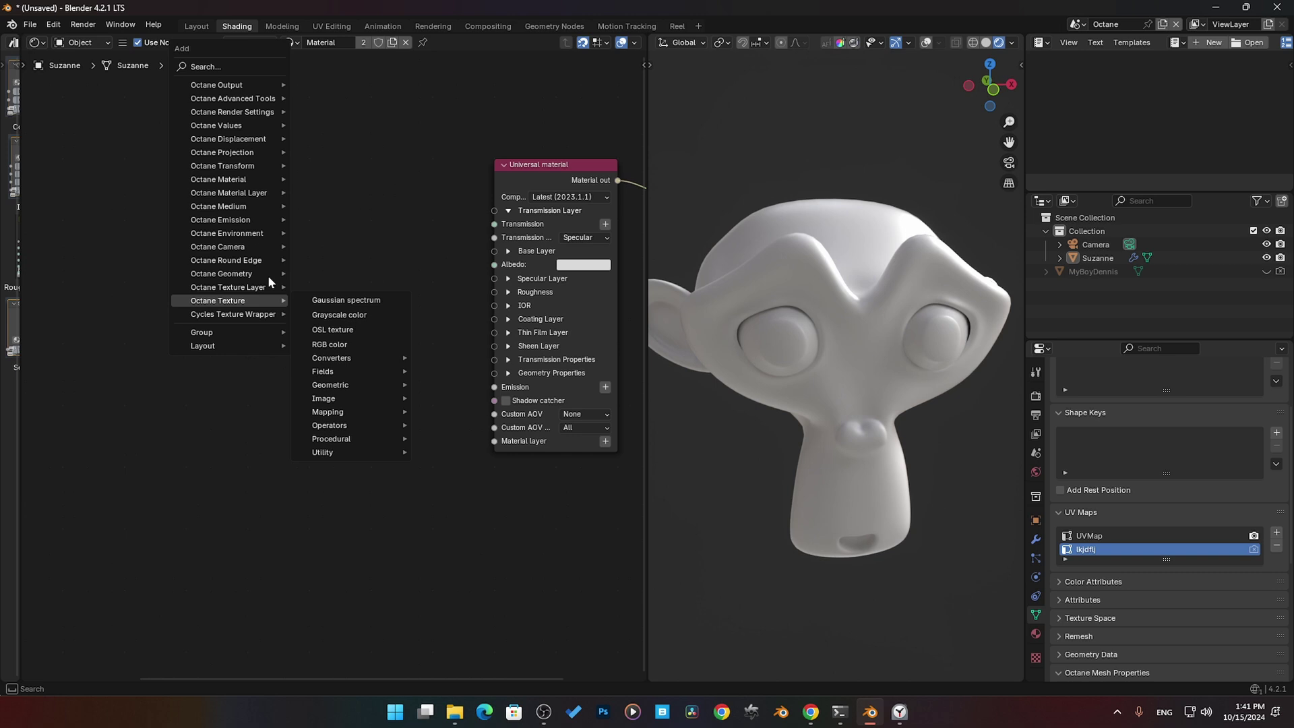
{"action": "mouse_move", "coordinate": [256, 263]}
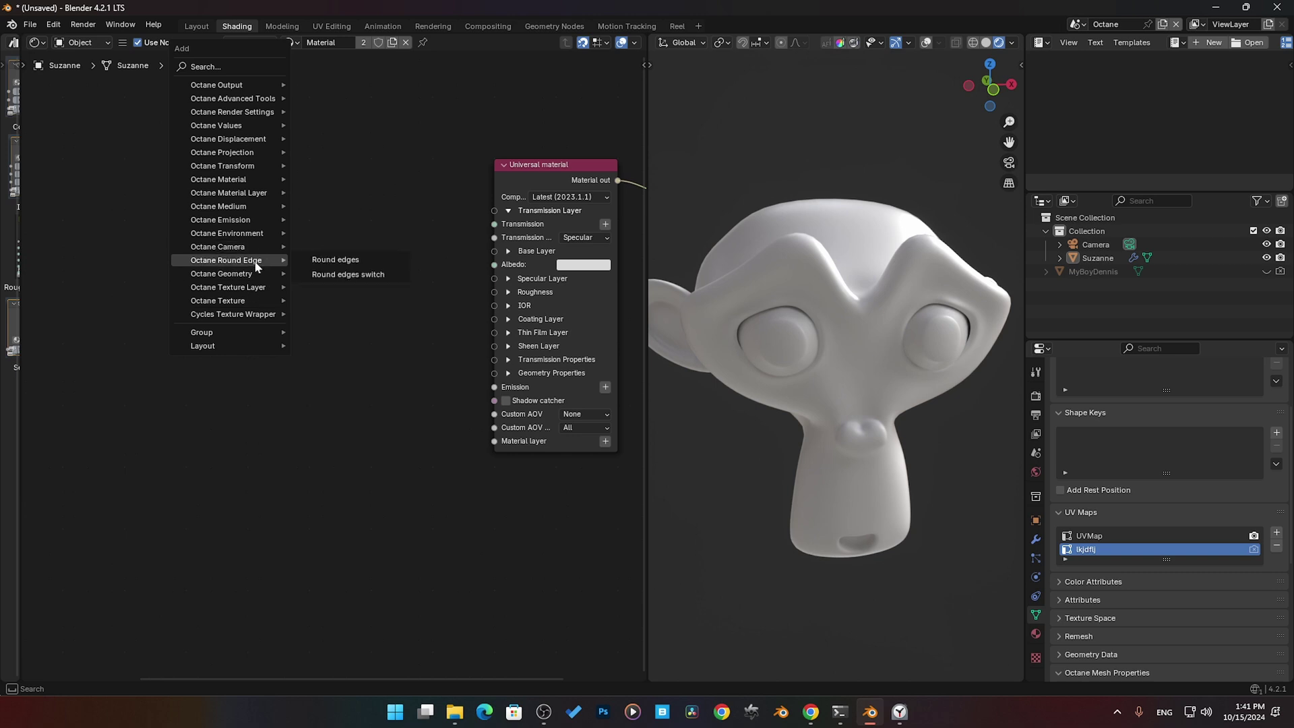
{"action": "type", "text": "c"}
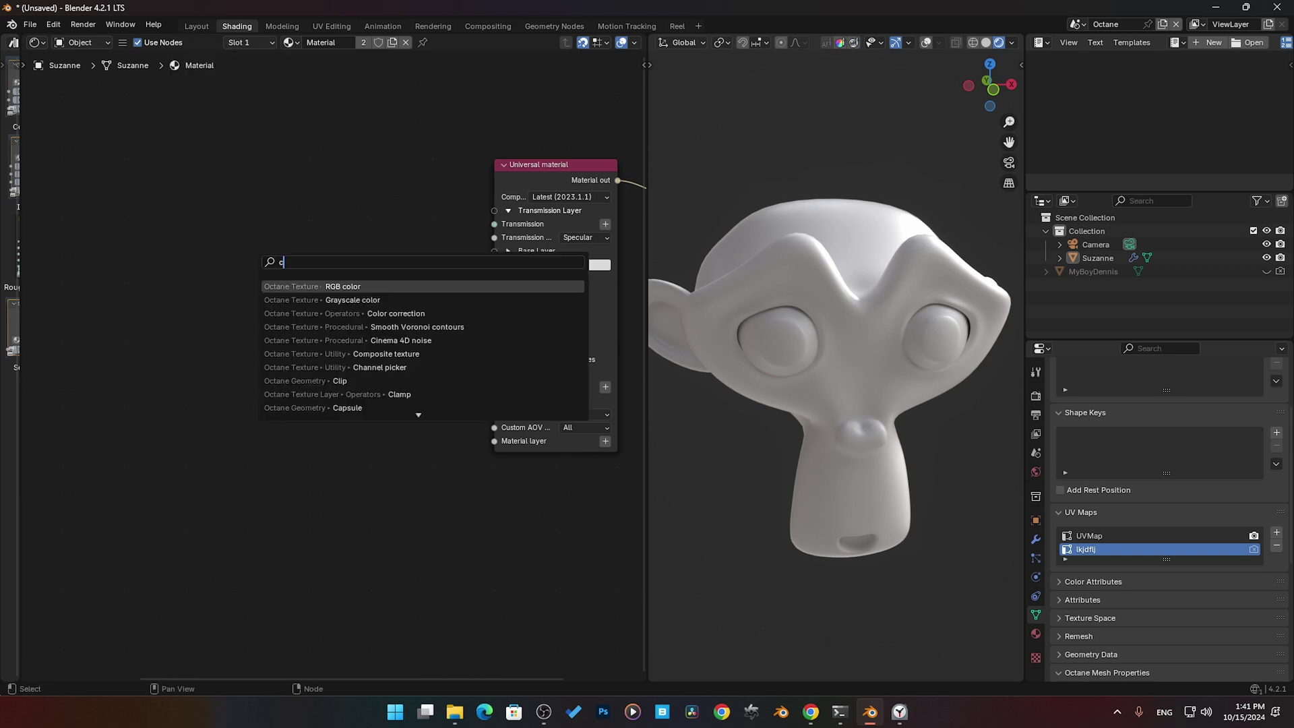
{"action": "type", "text": "om"}
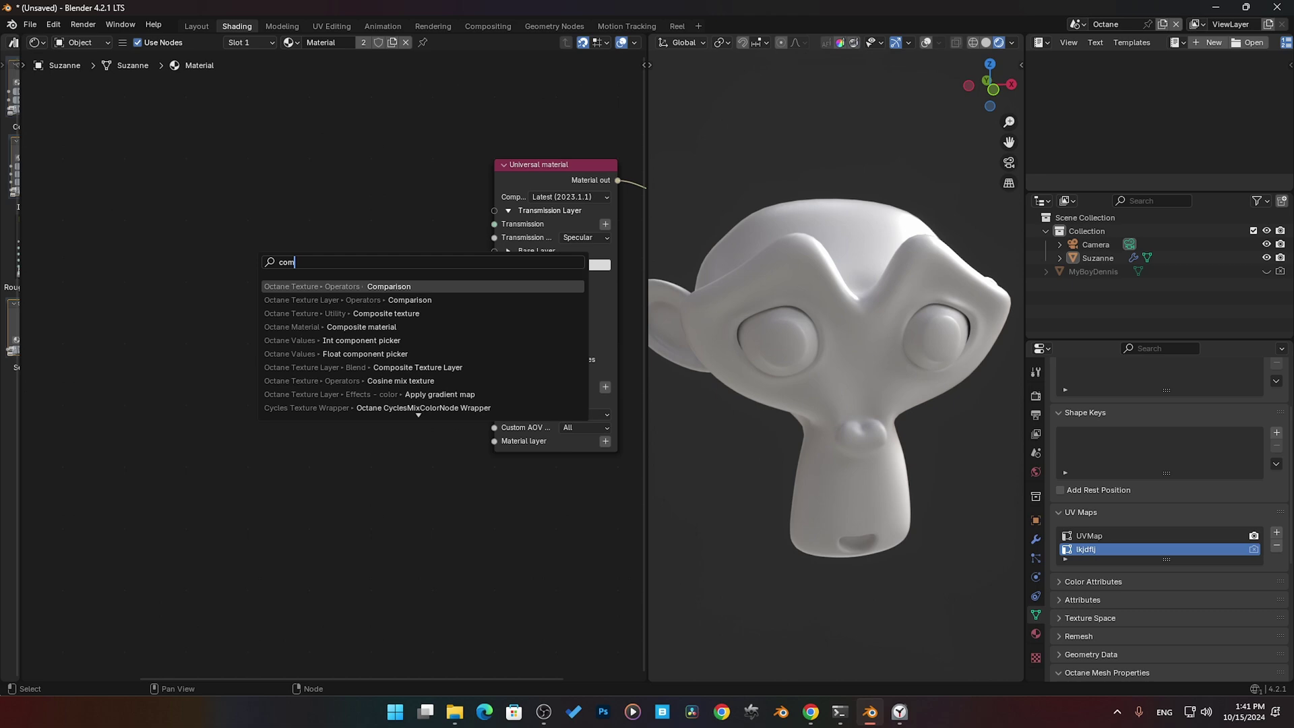
{"action": "left_click", "coordinate": [424, 313]}
{"action": "left_click", "coordinate": [428, 218]}
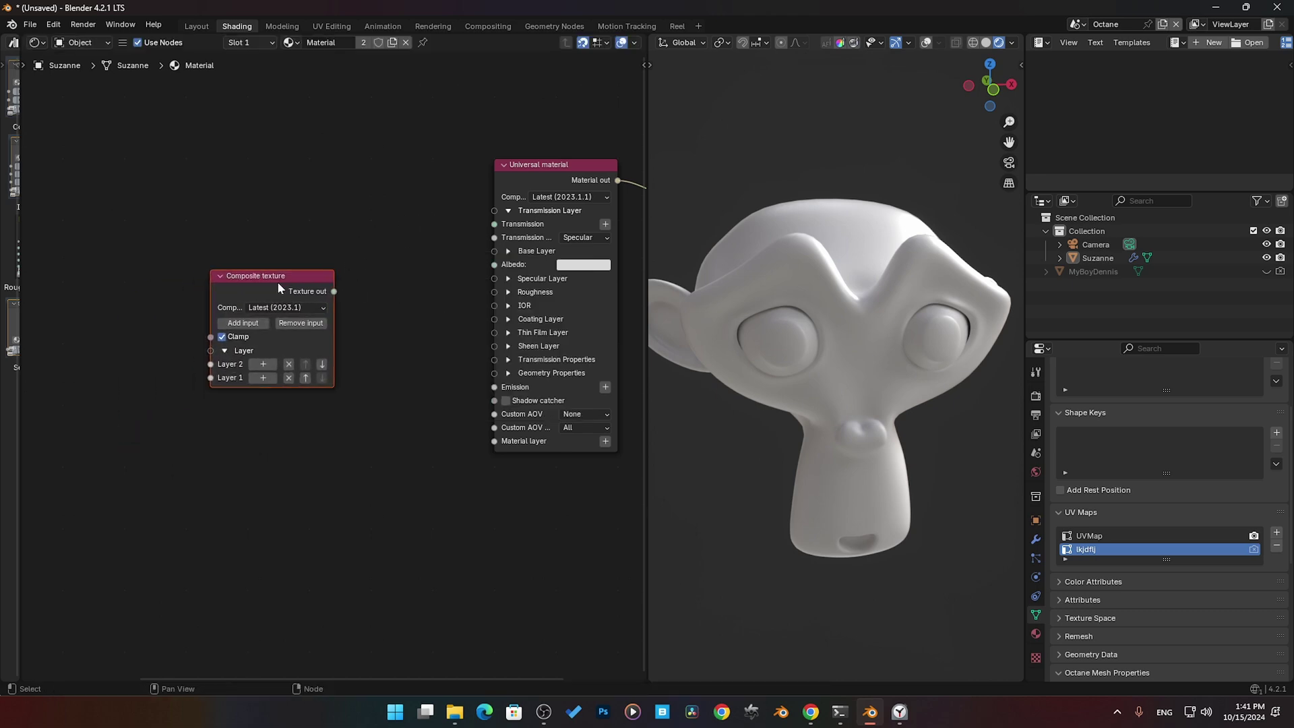
{"action": "left_click_drag", "start_coordinate": [277, 281], "coordinate": [327, 269]}
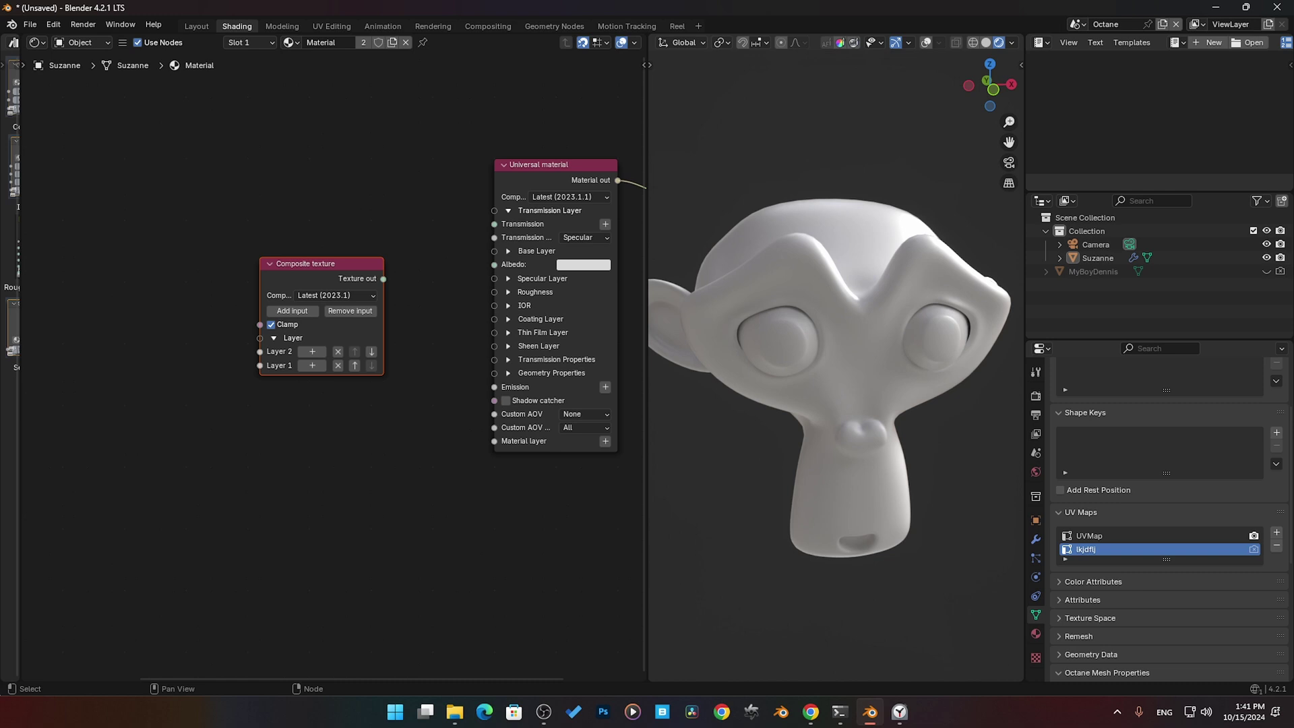
Connect the Composite texture node's Texture out to the Universal material's Albedo and place the two nodes side by side
{"action": "key", "text": "alt+Tab"}
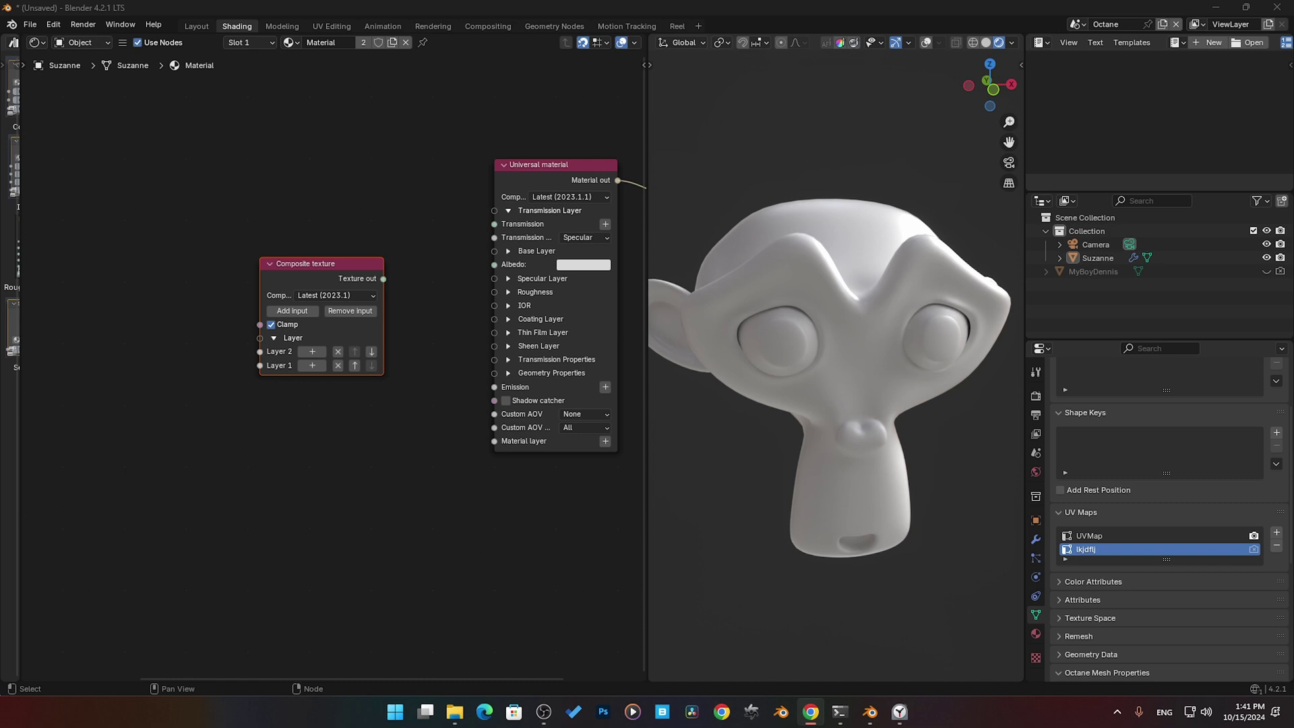
{"action": "left_click", "coordinate": [292, 264]}
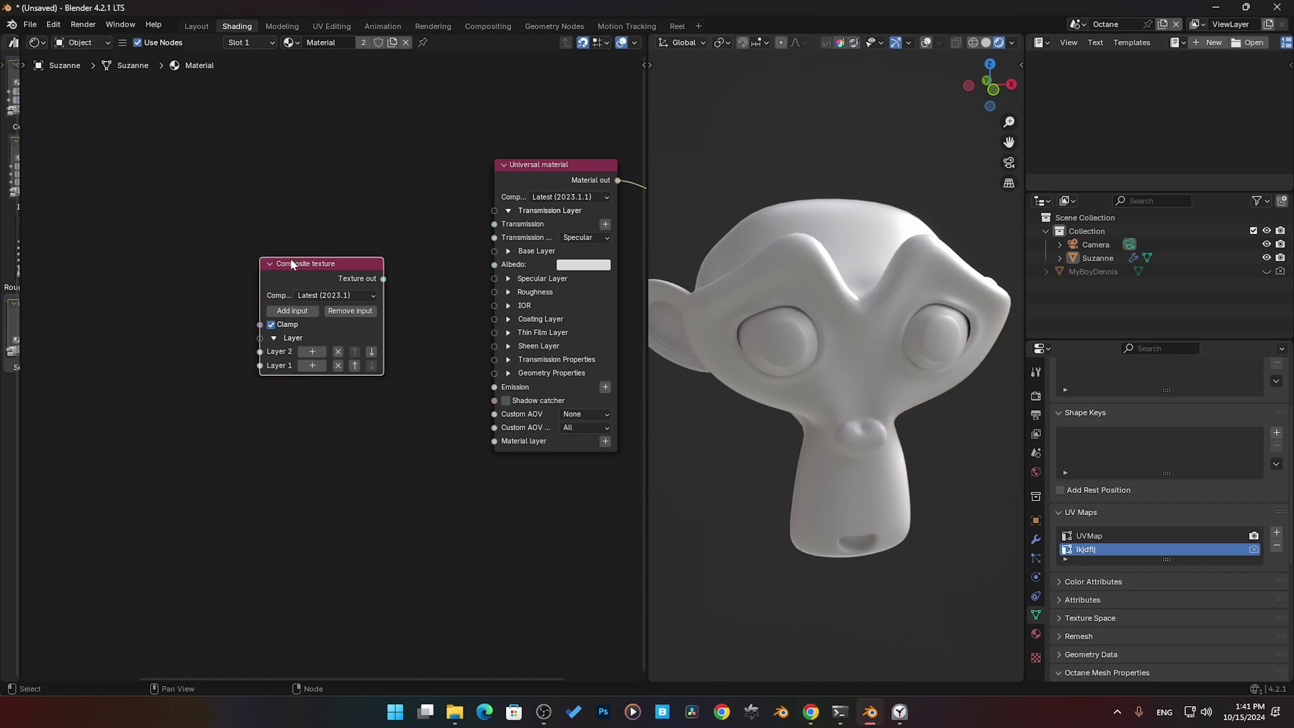
{"action": "left_click_drag", "start_coordinate": [301, 276], "coordinate": [325, 264]}
{"action": "middle_click_drag", "start_coordinate": [407, 270], "coordinate": [371, 285]}
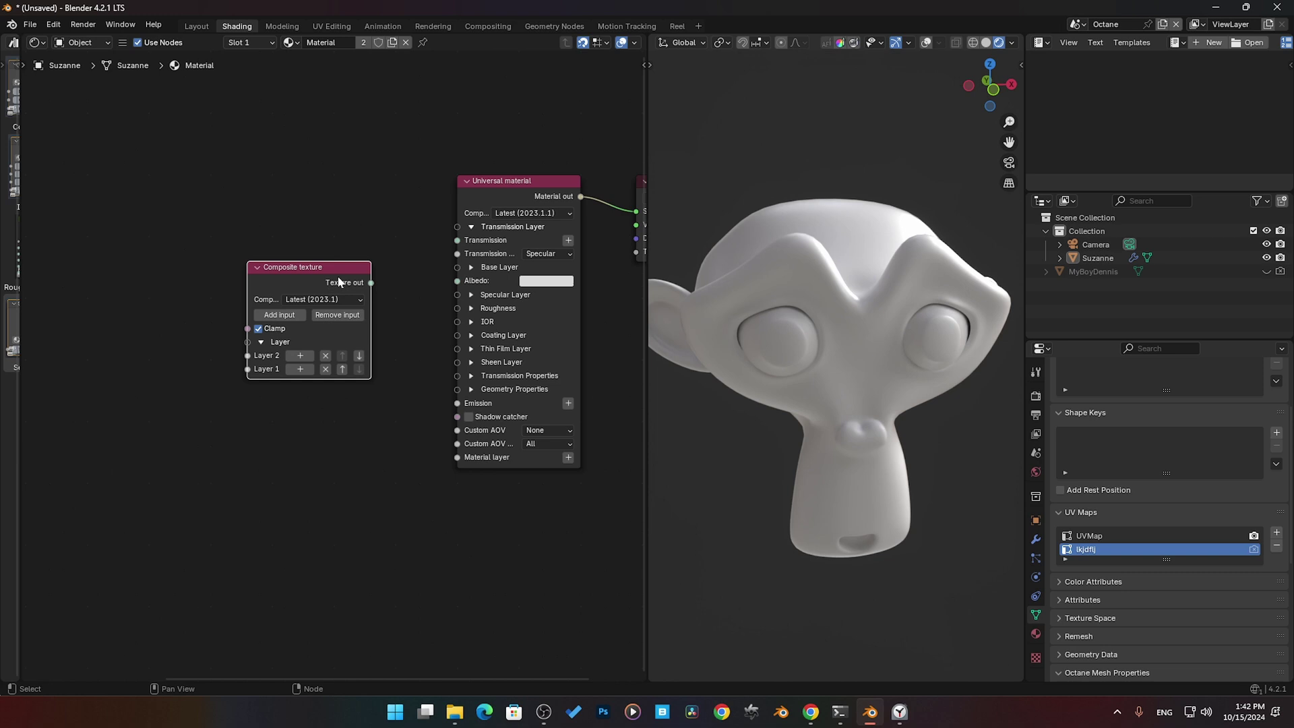
{"action": "left_click_drag", "start_coordinate": [339, 282], "coordinate": [296, 273]}
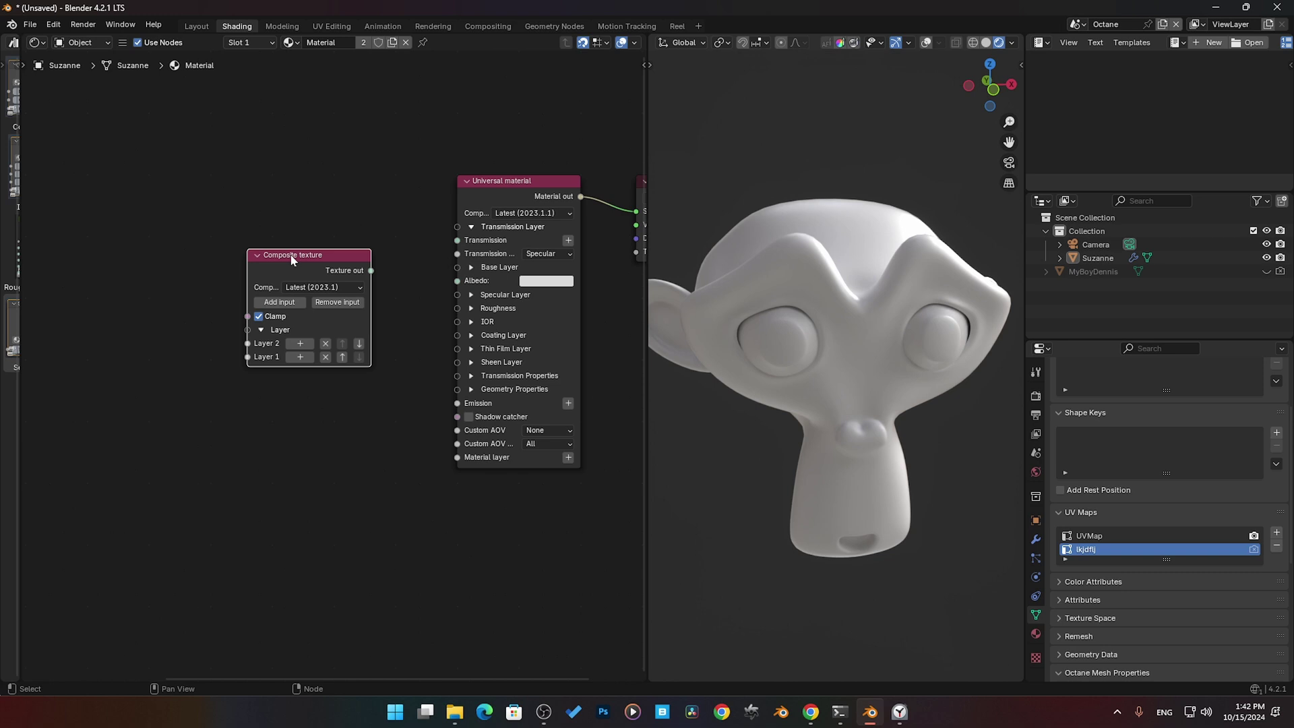
{"action": "left_click_drag", "start_coordinate": [370, 275], "coordinate": [379, 220]}
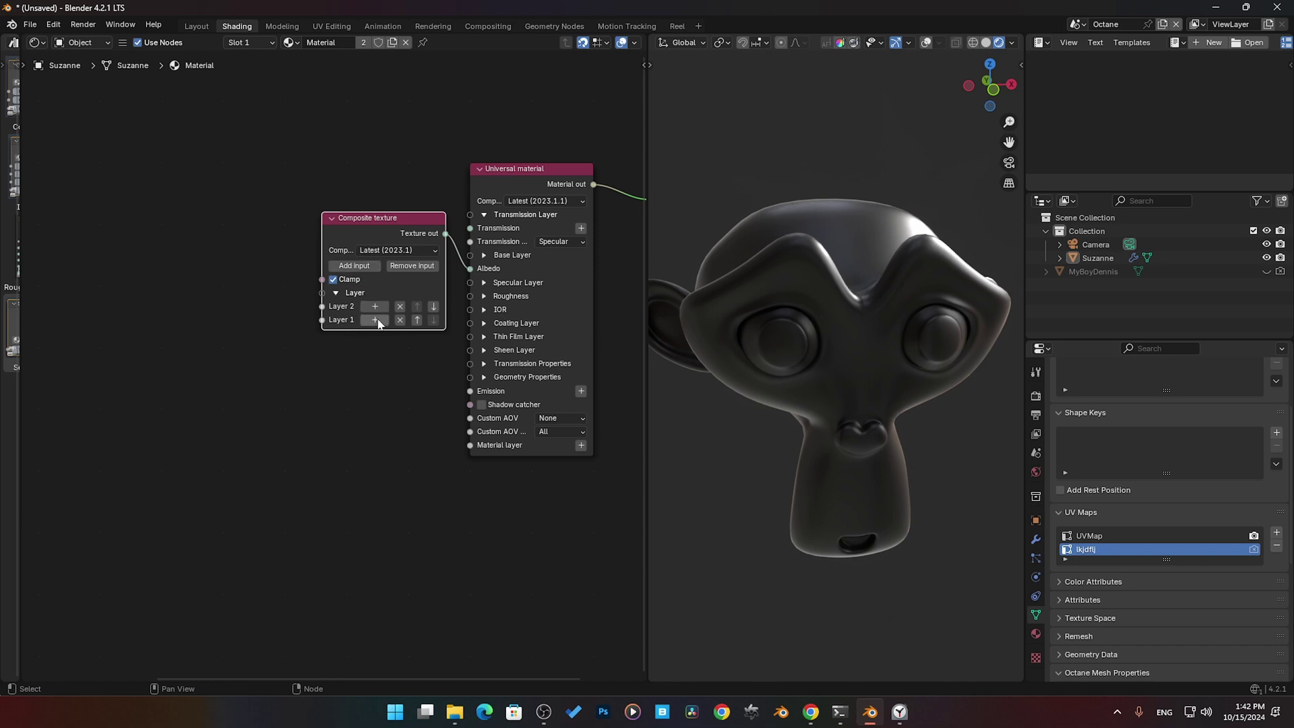
Add layer inputs to the Composite texture node until it has 16, and widen the node so their labels are readable
{"action": "left_click", "coordinate": [354, 267]}
{"action": "left_click", "coordinate": [354, 267]}
{"action": "left_click", "coordinate": [354, 267]}
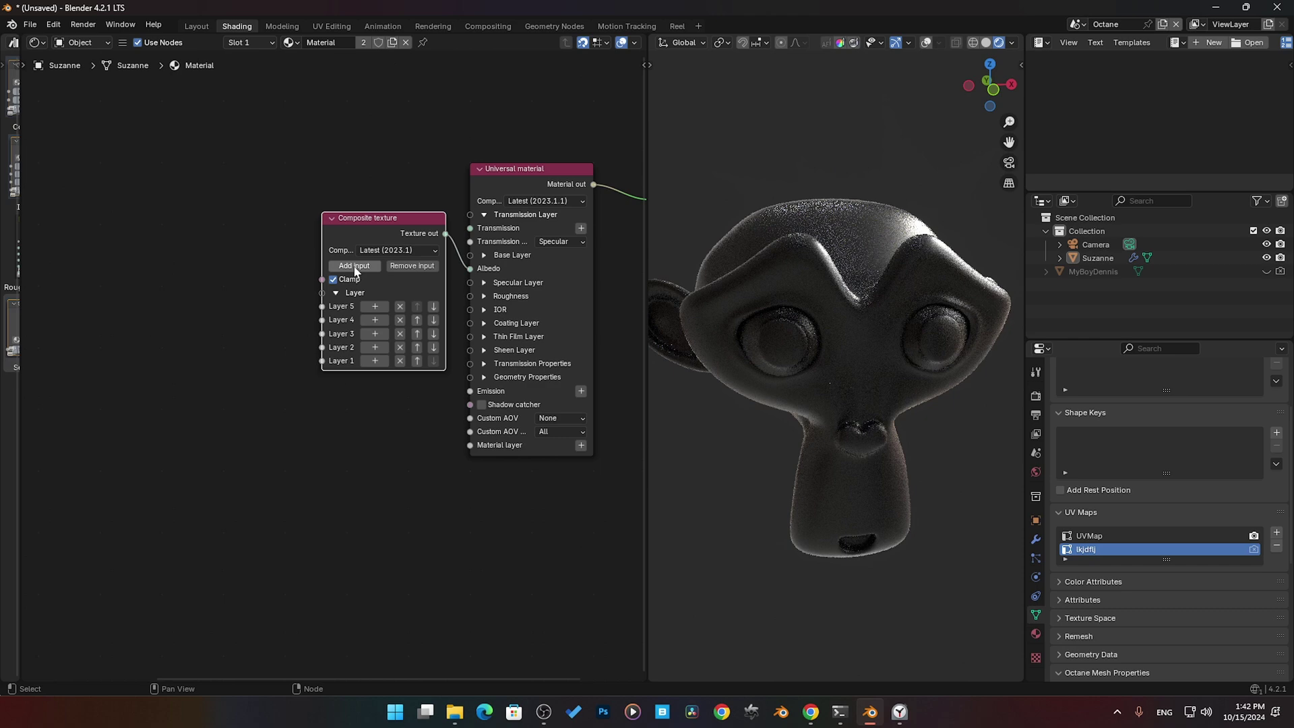
{"action": "left_click", "coordinate": [354, 267]}
{"action": "left_click", "coordinate": [355, 267]}
{"action": "left_click", "coordinate": [354, 267]}
{"action": "left_click", "coordinate": [354, 267]}
{"action": "left_click", "coordinate": [354, 267]}
{"action": "left_click", "coordinate": [354, 267]}
{"action": "left_click", "coordinate": [354, 267]}
{"action": "left_click", "coordinate": [354, 267]}
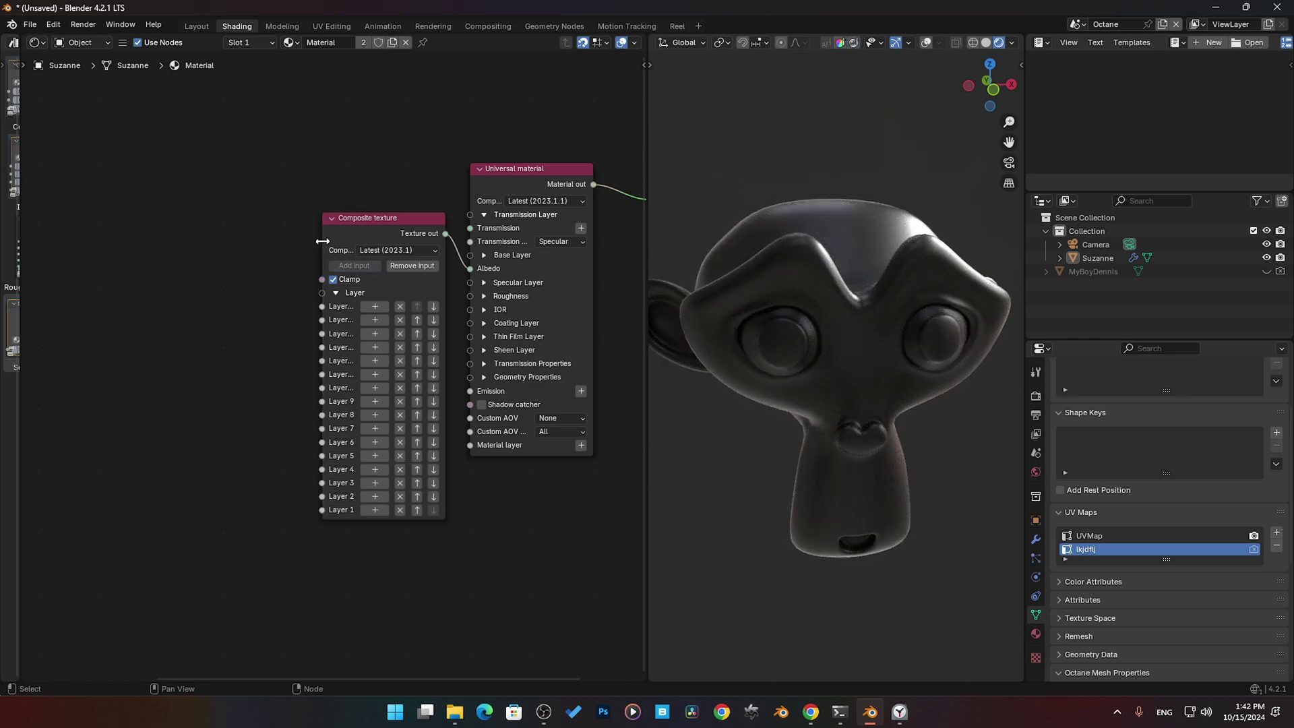
{"action": "left_click_drag", "start_coordinate": [323, 246], "coordinate": [273, 251]}
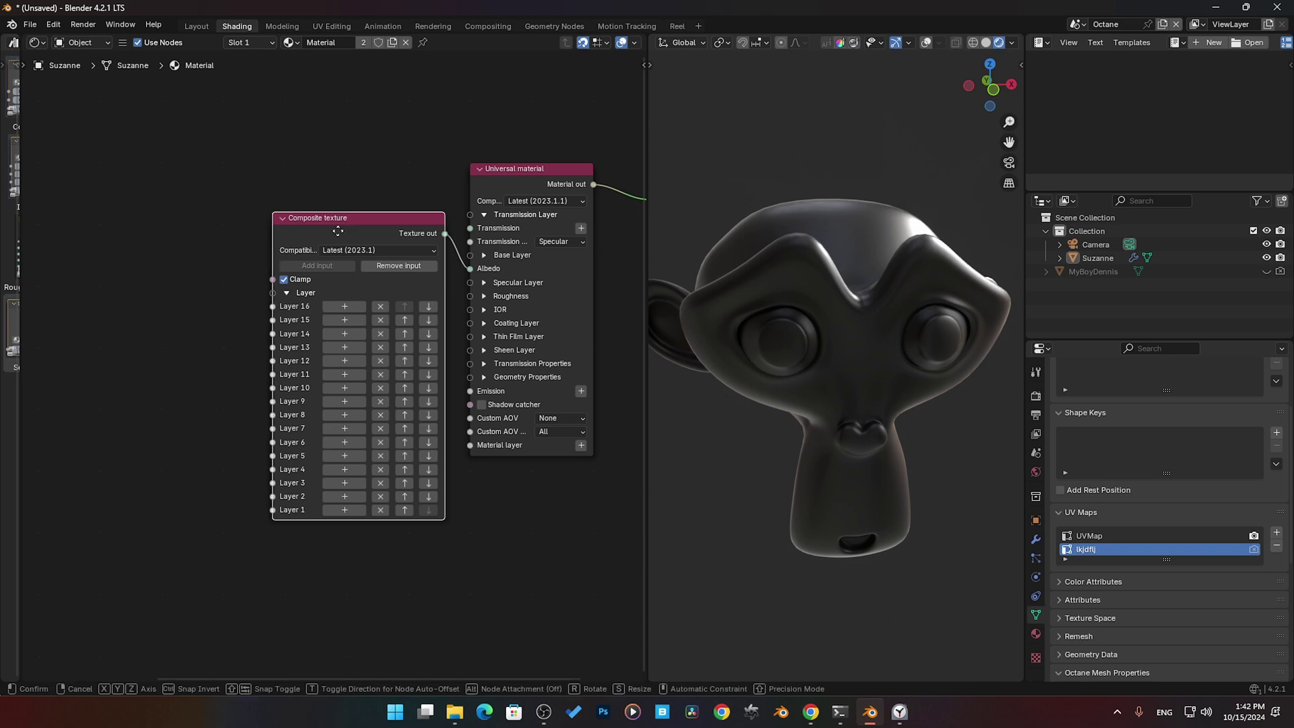
Duplicate the 16-layer Composite texture node and place the copy beside the original, slightly lower
{"action": "key", "text": "shift+d"}
{"action": "left_click", "coordinate": [132, 254]}
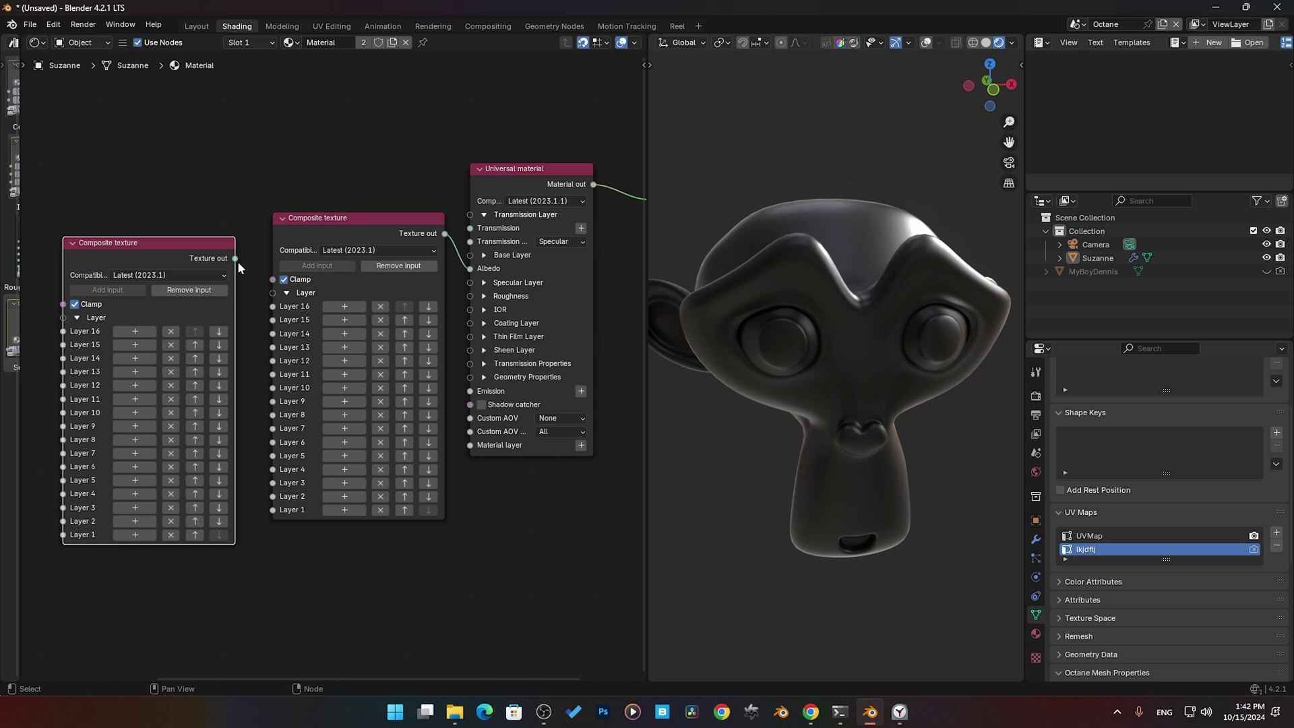
{"action": "left_click_drag", "start_coordinate": [235, 258], "coordinate": [182, 271]}
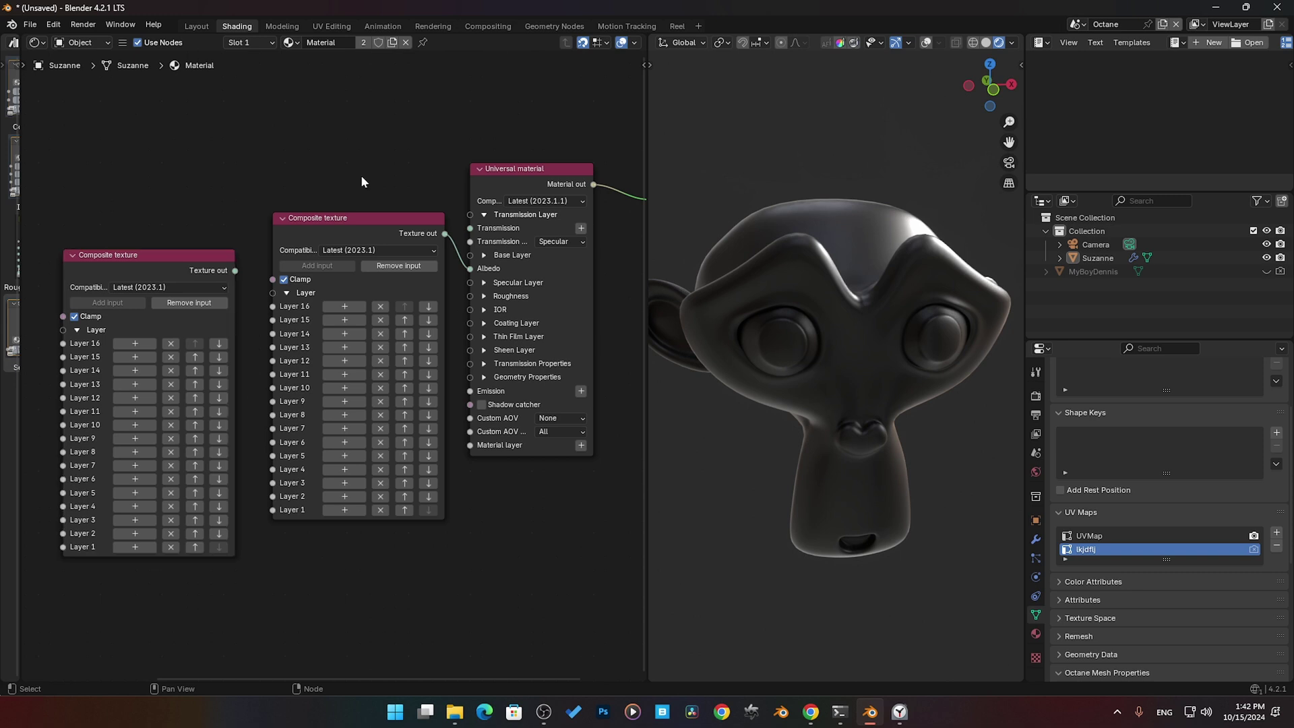
Add a Mix texture node above the original Composite texture node
{"action": "key", "text": "shift+a"}
{"action": "mouse_move", "coordinate": [361, 178]}
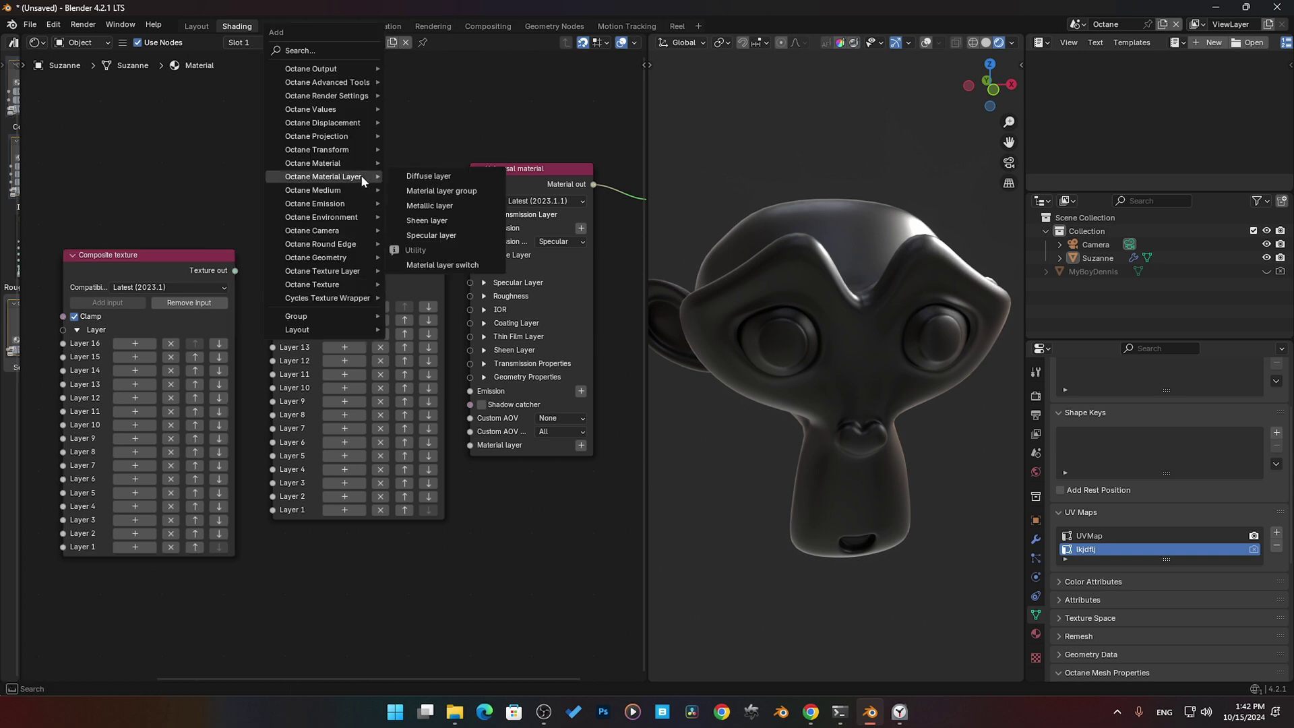
{"action": "type", "text": "c"}
{"action": "key", "text": "BackSpace"}
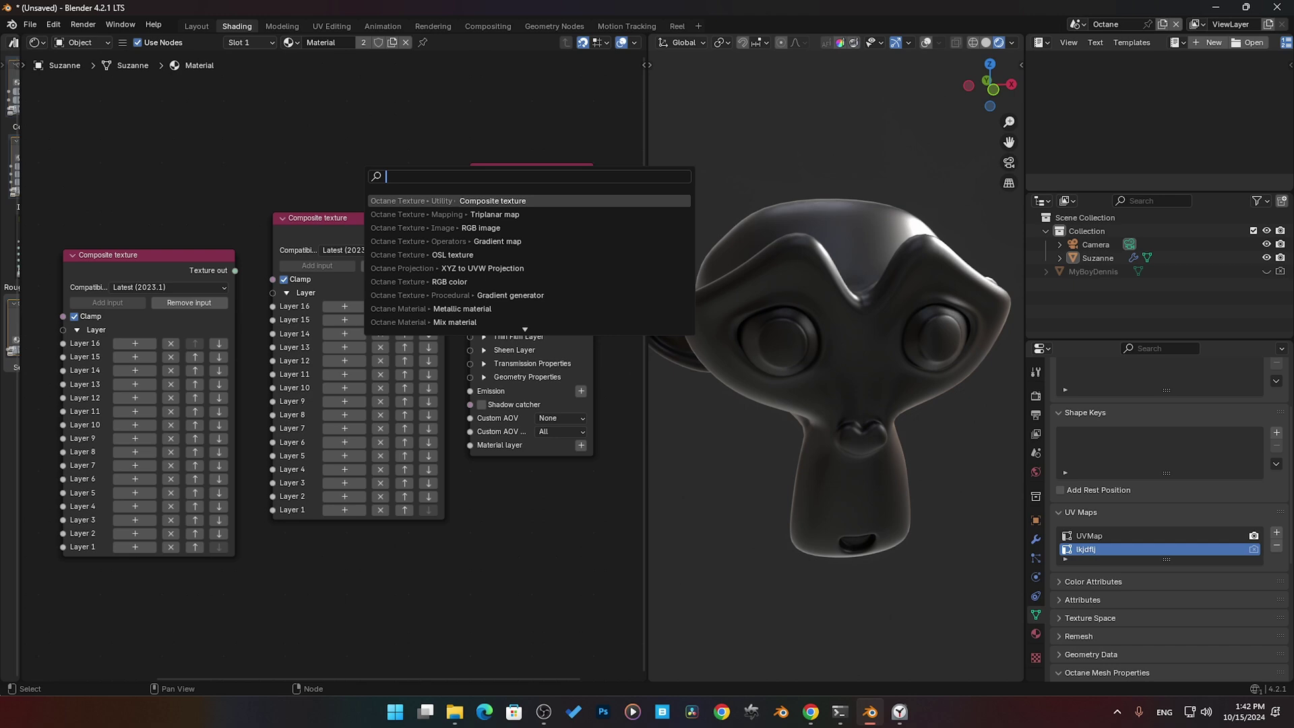
{"action": "type", "text": "mi"}
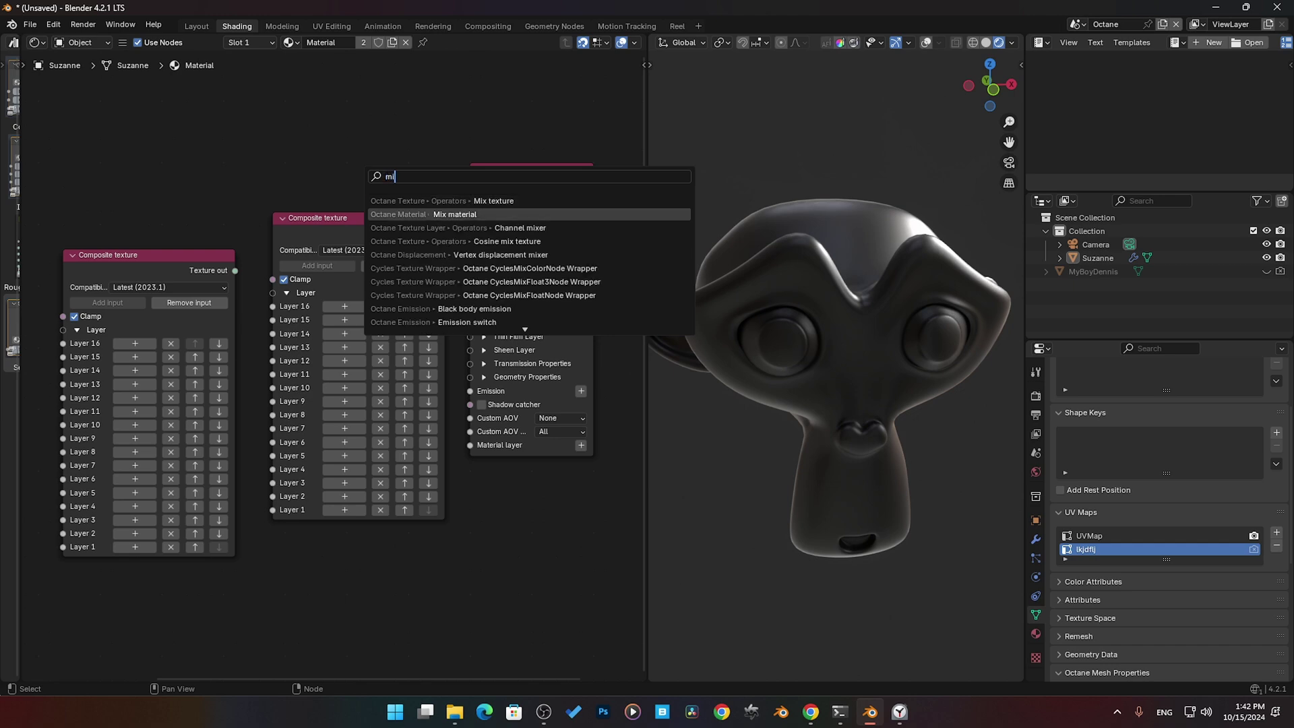
{"action": "left_click", "coordinate": [471, 201]}
{"action": "left_click", "coordinate": [442, 150]}
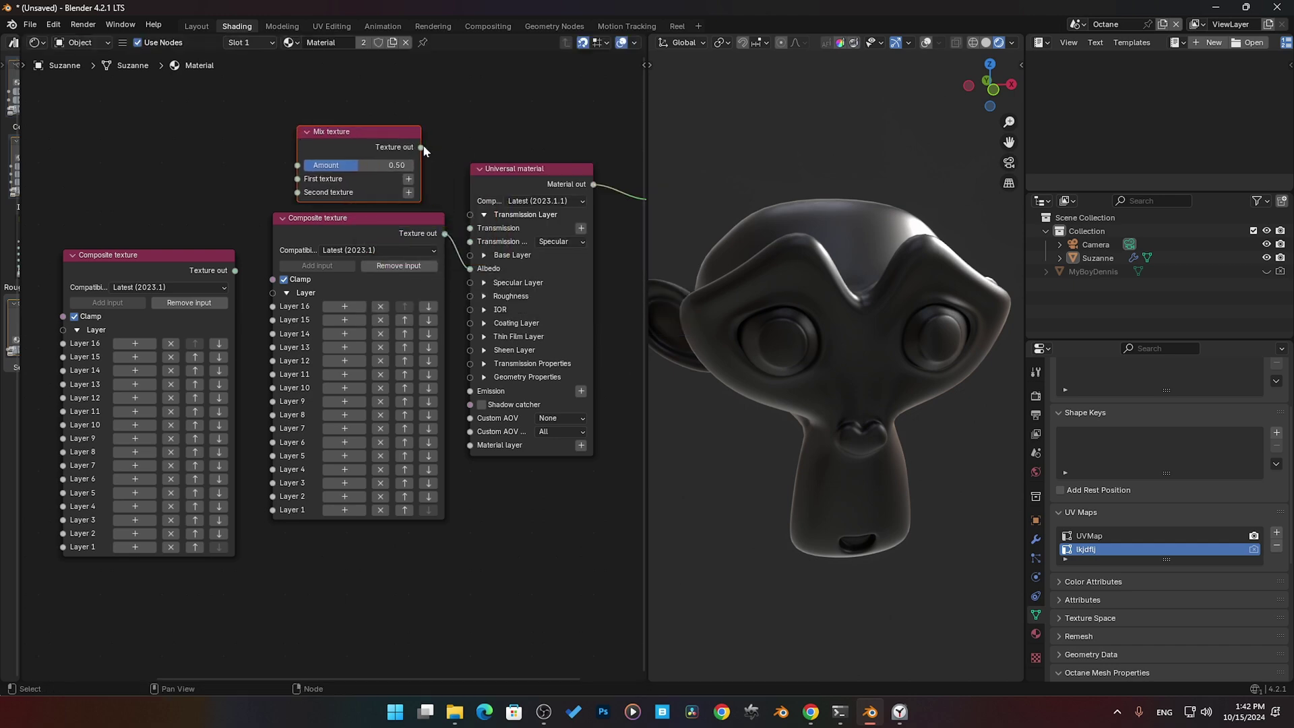
Connect the Mix texture to Albedo, with the duplicate Composite texture as First texture and the original as Second texture
{"action": "left_click_drag", "start_coordinate": [423, 148], "coordinate": [469, 268]}
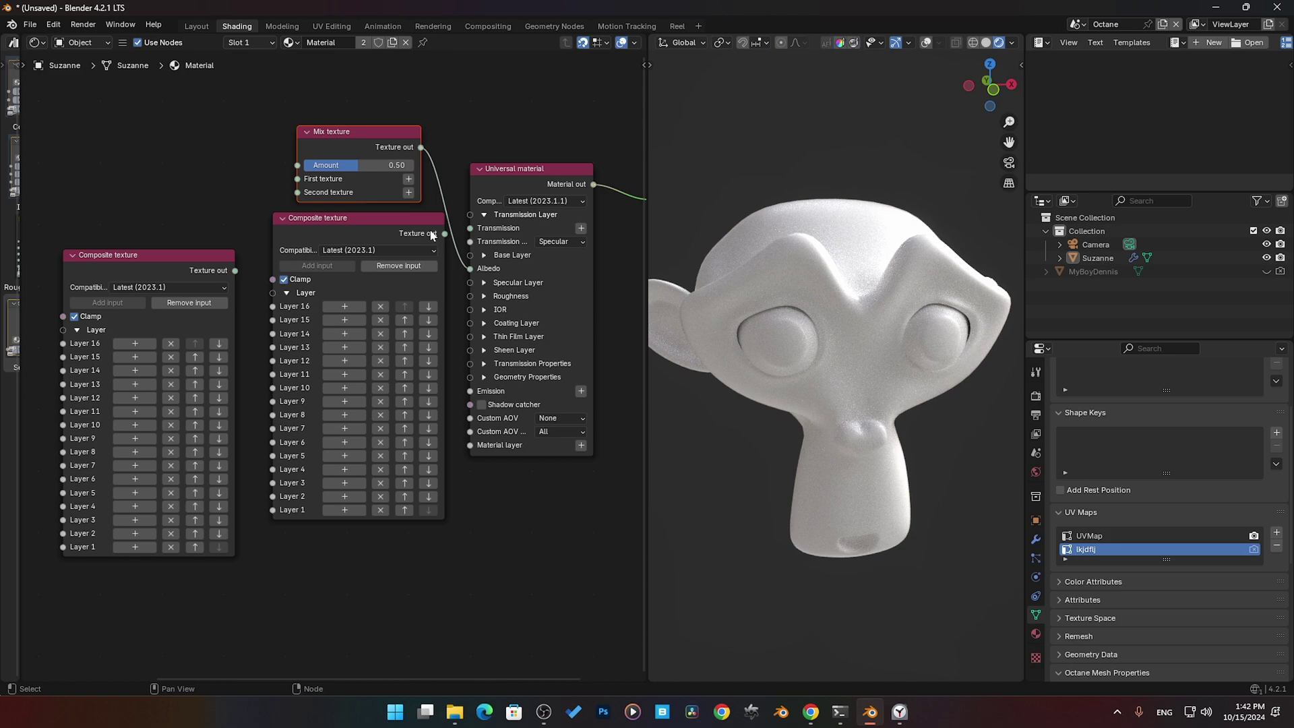
{"action": "left_click_drag", "start_coordinate": [235, 270], "coordinate": [297, 179]}
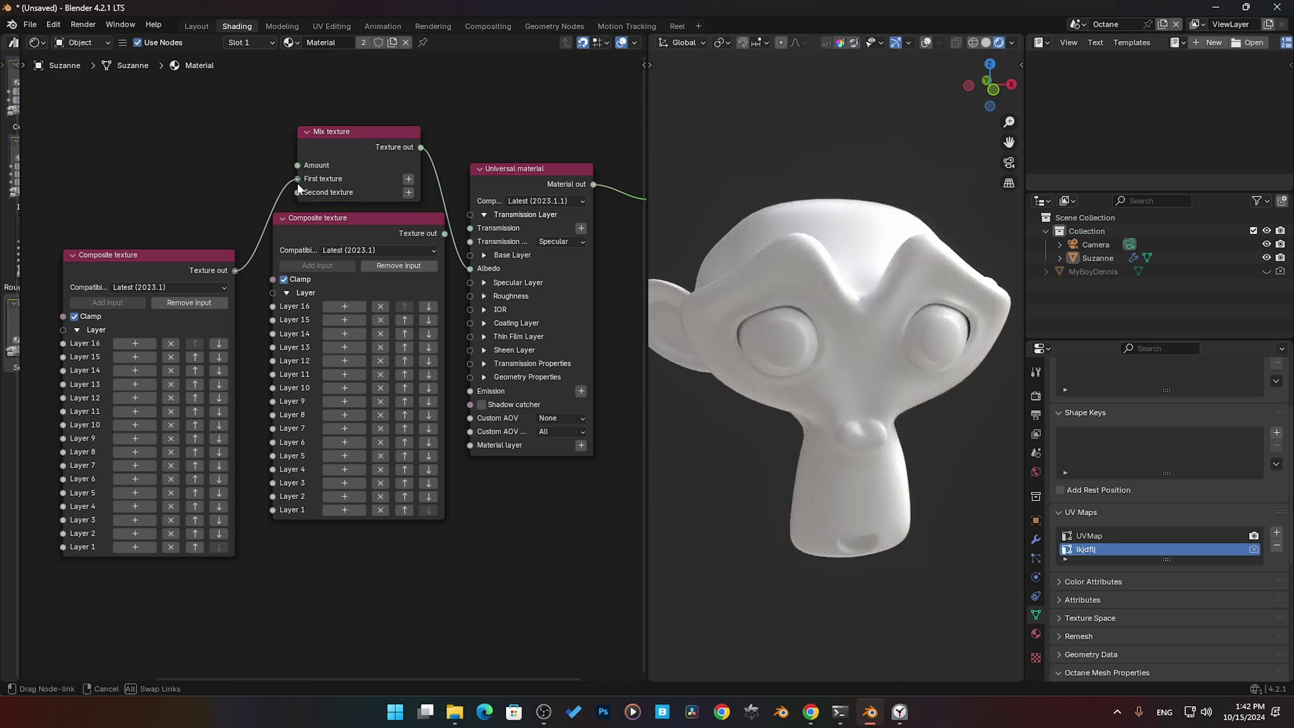
{"action": "left_click", "coordinate": [433, 233]}
{"action": "left_click_drag", "start_coordinate": [433, 233], "coordinate": [314, 306]}
Delete the duplicate Composite texture and the Mix texture node, leaving the original Composite texture connected directly to Albedo
{"action": "left_click", "coordinate": [161, 265]}
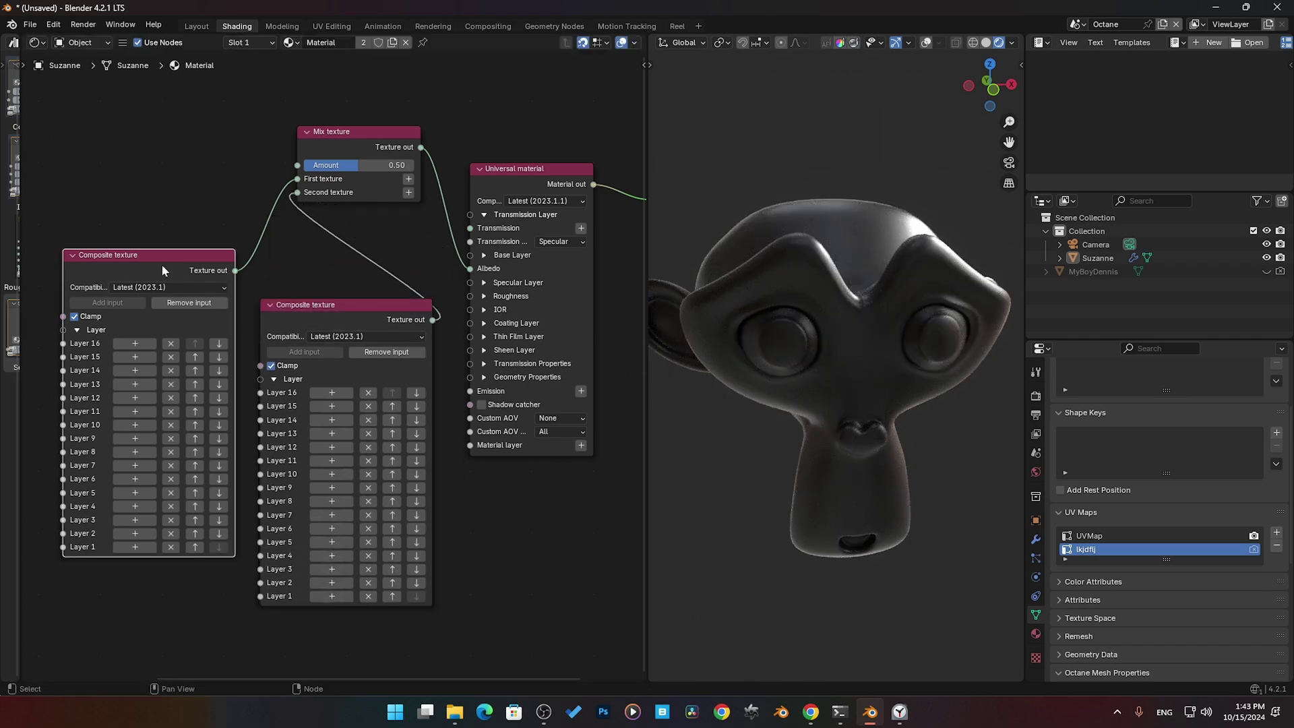
{"action": "key", "text": "x"}
{"action": "left_click_drag", "start_coordinate": [352, 300], "coordinate": [340, 300]}
{"action": "left_click_drag", "start_coordinate": [363, 160], "coordinate": [374, 160]}
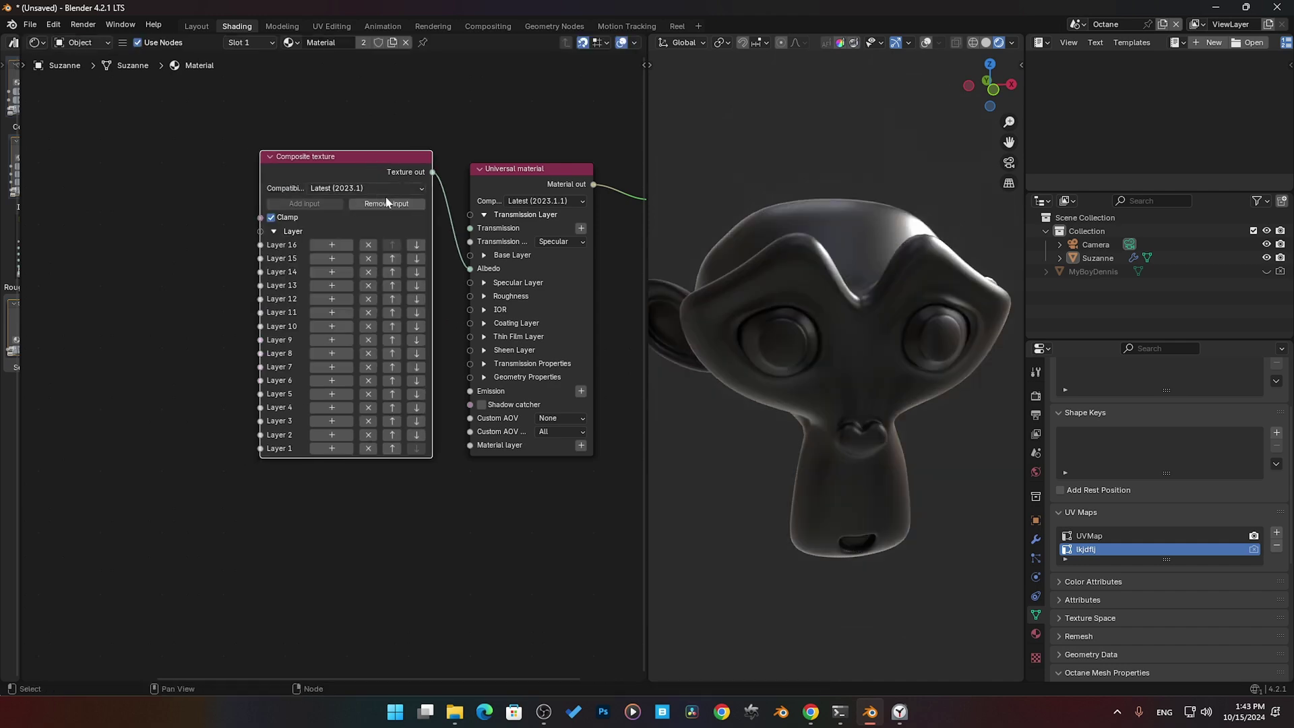
Reset the Composite texture node to its default layers, move it closer to the Universal material and widen it slightly
{"action": "key", "text": "BackSpace"}
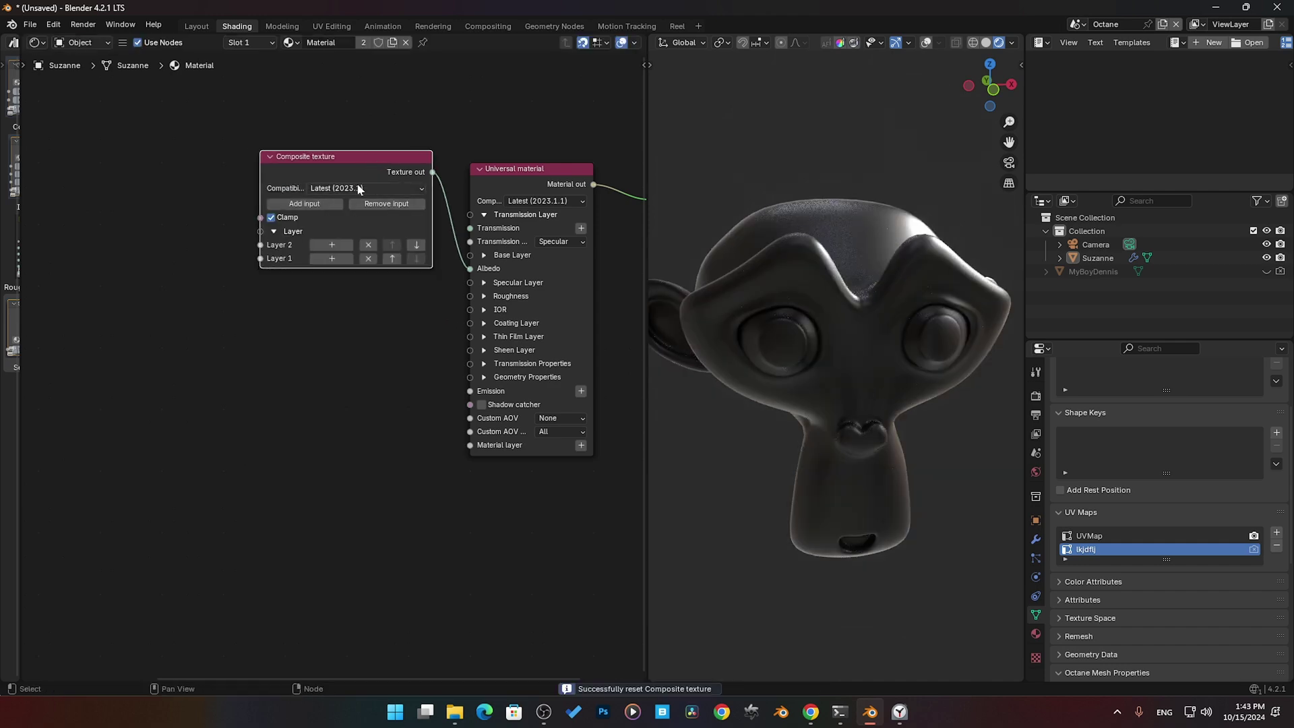
{"action": "key", "text": "g"}
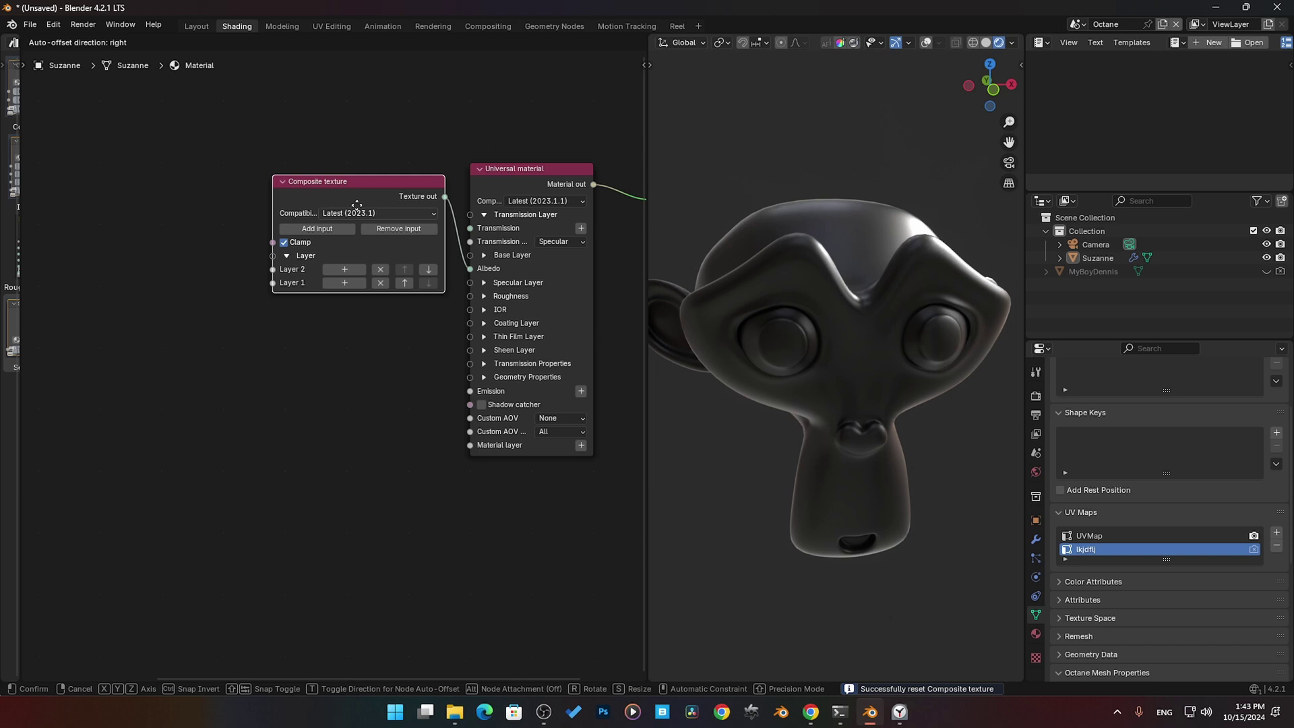
{"action": "left_click", "coordinate": [349, 209]}
{"action": "mouse_move", "coordinate": [273, 196]}
{"action": "left_mouse_down"}
{"action": "mouse_move", "coordinate": [292, 198]}
{"action": "mouse_move", "coordinate": [250, 199]}
{"action": "left_mouse_up"}
Check the Composite texture's compatibility options, keeping Latest (2023.1), and try adding a third layer input and removing it again
{"action": "left_click", "coordinate": [307, 213]}
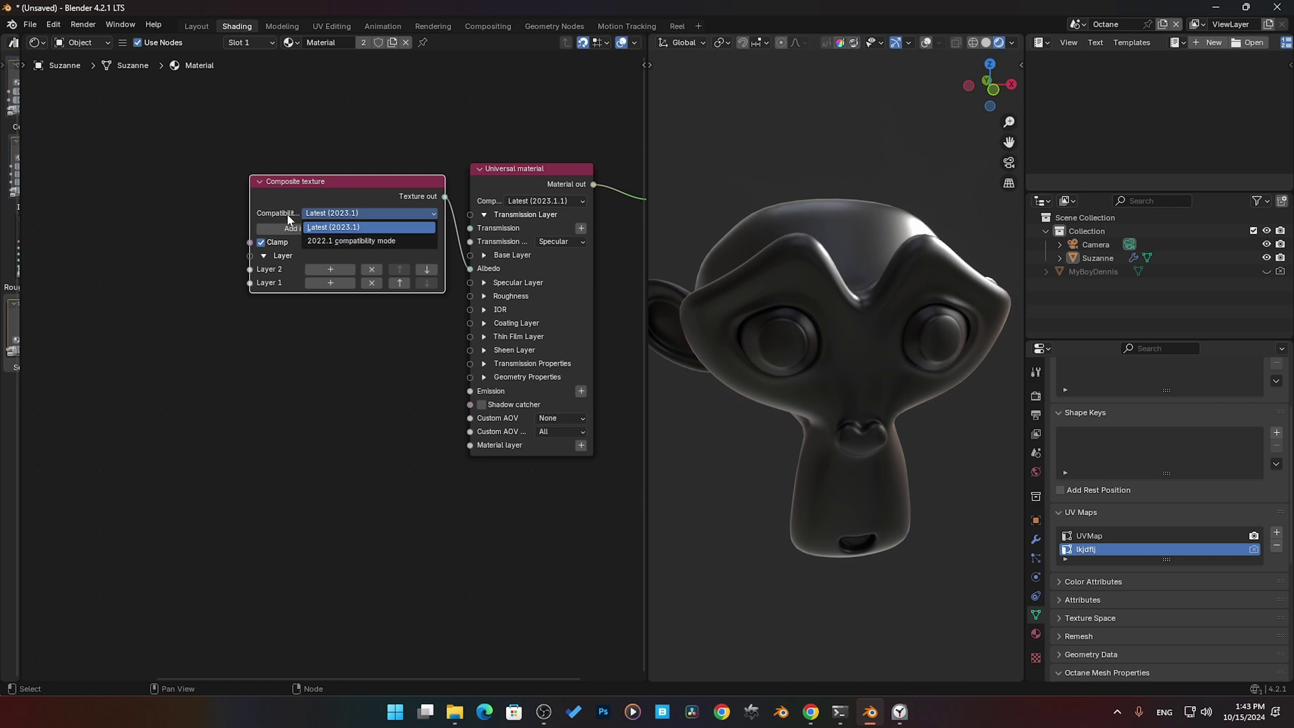
{"action": "left_click", "coordinate": [335, 228]}
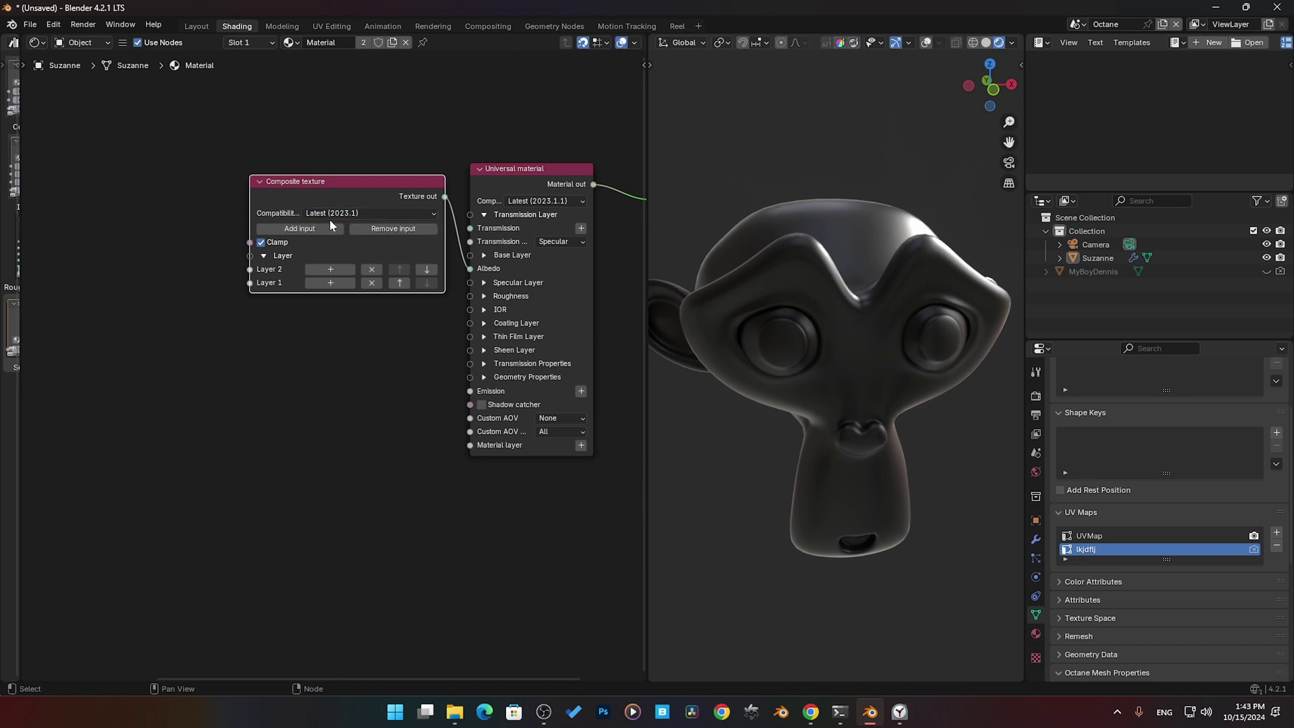
{"action": "left_click", "coordinate": [380, 213]}
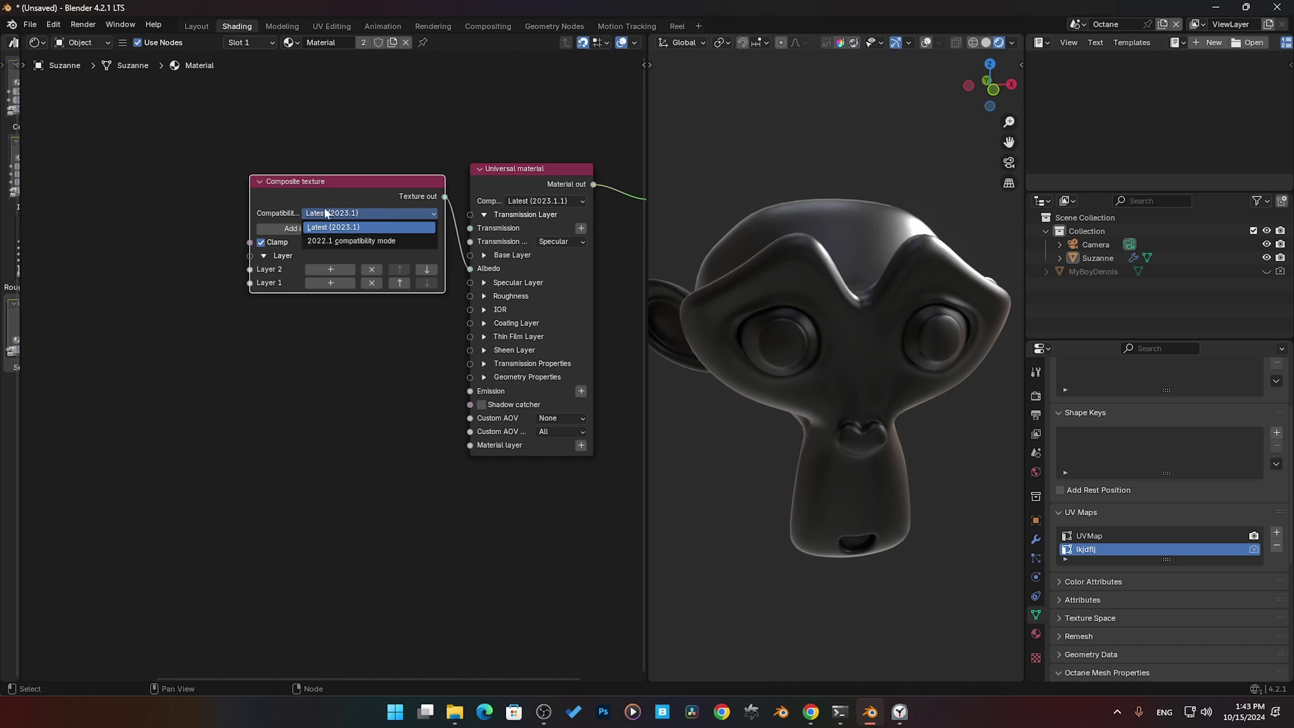
{"action": "left_click", "coordinate": [330, 228]}
{"action": "left_click", "coordinate": [307, 232]}
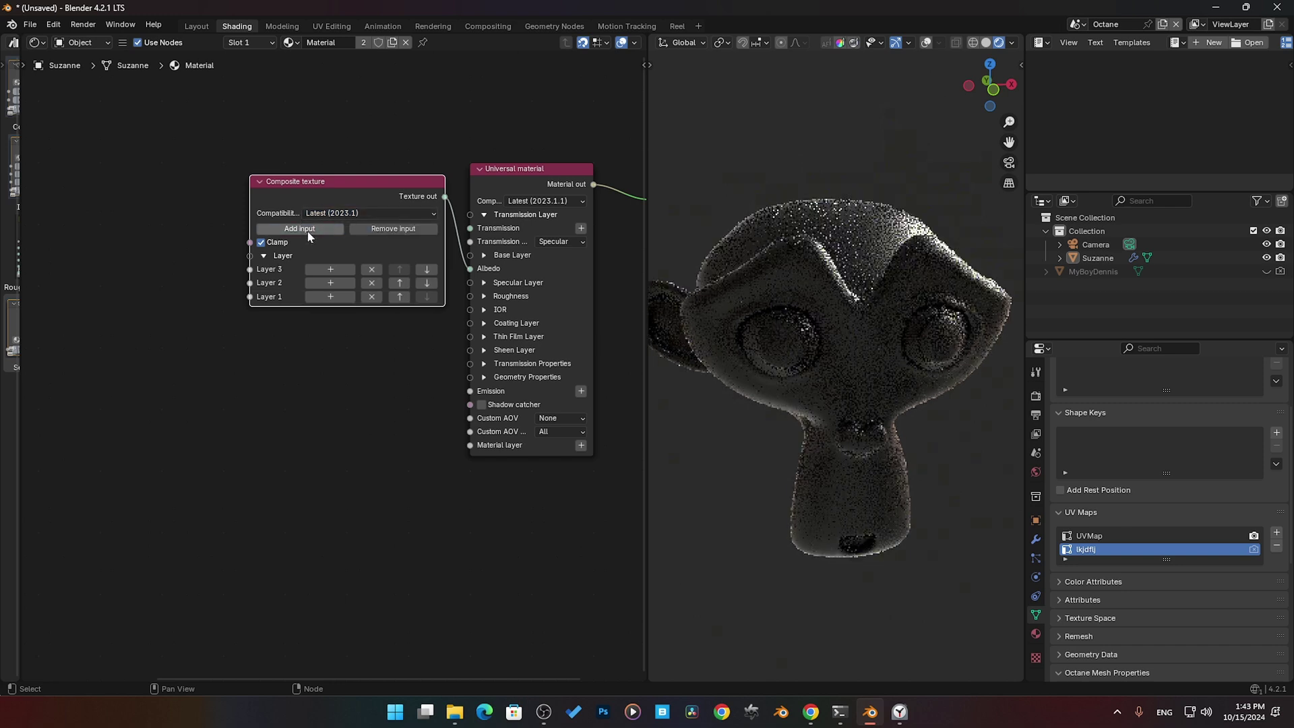
{"action": "left_click", "coordinate": [429, 232]}
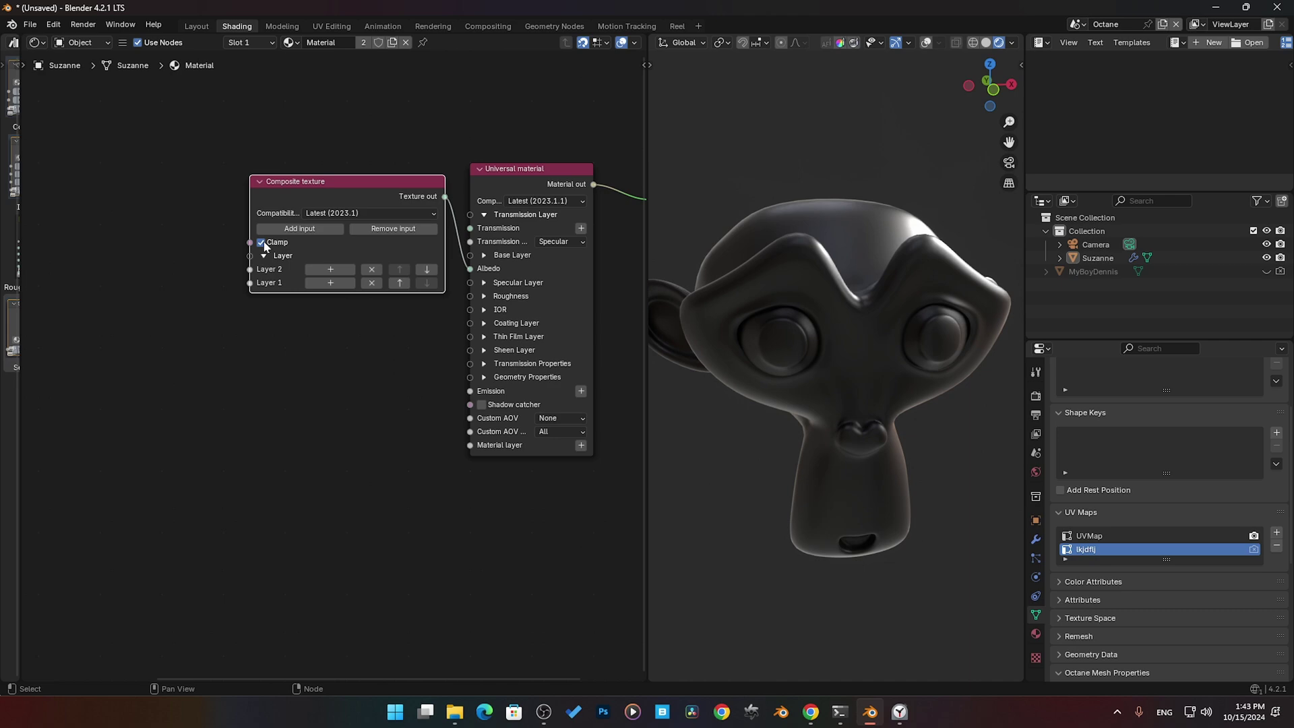
Remove Layer 2 from the Composite texture node and attach a new Composite Texture Layer node to Layer 1
{"action": "middle_click_drag", "start_coordinate": [291, 330], "coordinate": [315, 320]}
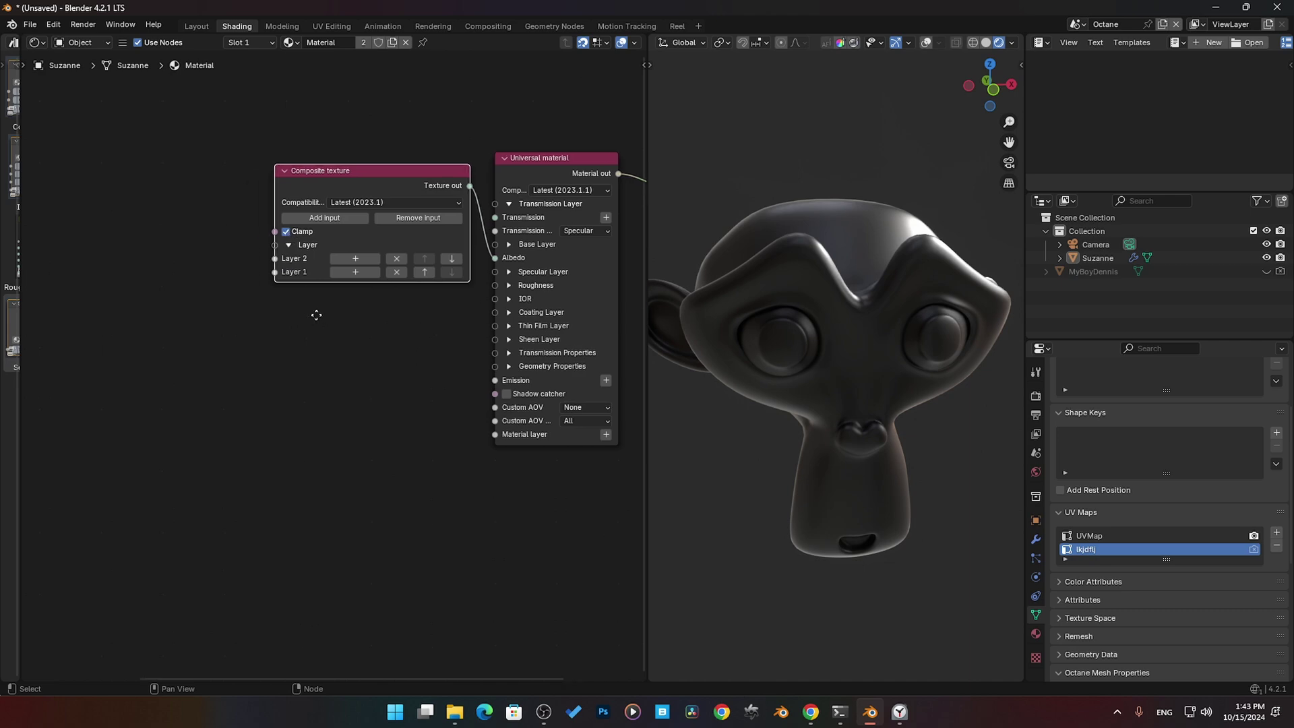
{"action": "left_click", "coordinate": [396, 261]}
{"action": "left_click", "coordinate": [357, 260]}
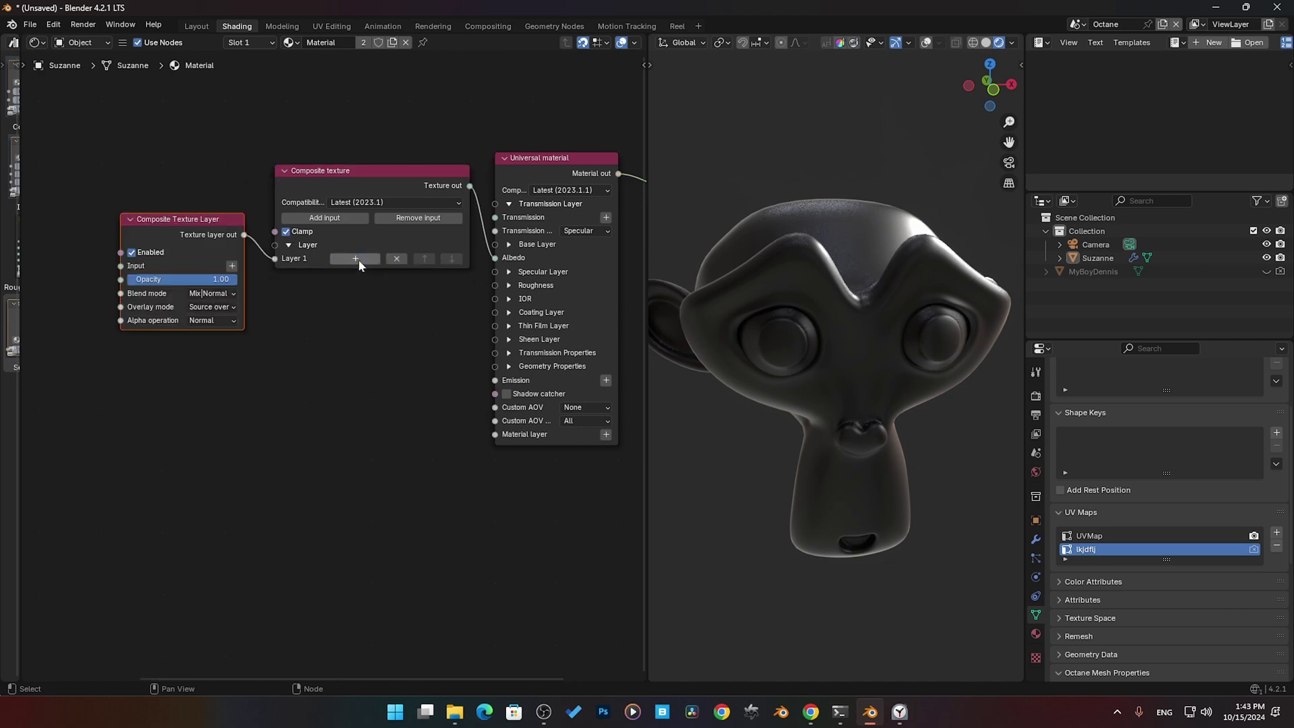
Narrow the Composite texture node to leave more space between it and the Composite Texture Layer node
{"action": "middle_click_drag", "start_coordinate": [290, 330], "coordinate": [305, 359]}
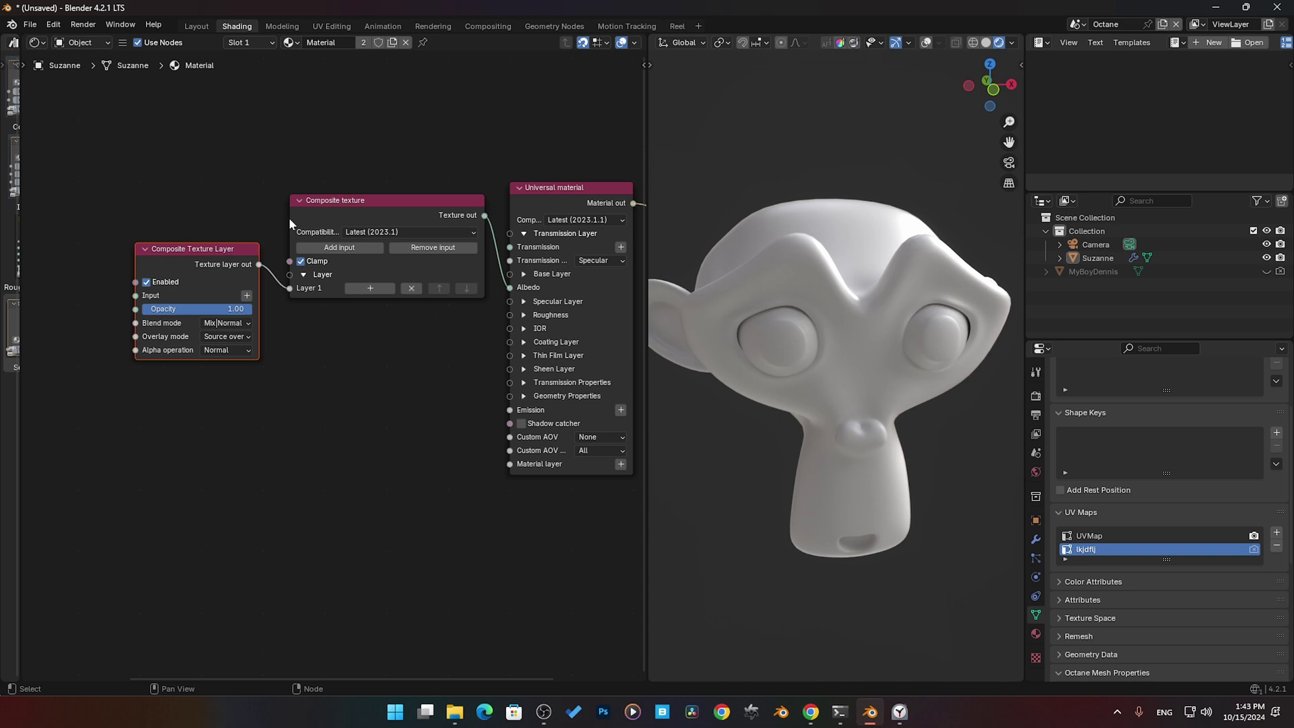
{"action": "left_click_drag", "start_coordinate": [289, 217], "coordinate": [378, 217]}
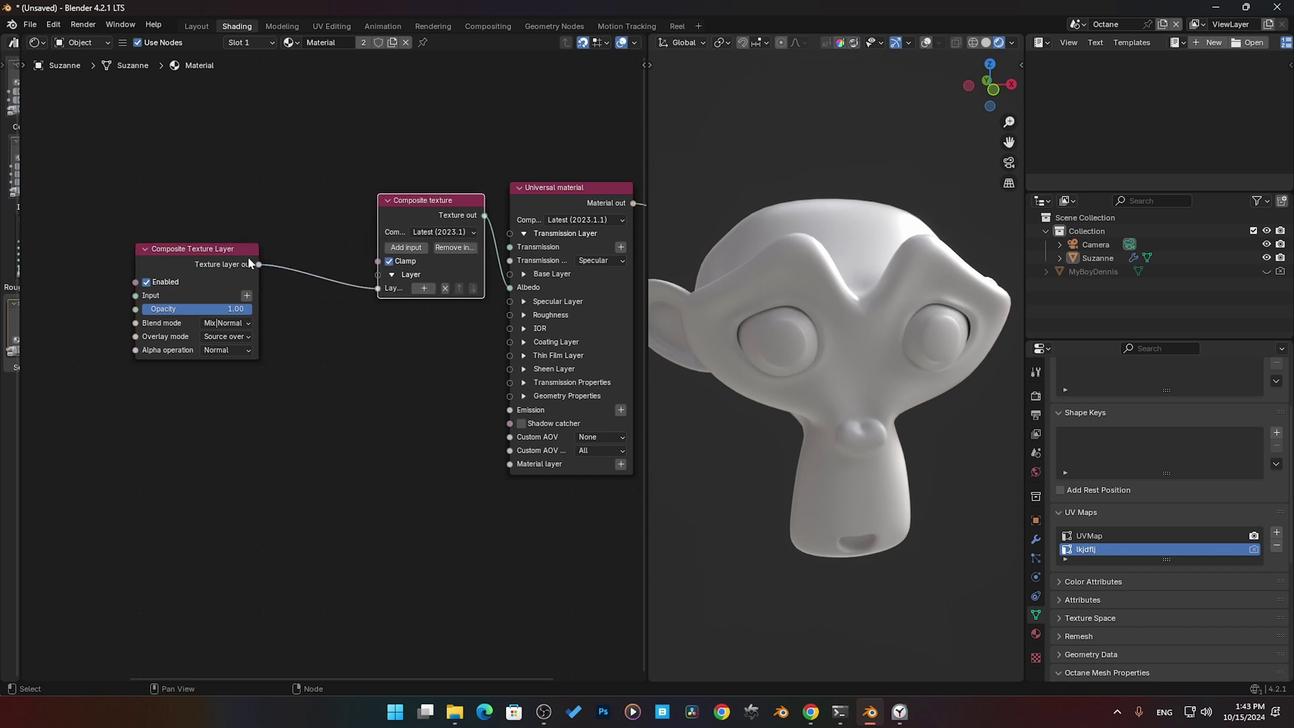
Place a widened Composite Texture Layer node beside the Composite texture node and review its Blend mode, Overlay mode and Alpha operation options
{"action": "left_click_drag", "start_coordinate": [205, 261], "coordinate": [195, 219]}
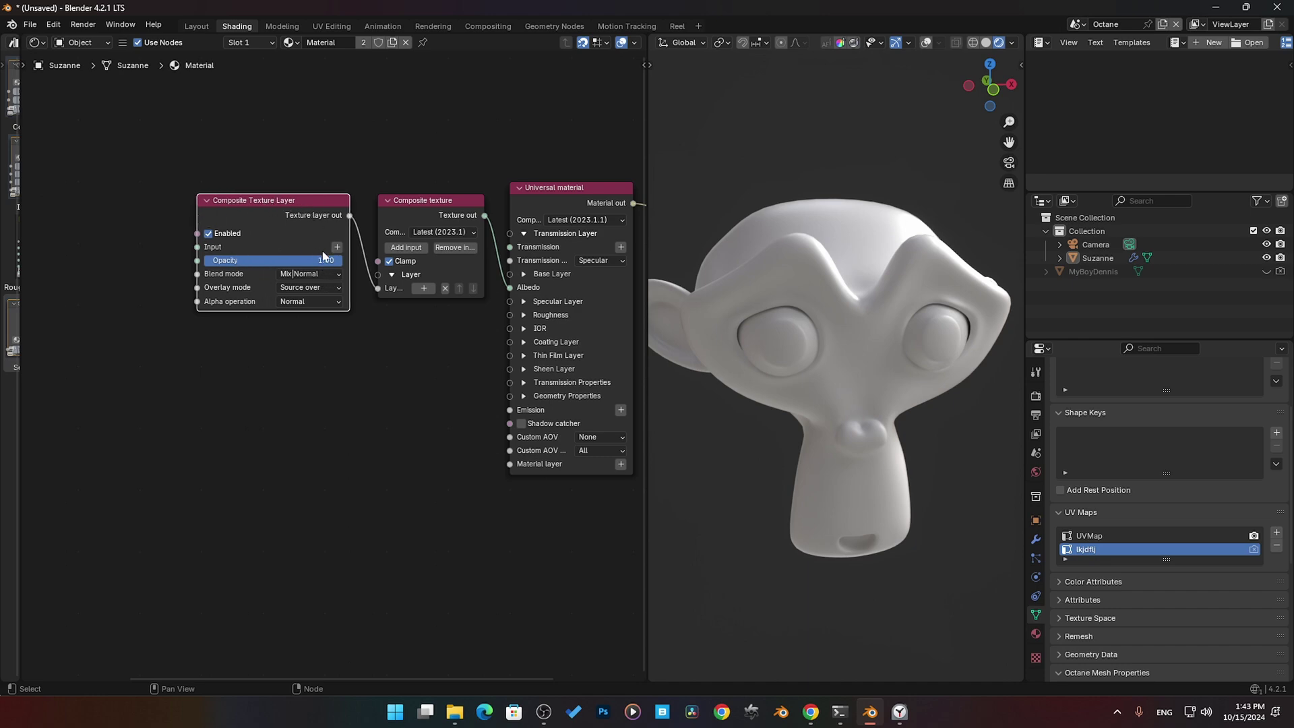
{"action": "mouse_move", "coordinate": [245, 261]}
{"action": "left_mouse_down"}
{"action": "mouse_move", "coordinate": [221, 262]}
{"action": "mouse_move", "coordinate": [248, 261]}
{"action": "left_mouse_up"}
{"action": "left_click", "coordinate": [297, 274]}
{"action": "left_click", "coordinate": [291, 290]}
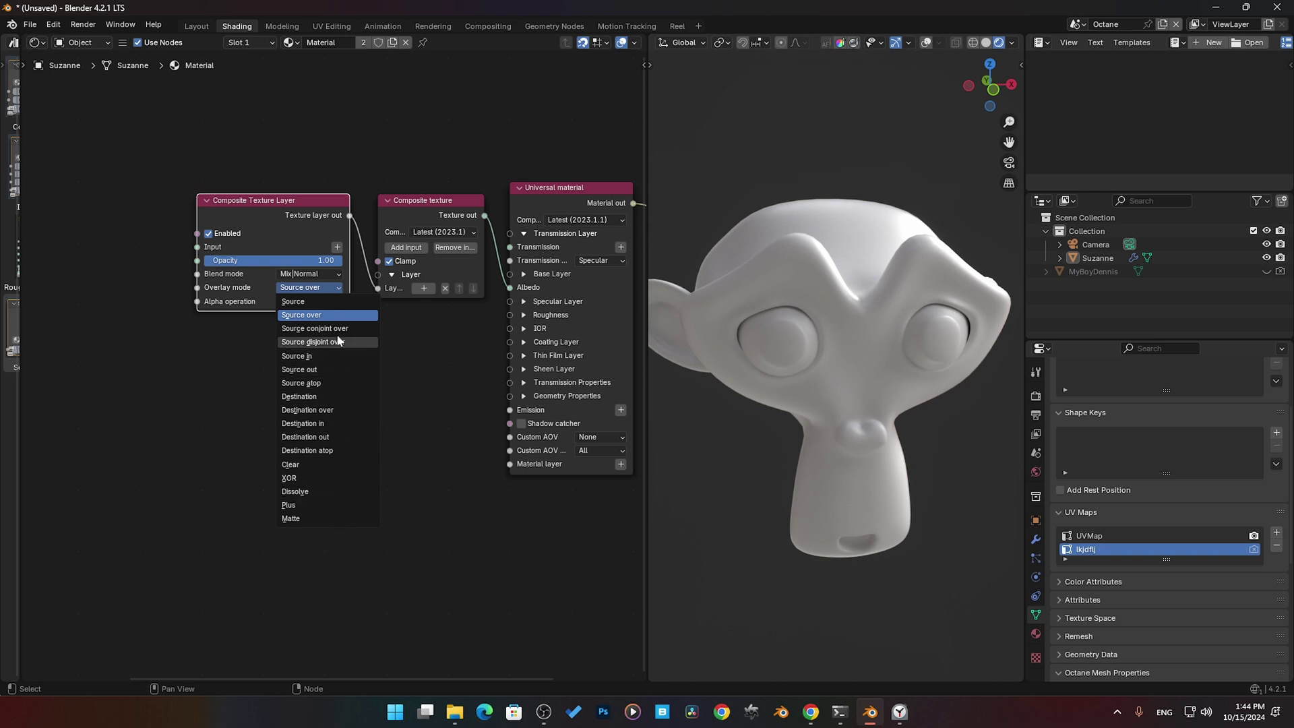
{"action": "left_click", "coordinate": [224, 364]}
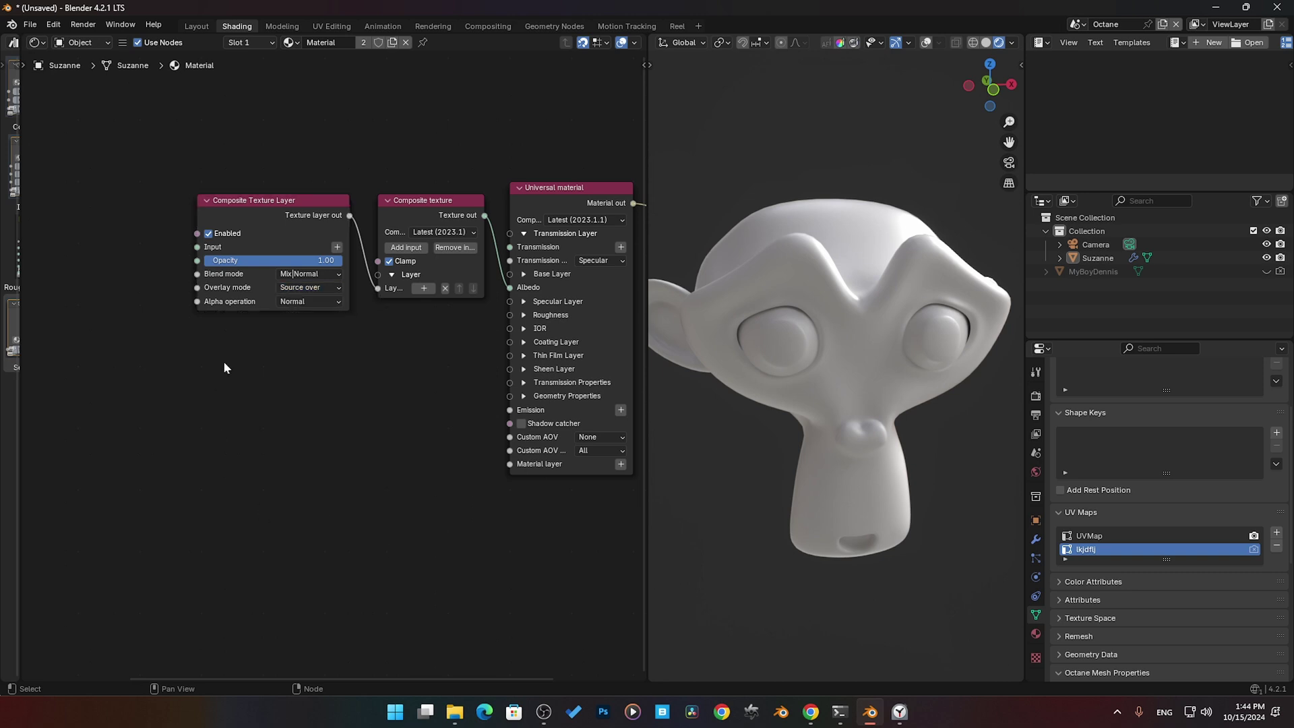
{"action": "left_click", "coordinate": [250, 302]}
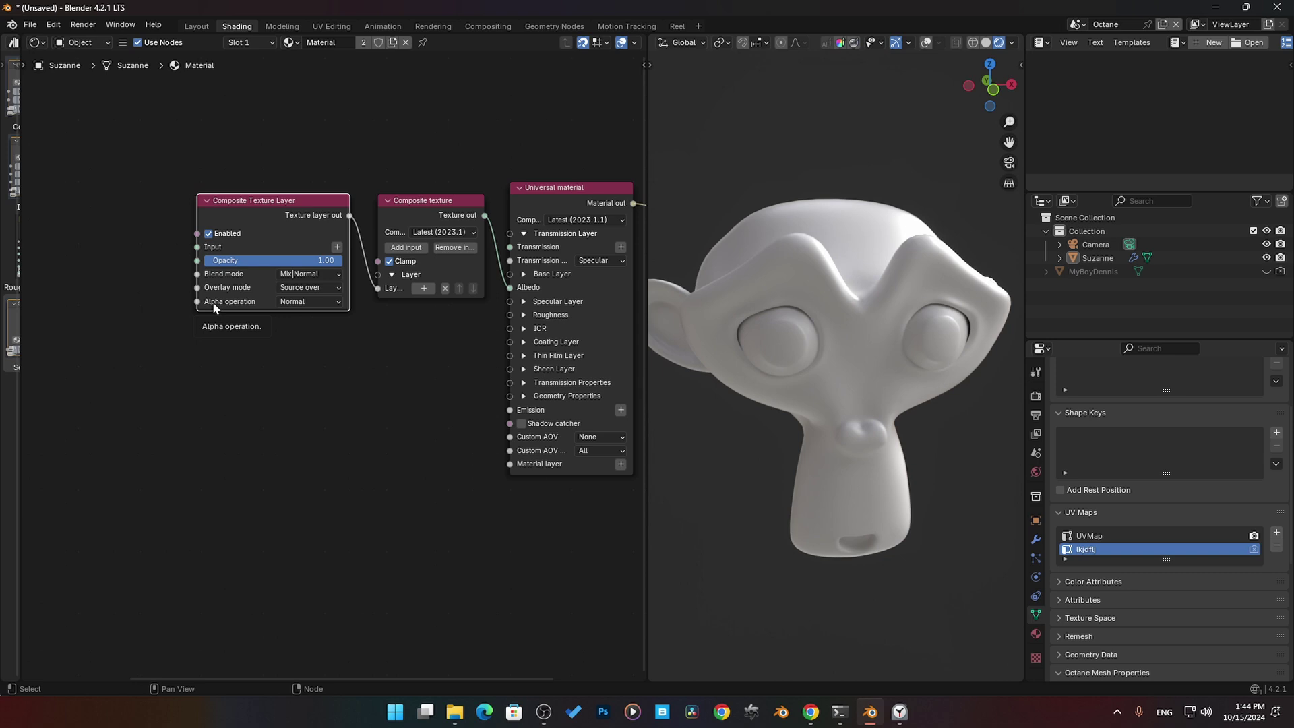
{"action": "left_click", "coordinate": [298, 304]}
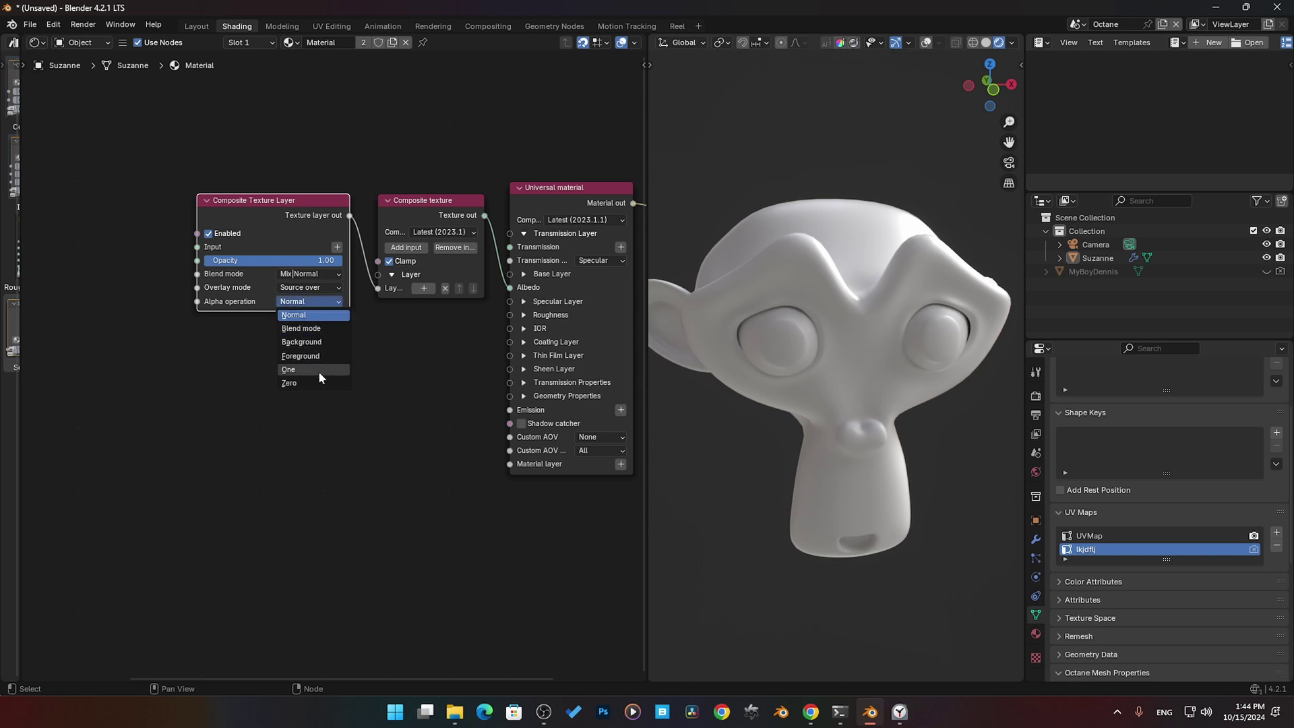
{"action": "left_click", "coordinate": [220, 343]}
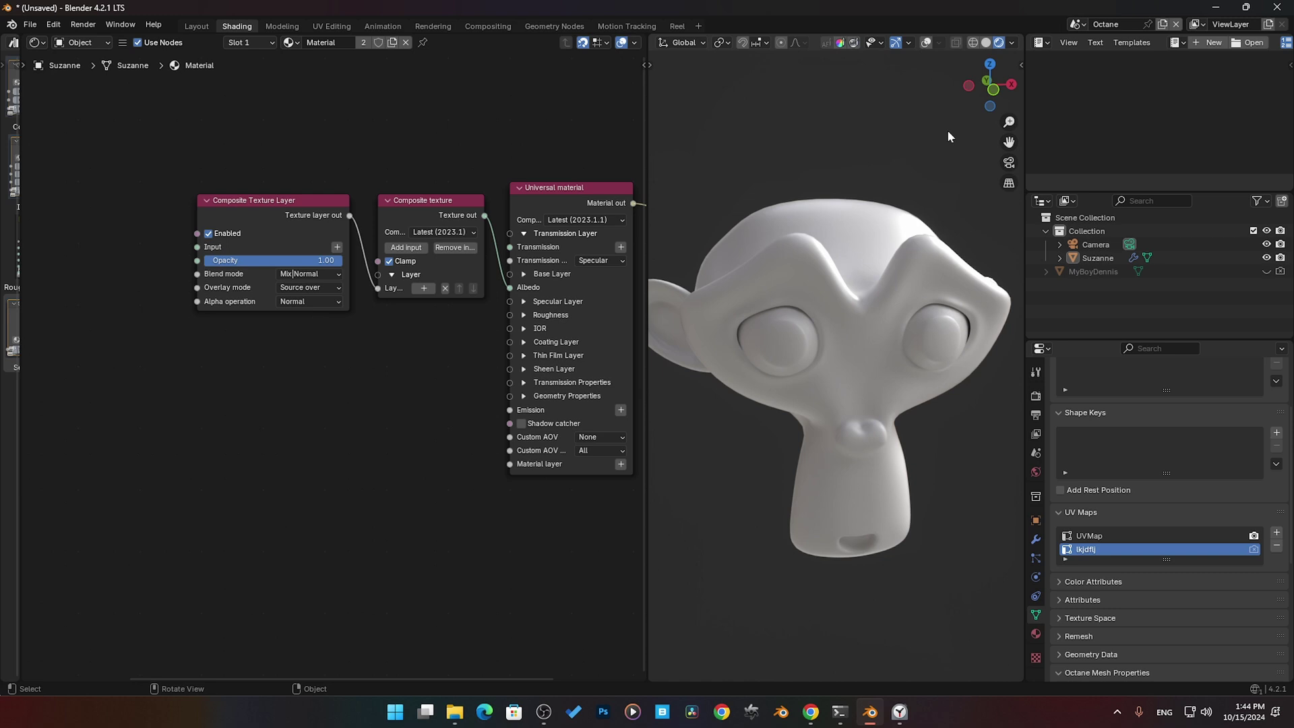
Line up the Composite texture node with the Universal material and set the Composite Texture Layer node slightly lower beside it
{"action": "middle_click_drag", "start_coordinate": [334, 363], "coordinate": [329, 352]}
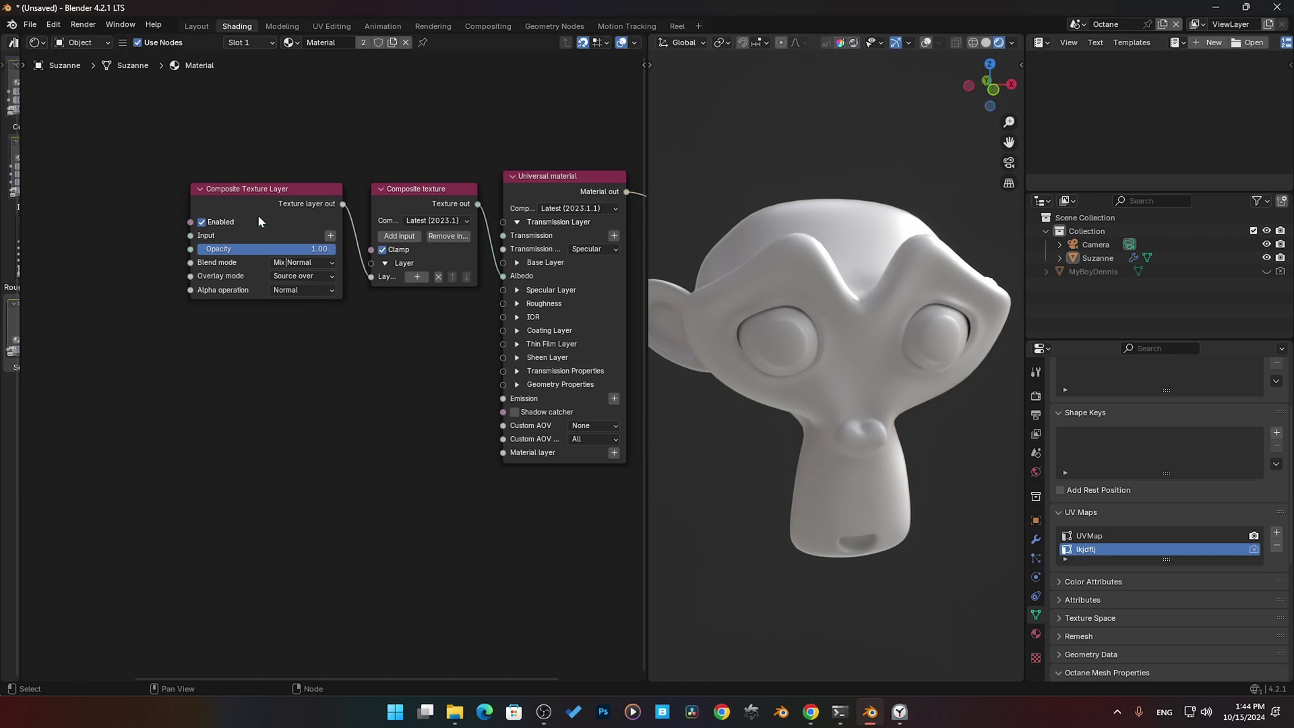
{"action": "left_click_drag", "start_coordinate": [275, 137], "coordinate": [413, 176]}
{"action": "left_click", "coordinate": [410, 345]}
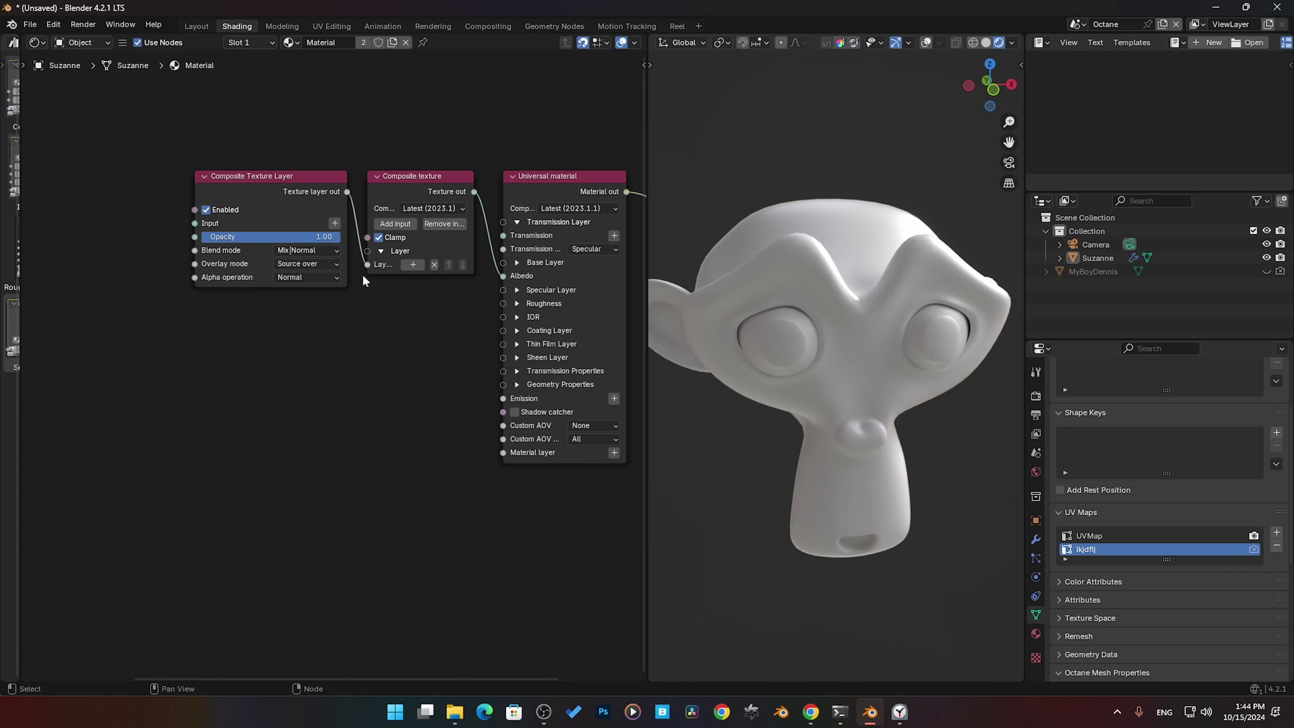
{"action": "mouse_move", "coordinate": [277, 195]}
{"action": "left_mouse_down"}
{"action": "mouse_move", "coordinate": [265, 282]}
{"action": "mouse_move", "coordinate": [277, 214]}
{"action": "left_mouse_up"}
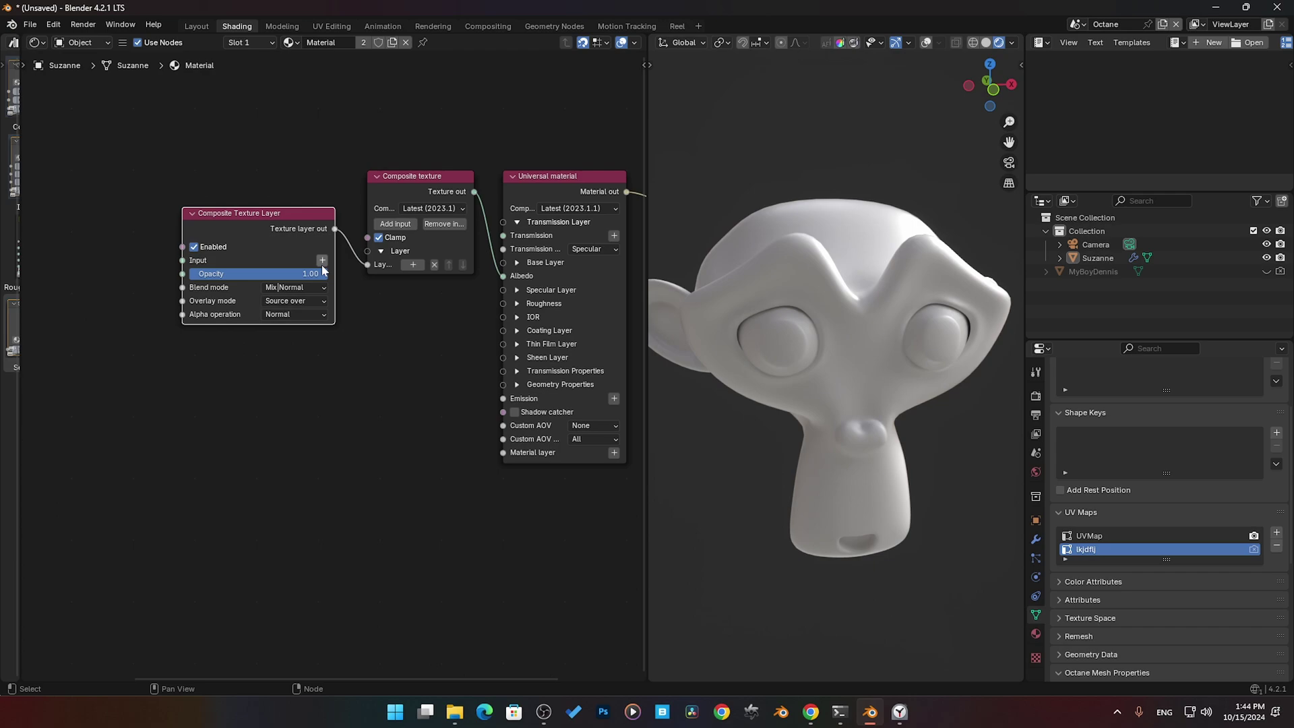
Feed the layer's Input with a red RGB color node placed alongside it, and expand the Universal material's Roughness settings
{"action": "left_click", "coordinate": [322, 260]}
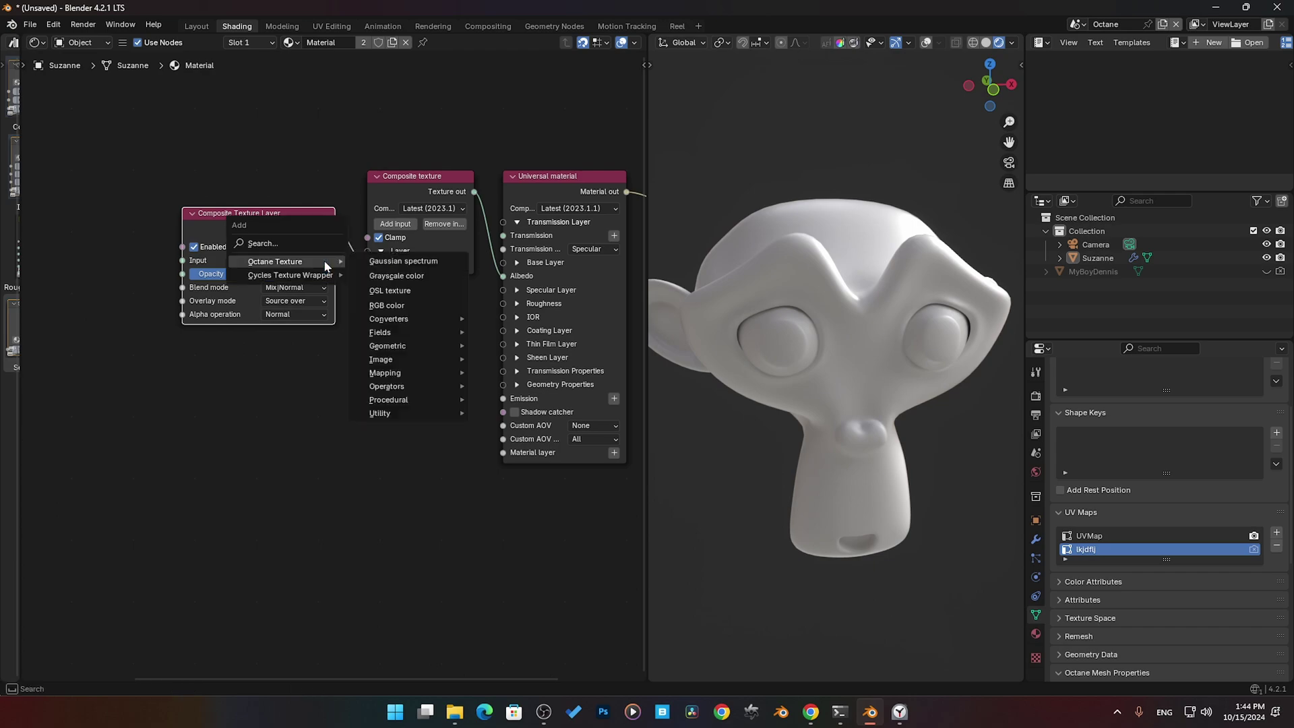
{"action": "left_click", "coordinate": [401, 304]}
{"action": "left_click", "coordinate": [132, 283]}
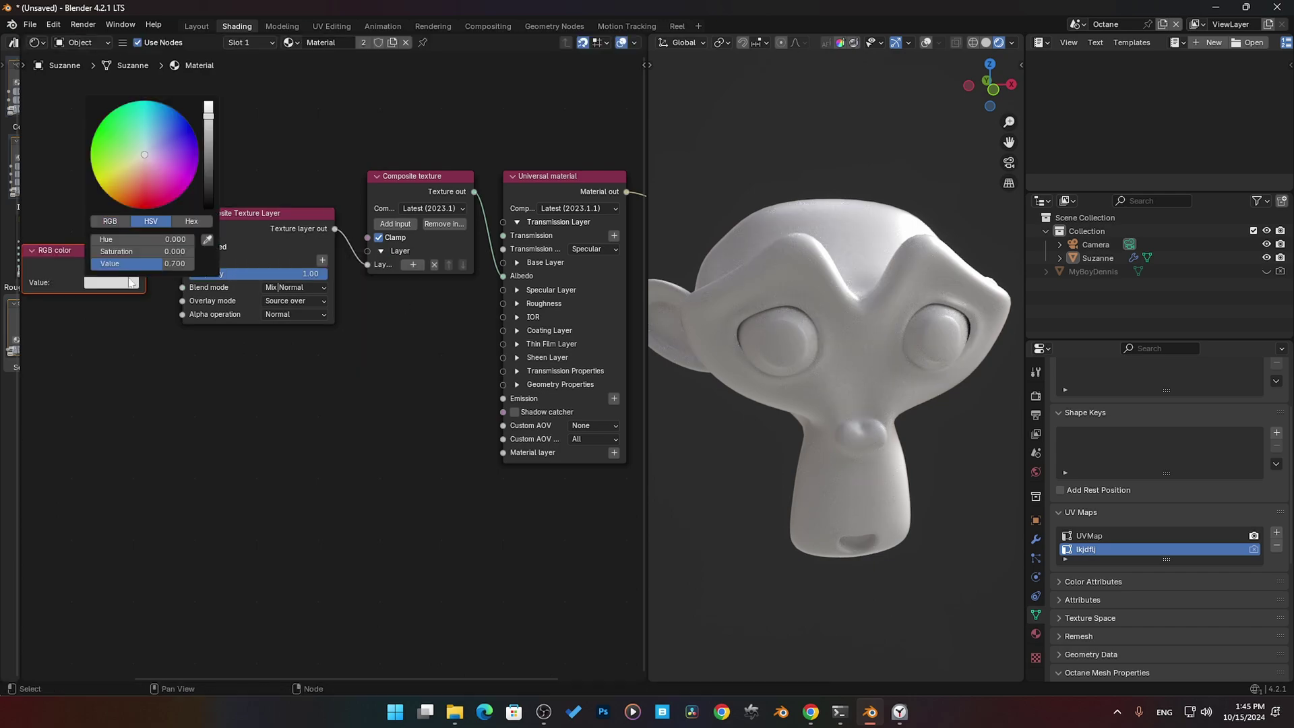
{"action": "left_click_drag", "start_coordinate": [149, 156], "coordinate": [144, 192]}
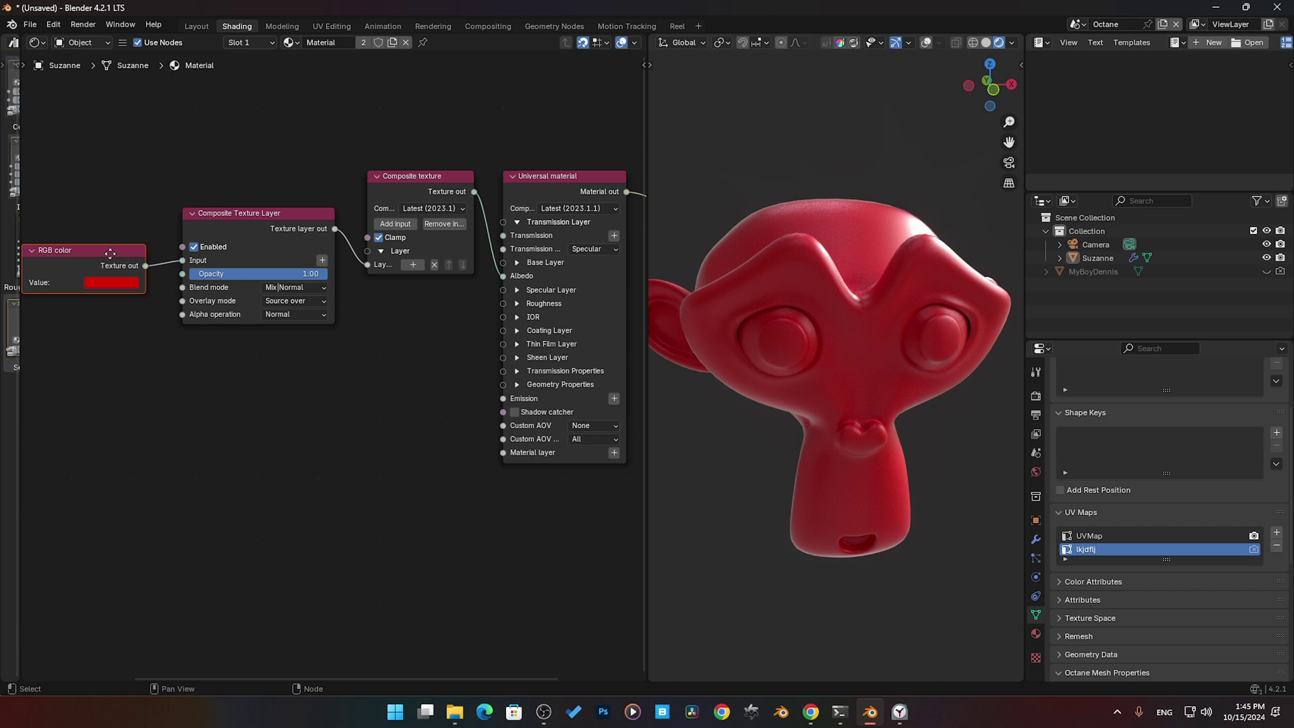
{"action": "left_click_drag", "start_coordinate": [110, 253], "coordinate": [123, 216]}
{"action": "left_click", "coordinate": [517, 303]}
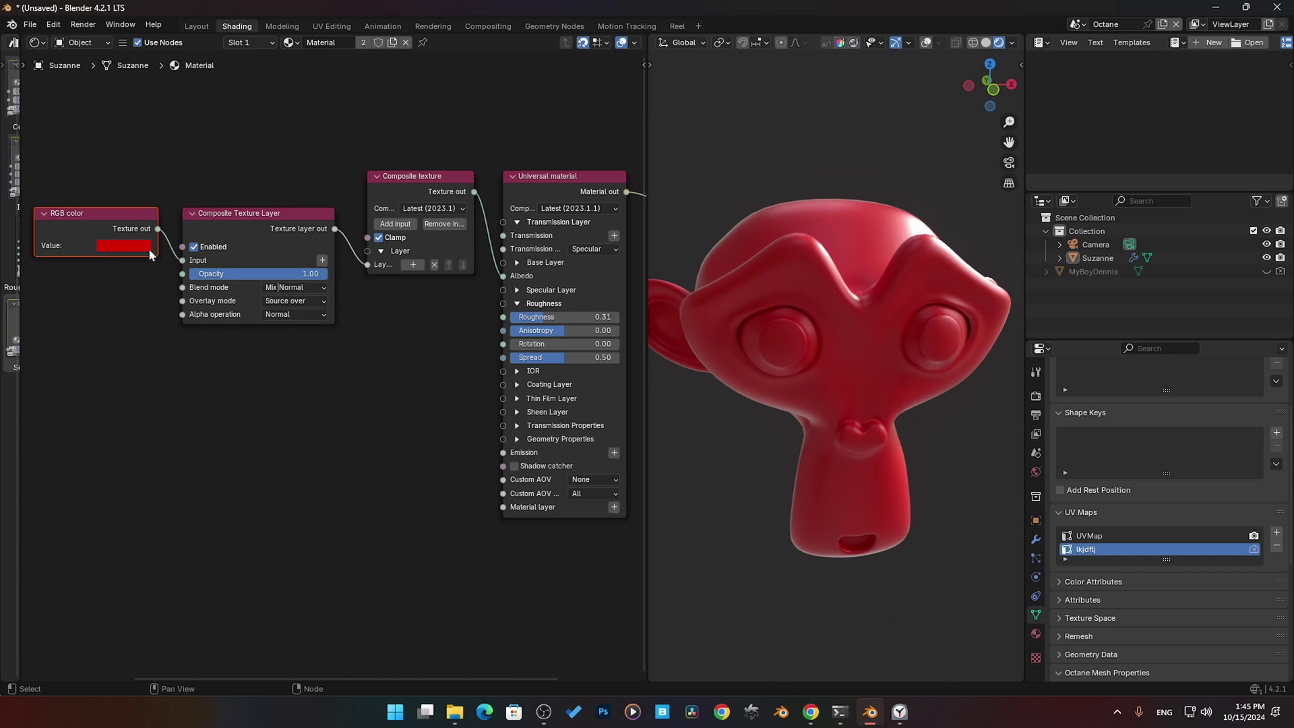
Add a second layer to the Composite texture with its own Composite Texture Layer node, placed below the first one
{"action": "left_click", "coordinate": [407, 227]}
{"action": "left_click", "coordinate": [413, 264]}
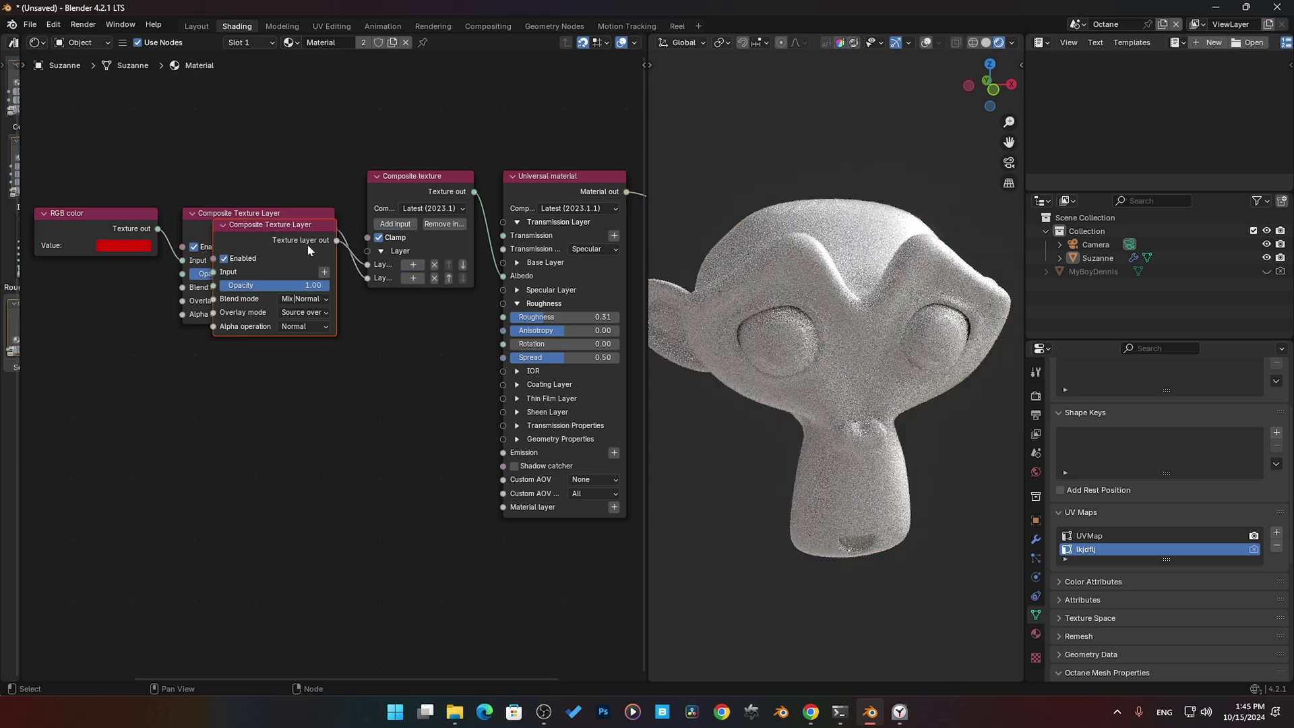
{"action": "left_click_drag", "start_coordinate": [309, 251], "coordinate": [314, 383]}
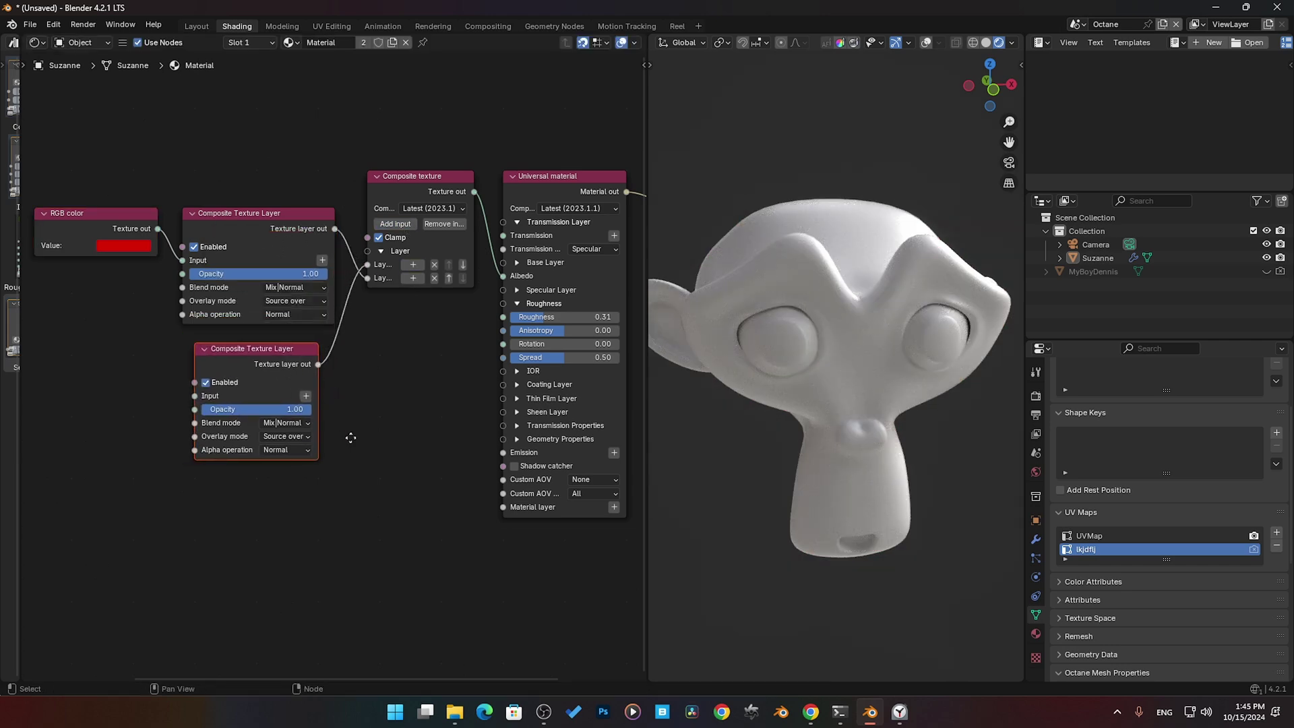
Delete the unused 3D transformation node next to the RGB color node
{"action": "middle_click_drag", "start_coordinate": [350, 437], "coordinate": [394, 395]}
{"action": "middle_click_drag", "start_coordinate": [188, 378], "coordinate": [331, 393]}
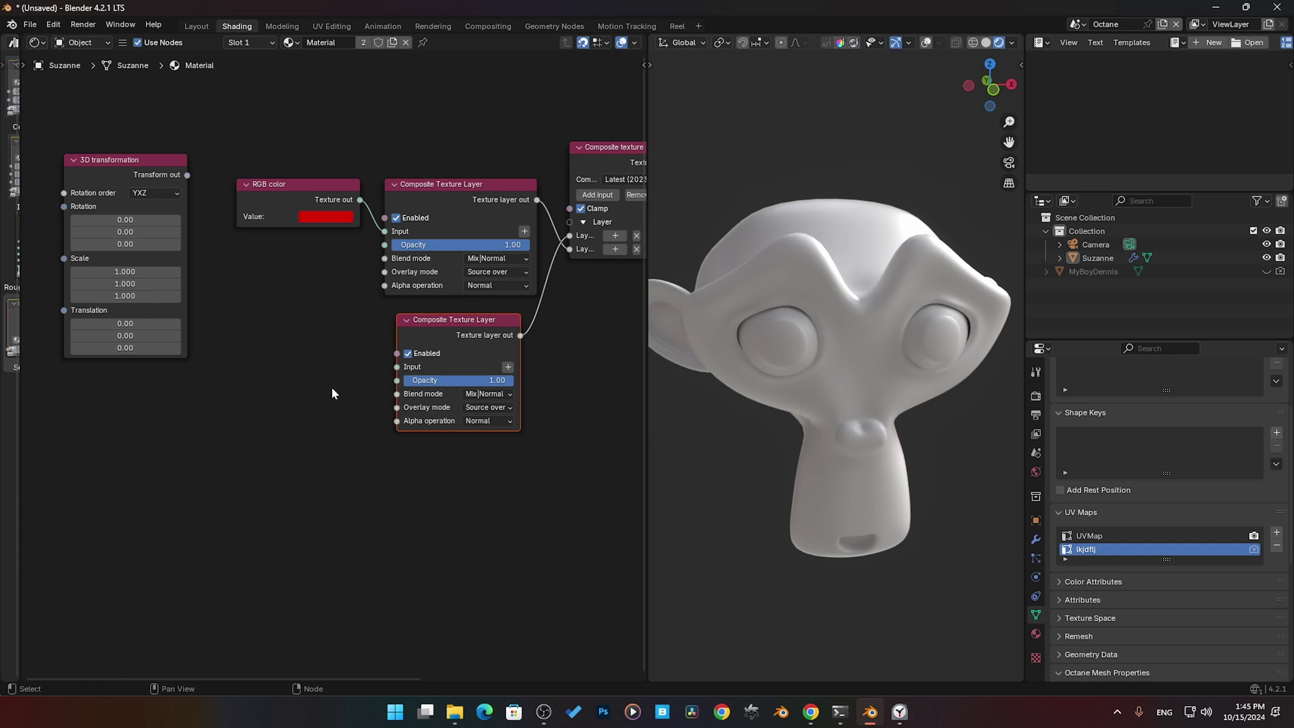
{"action": "left_click", "coordinate": [149, 165]}
{"action": "key", "text": "x"}
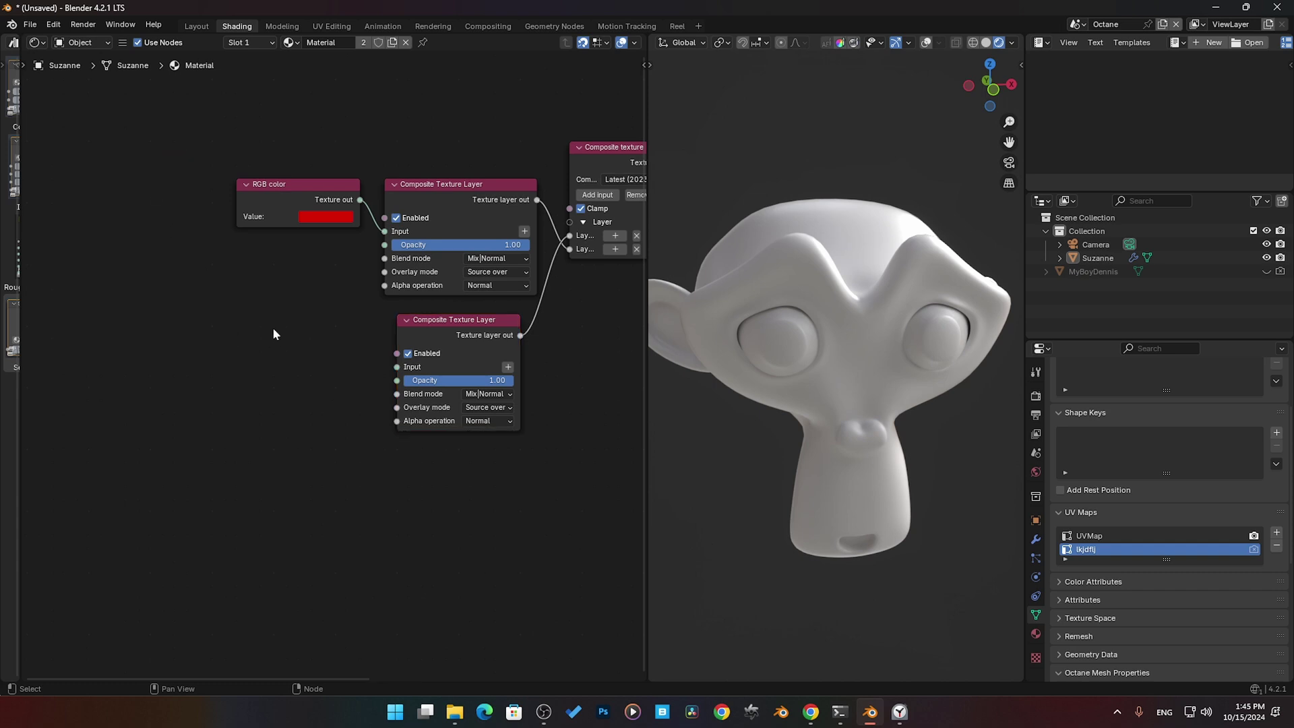
Add an RGB image node beside the second Composite Texture Layer and connect it to that layer's Input
{"action": "key", "text": "shift+a"}
{"action": "type", "text": "rgb"}
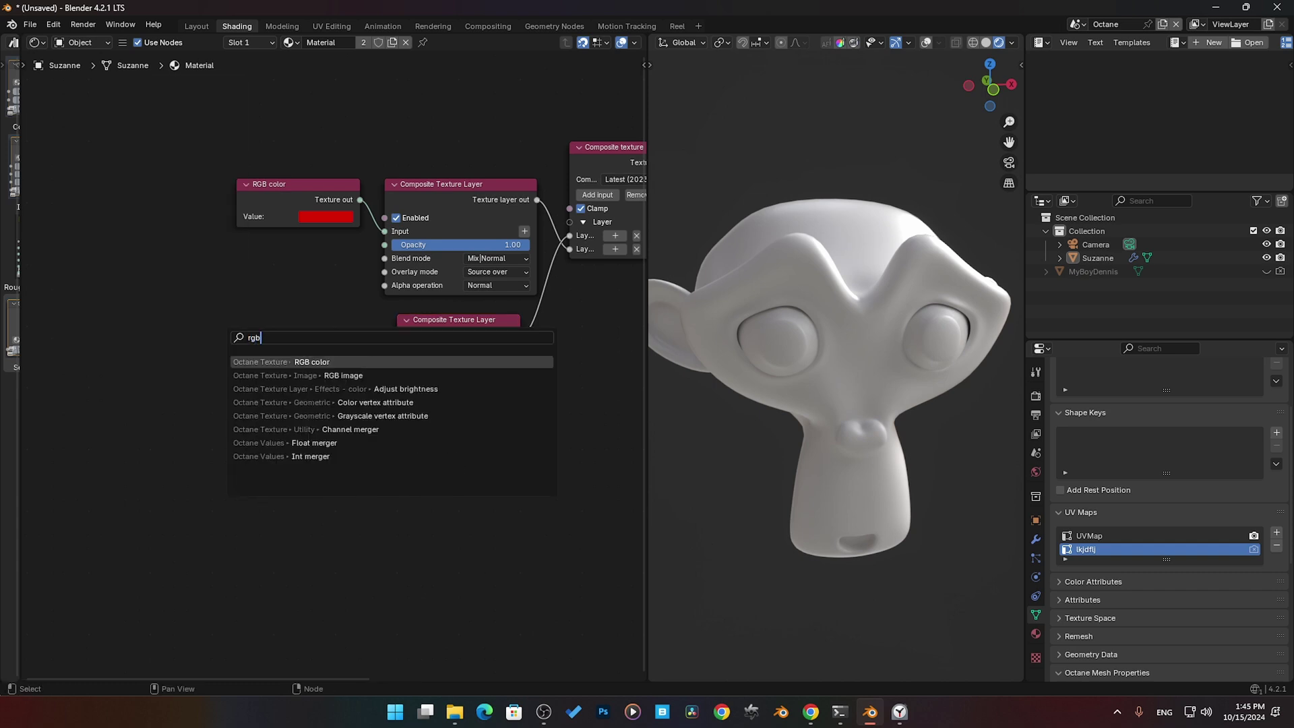
{"action": "key", "text": "Down"}
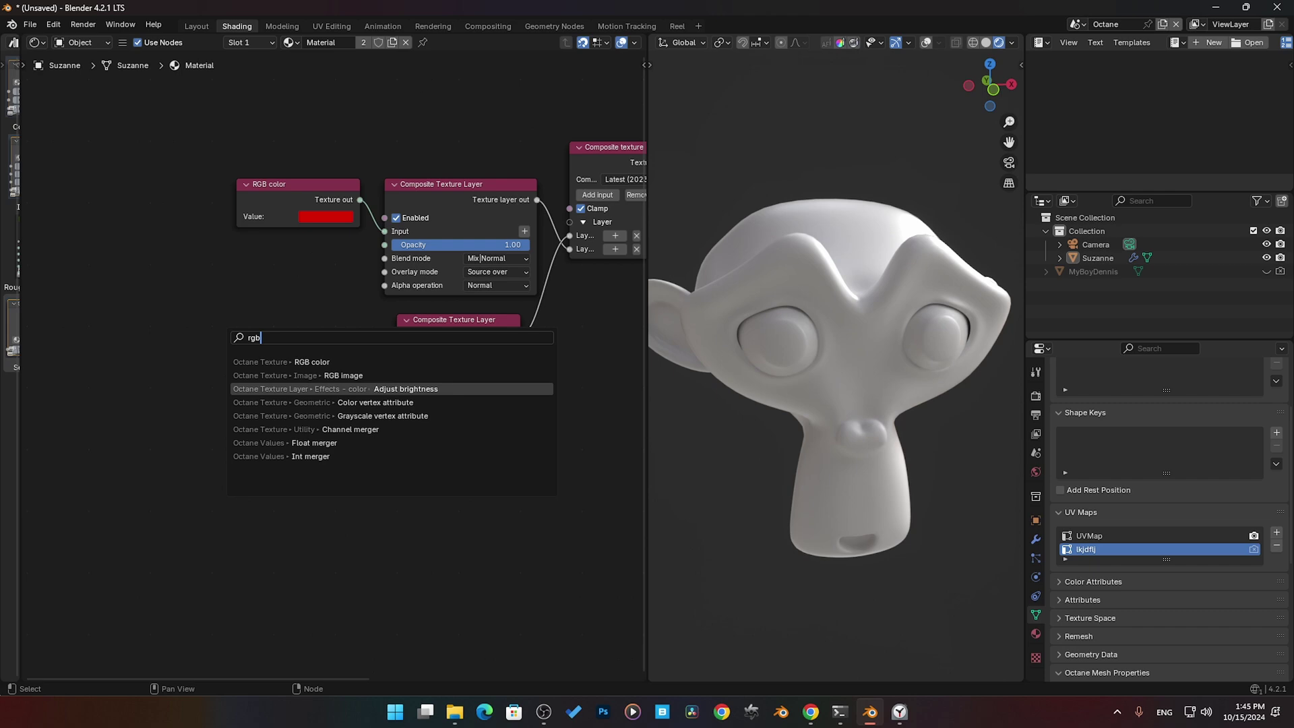
{"action": "key", "text": "Return"}
{"action": "left_click", "coordinate": [342, 345]}
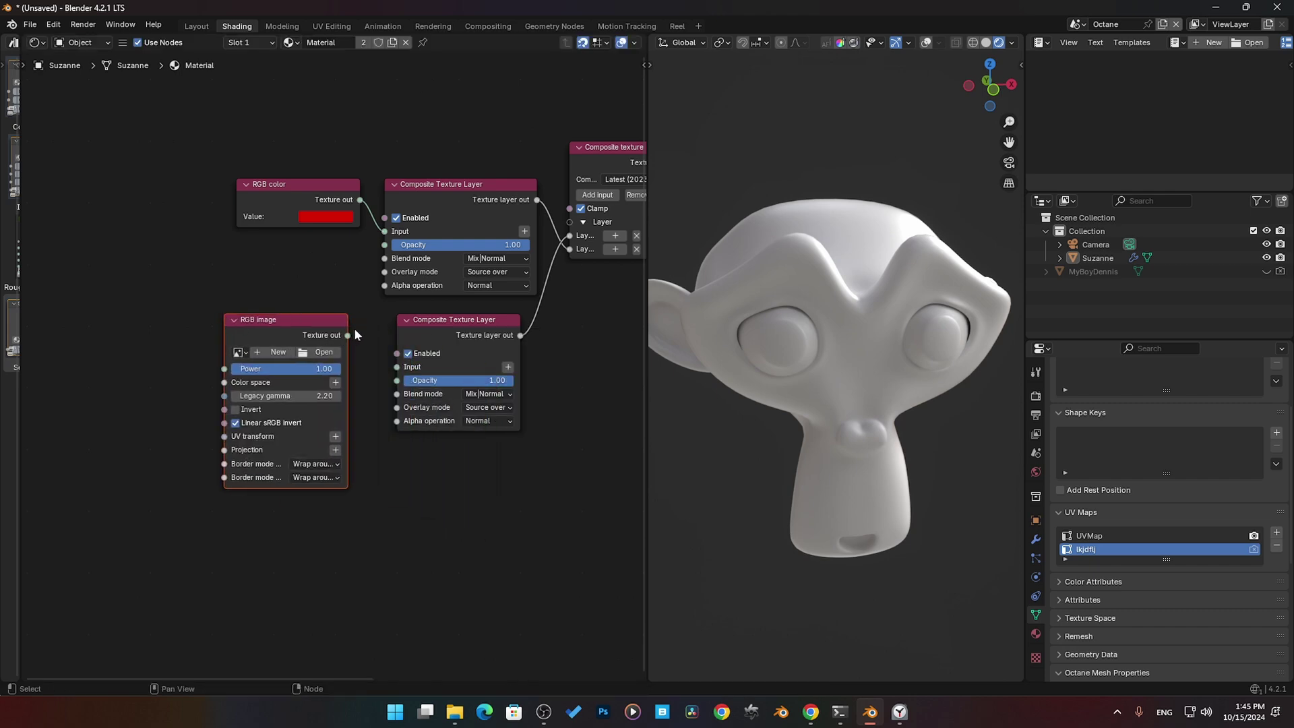
{"action": "left_click_drag", "start_coordinate": [348, 335], "coordinate": [397, 366]}
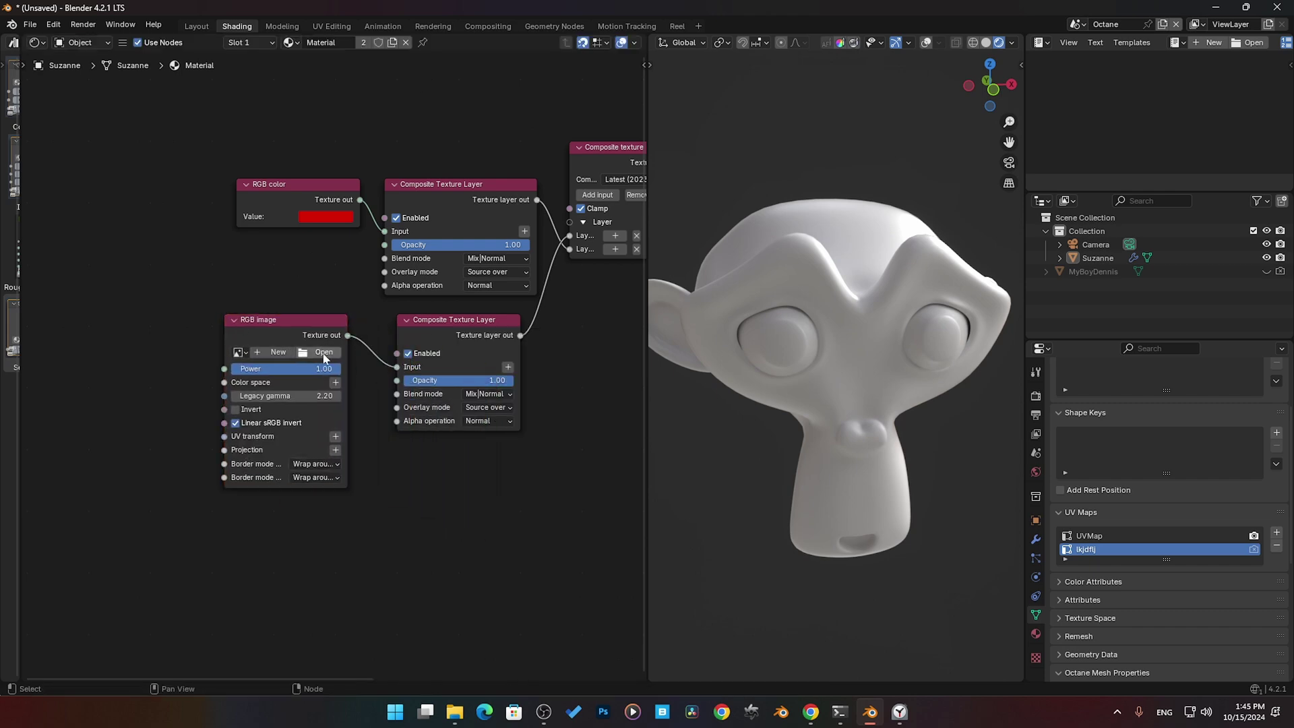
Load GSG_SI_Stains_38.jpg into the RGB image node, widen the node and detach it from the second layer's Input
{"action": "left_click", "coordinate": [324, 352]}
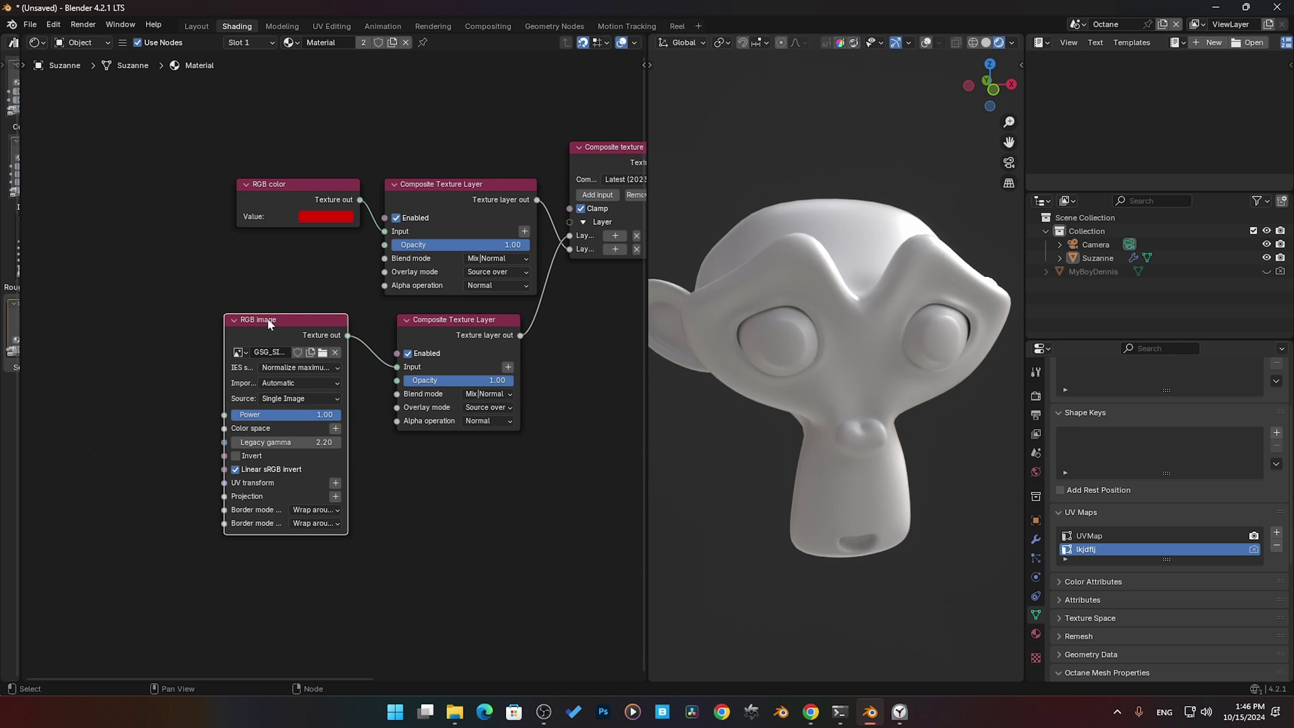
{"action": "left_click_drag", "start_coordinate": [225, 328], "coordinate": [180, 331]}
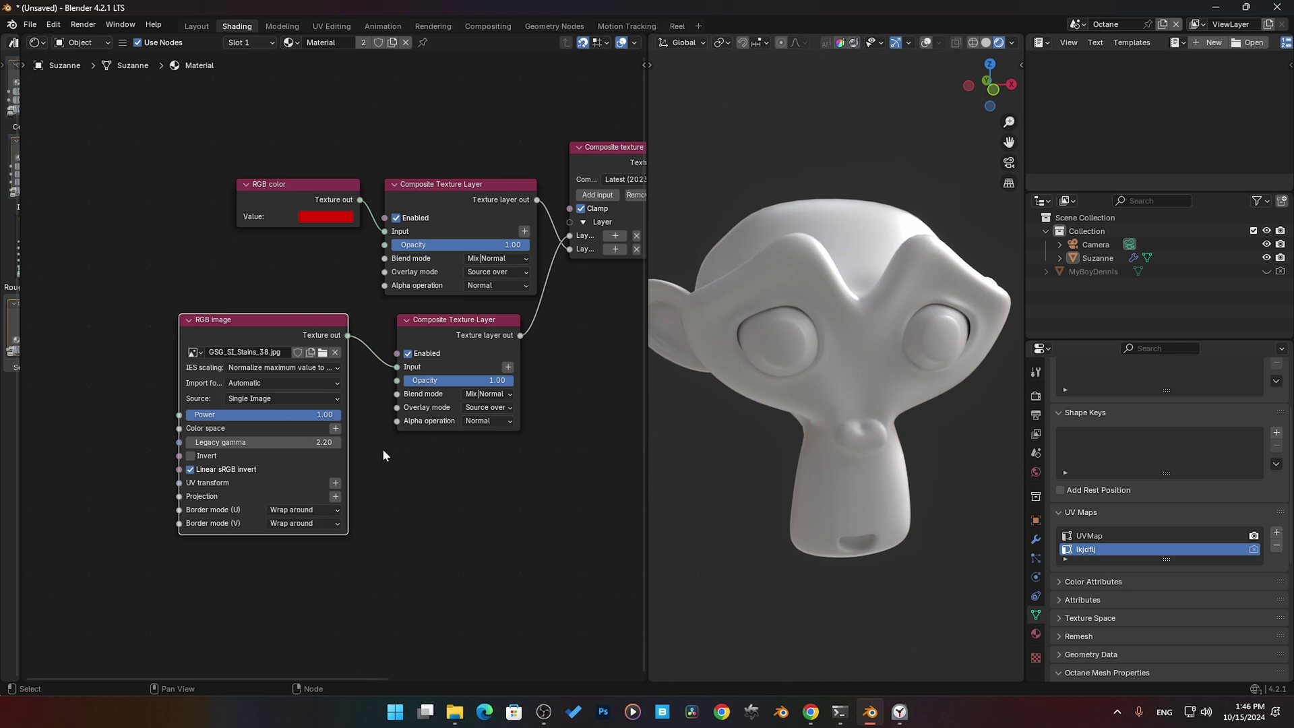
{"action": "middle_click_drag", "start_coordinate": [406, 454], "coordinate": [389, 440]}
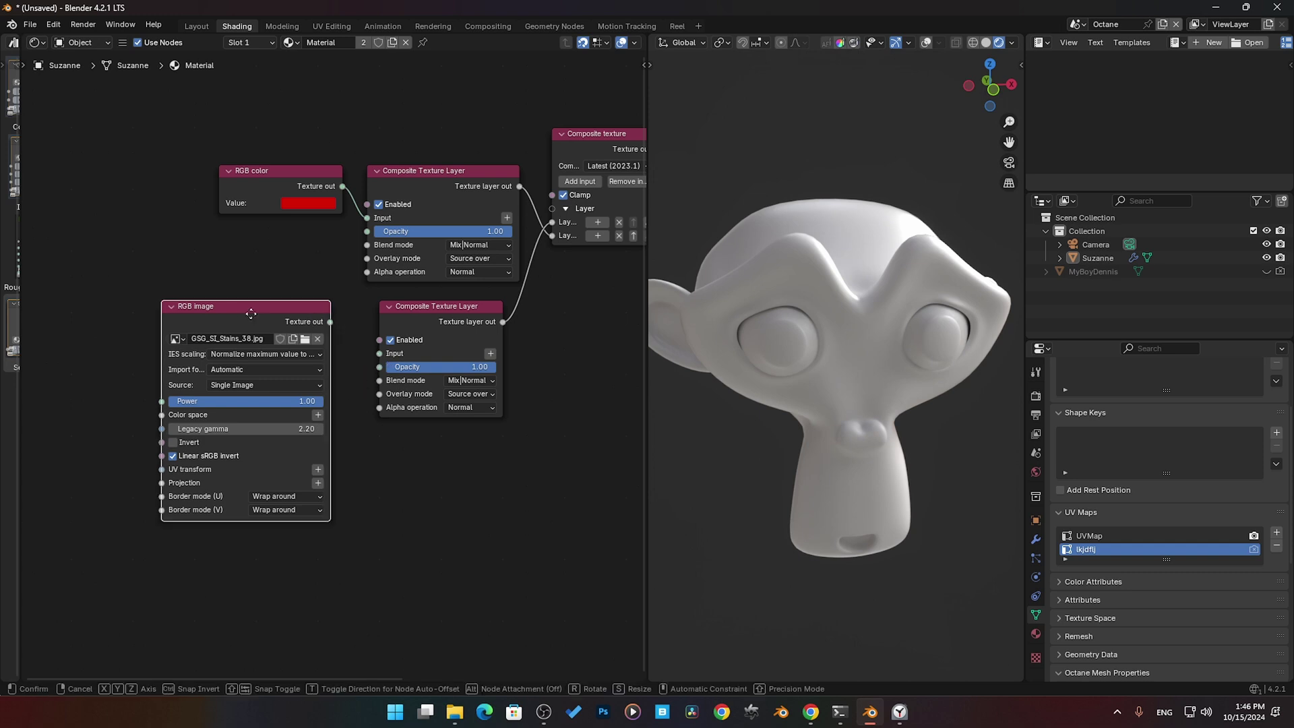
{"action": "left_click_drag", "start_coordinate": [255, 322], "coordinate": [237, 274]}
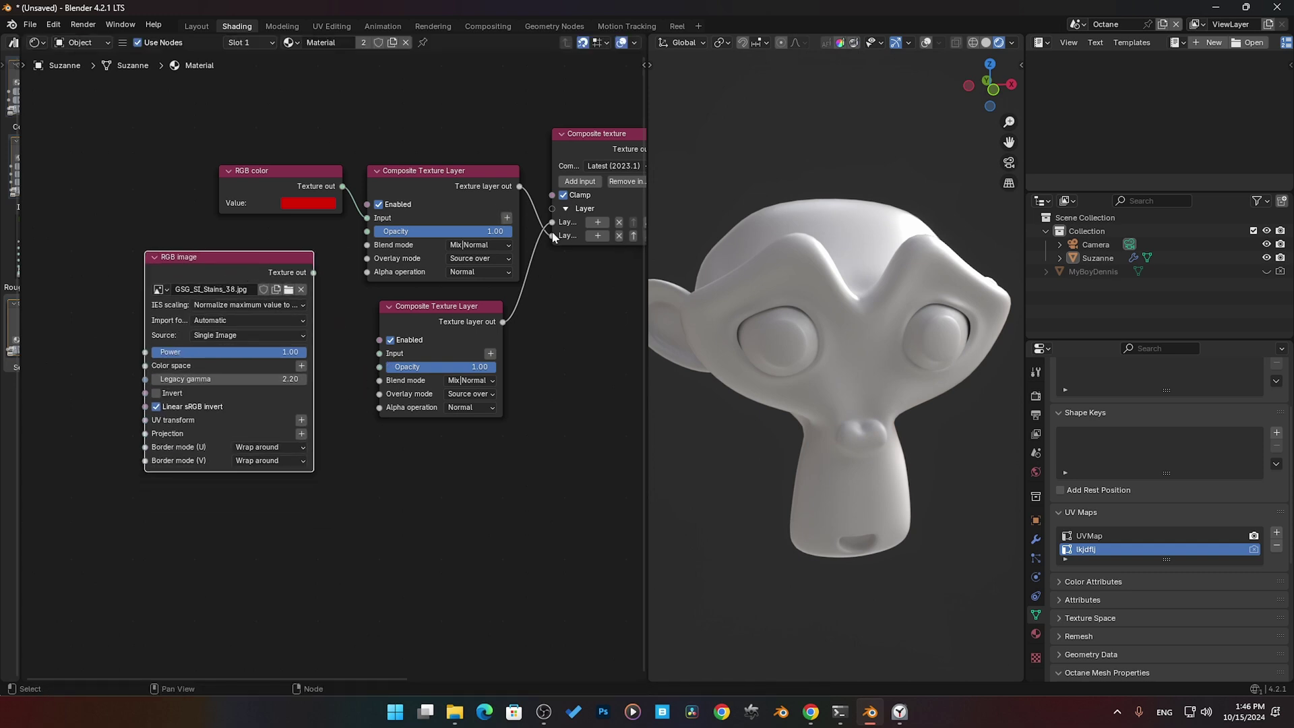
{"action": "middle_click_drag", "start_coordinate": [549, 240], "coordinate": [449, 265]}
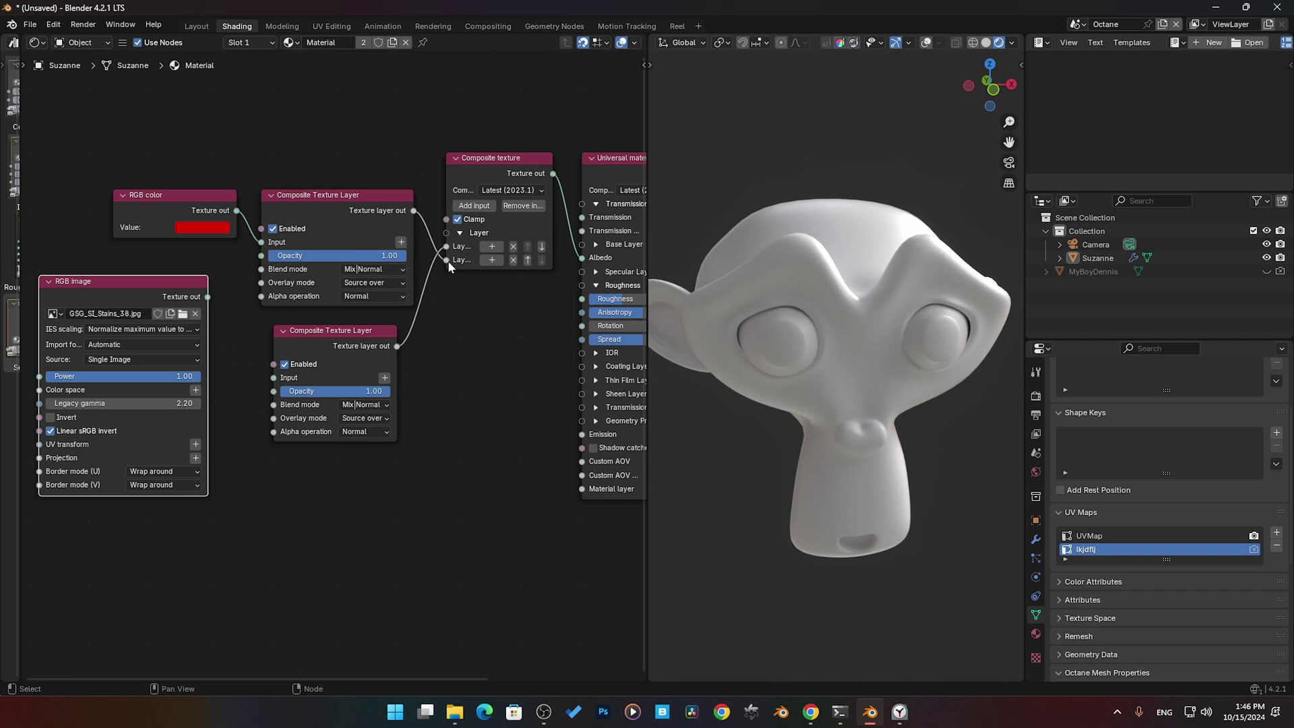
Move the layer and source nodes away from the Composite texture node and widen it until its layer labels are readable
{"action": "middle_click_drag", "start_coordinate": [473, 199], "coordinate": [517, 204]}
{"action": "left_click_drag", "start_coordinate": [456, 468], "coordinate": [189, 163]}
{"action": "left_click_drag", "start_coordinate": [391, 204], "coordinate": [242, 217]}
{"action": "left_click", "coordinate": [438, 196]}
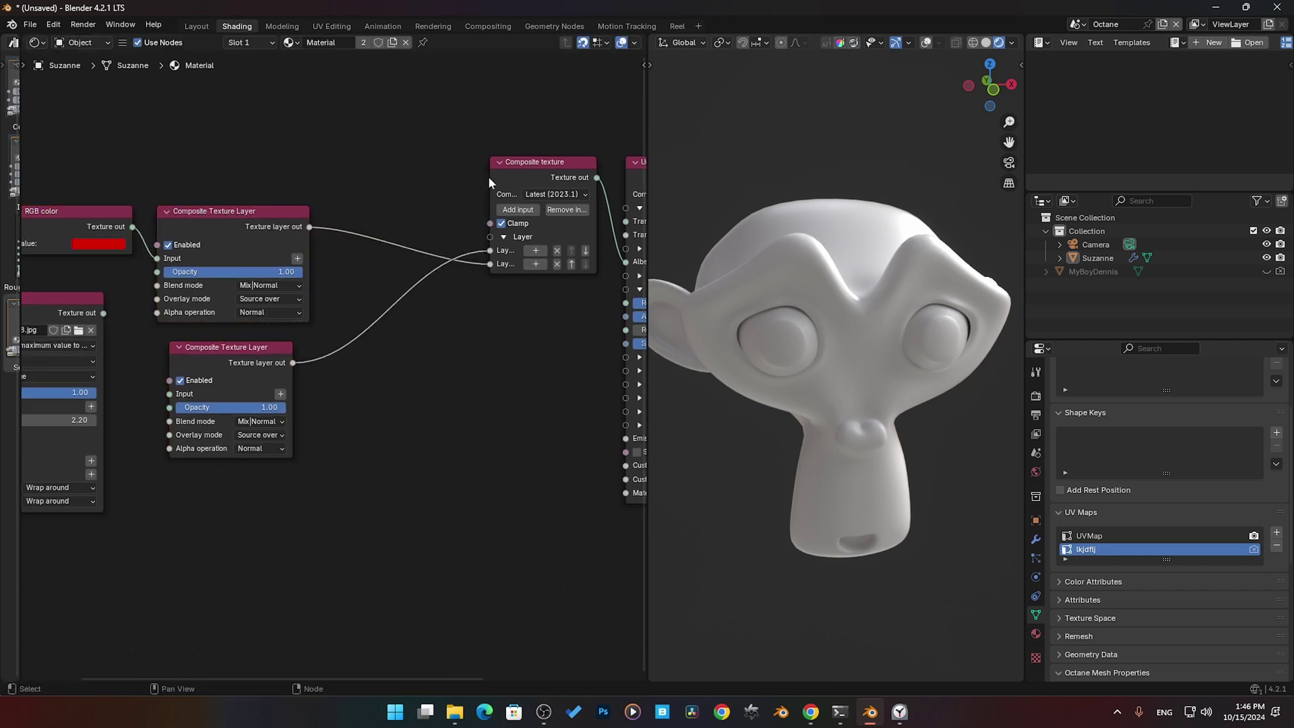
{"action": "left_click_drag", "start_coordinate": [494, 183], "coordinate": [448, 180]}
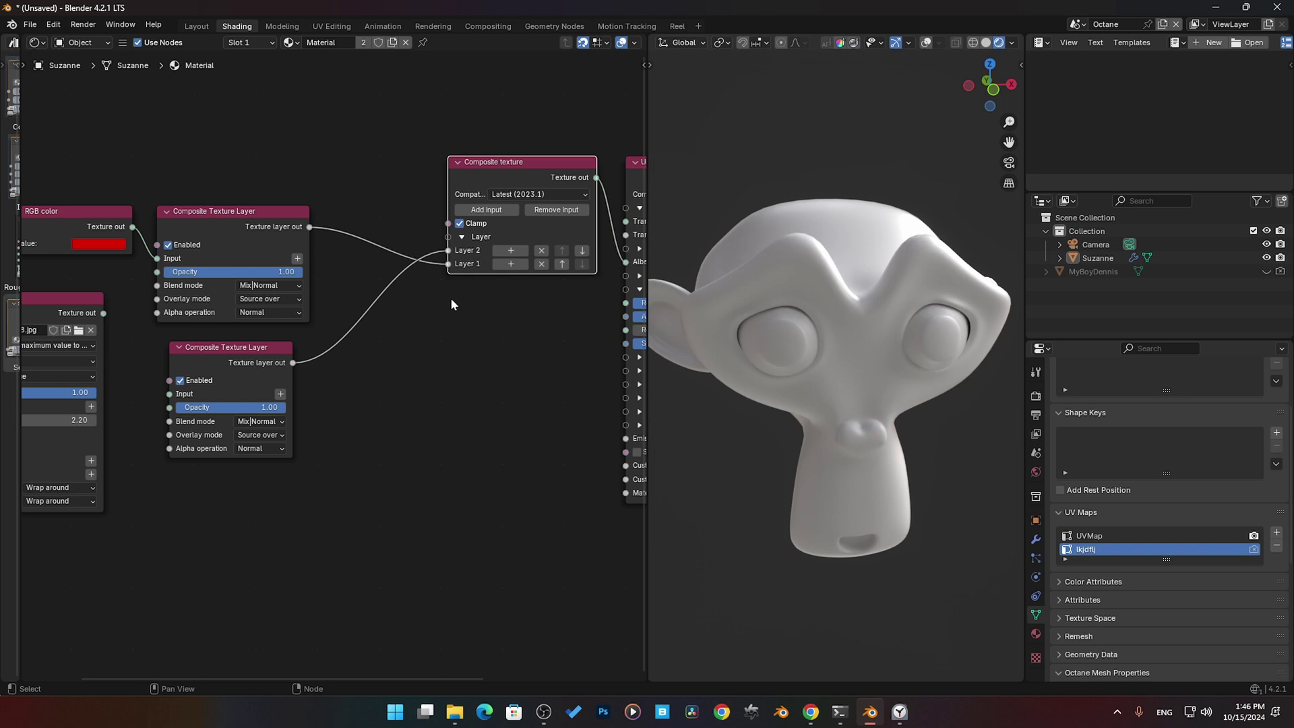
Connect the RGB image's Texture out to the second layer's Opacity and align the image node with that layer
{"action": "middle_click_drag", "start_coordinate": [99, 307], "coordinate": [166, 262]}
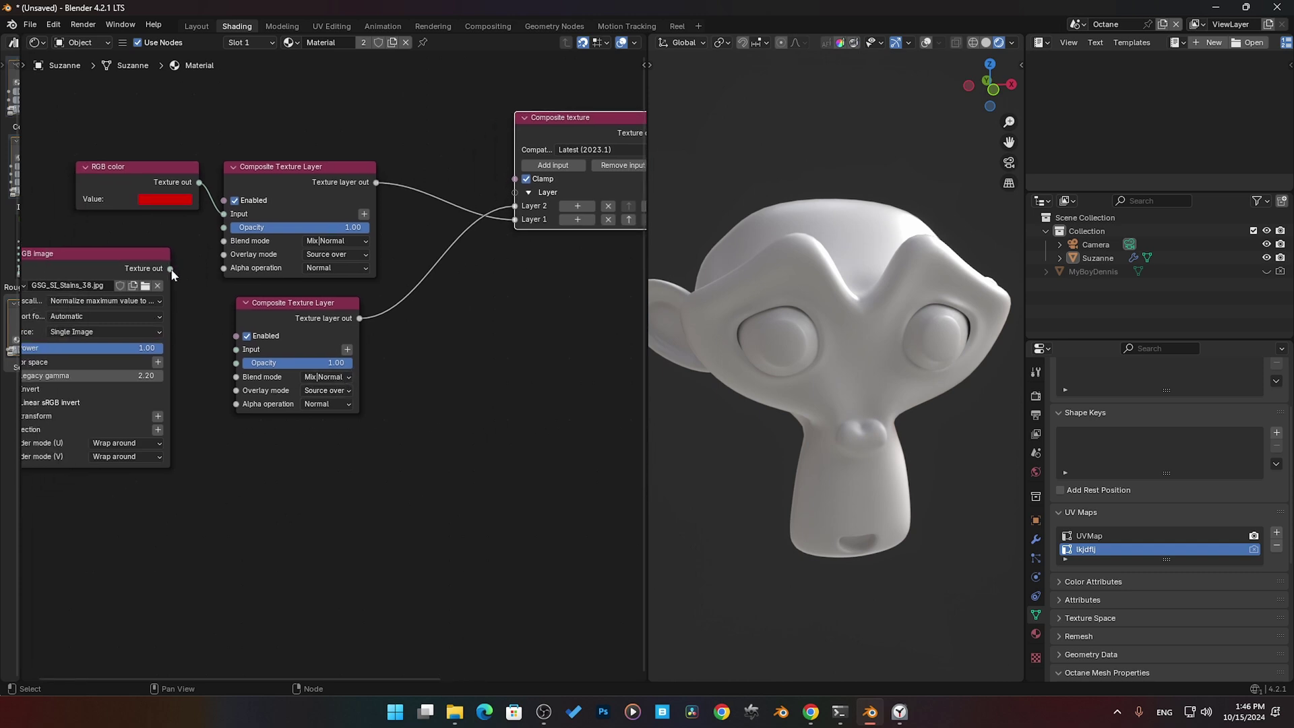
{"action": "left_click", "coordinate": [281, 312]}
{"action": "left_click_drag", "start_coordinate": [156, 271], "coordinate": [235, 364]}
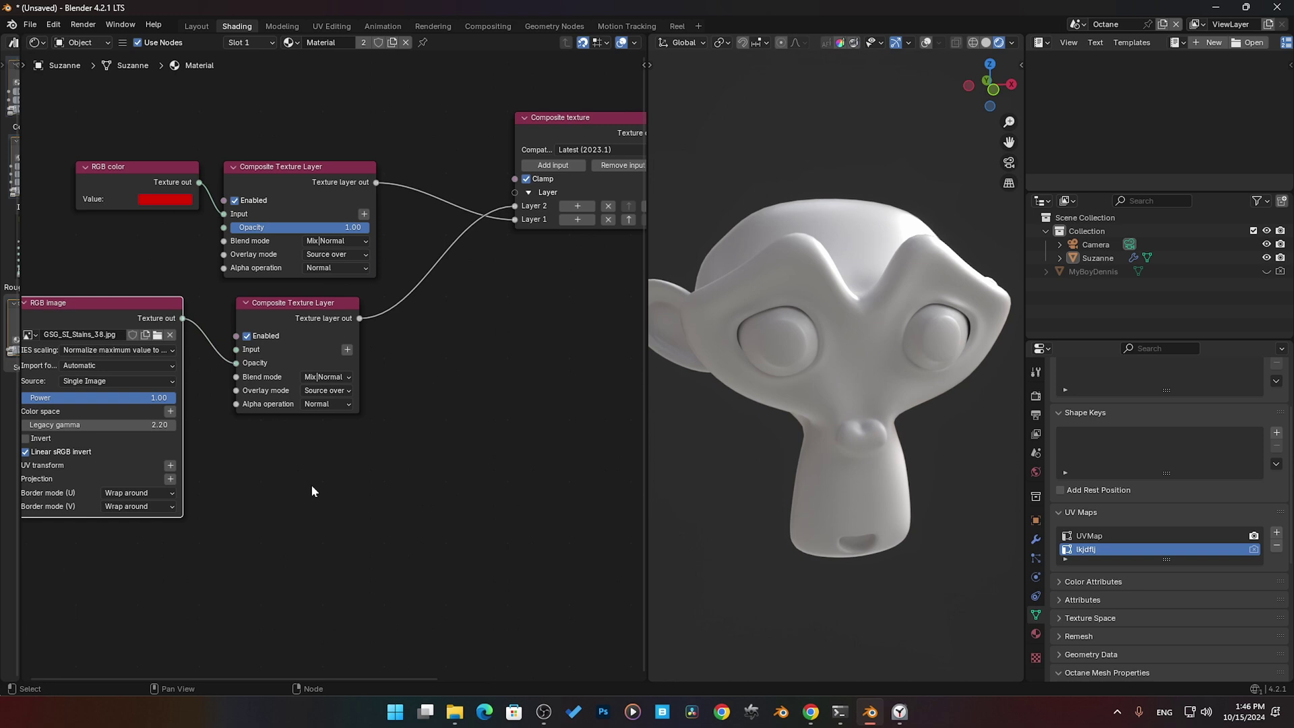
{"action": "mouse_move", "coordinate": [312, 485]}
{"action": "middle_mouse_down"}
{"action": "mouse_move", "coordinate": [433, 439]}
{"action": "mouse_move", "coordinate": [327, 472]}
{"action": "middle_mouse_up"}
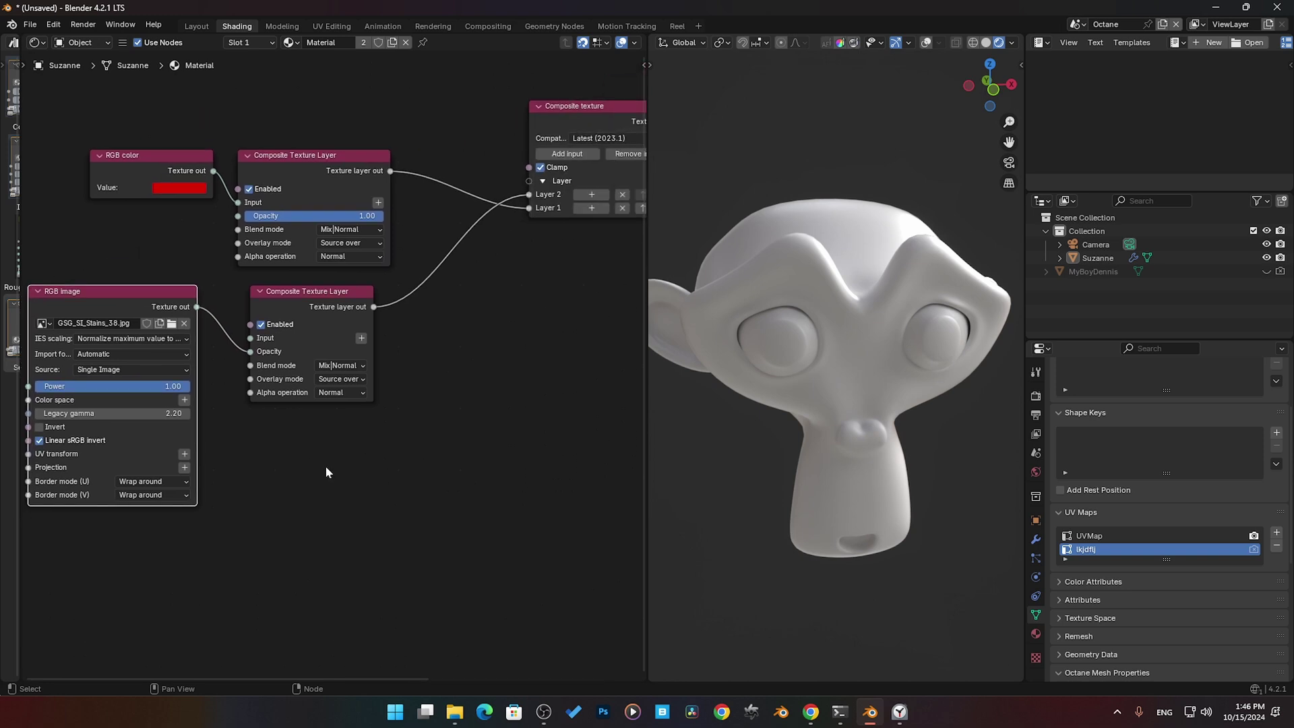
Try the Blend|Add and Blend|Multiply blend modes on the second layer, and return it to Mix|Normal
{"action": "left_click", "coordinate": [357, 368]}
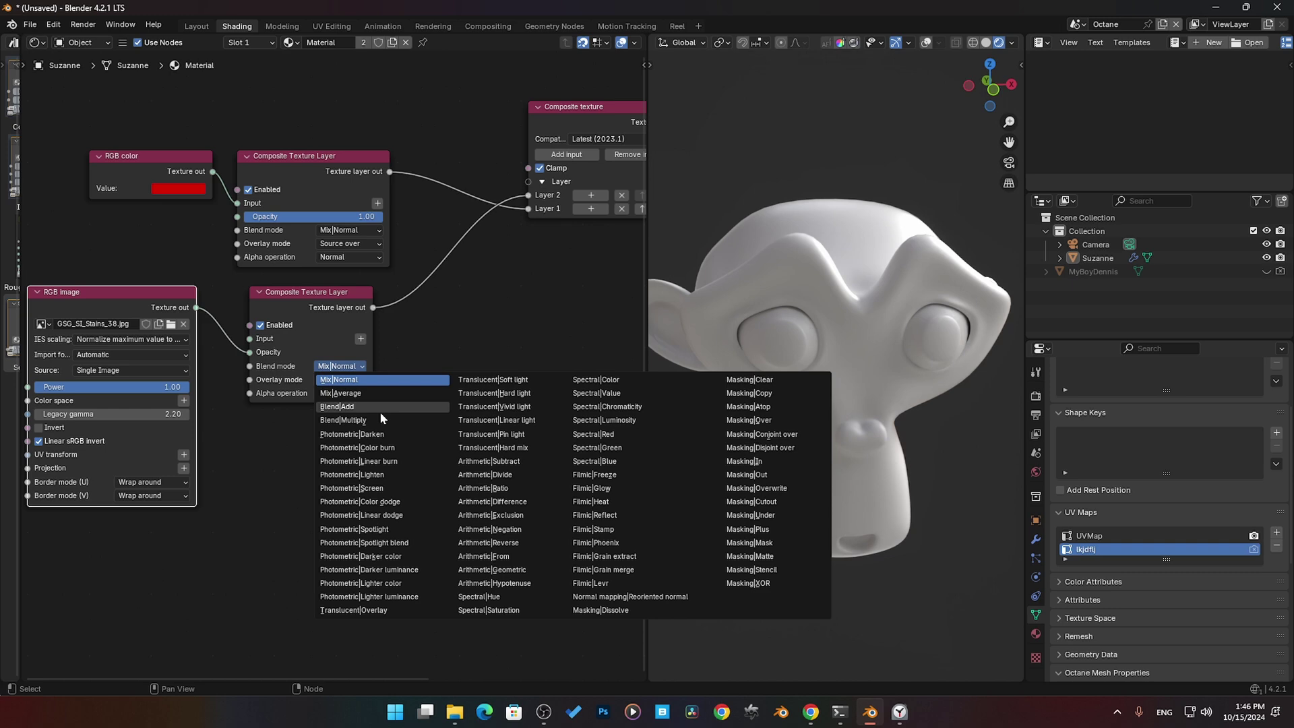
{"action": "left_click", "coordinate": [378, 408]}
{"action": "left_click", "coordinate": [358, 369]}
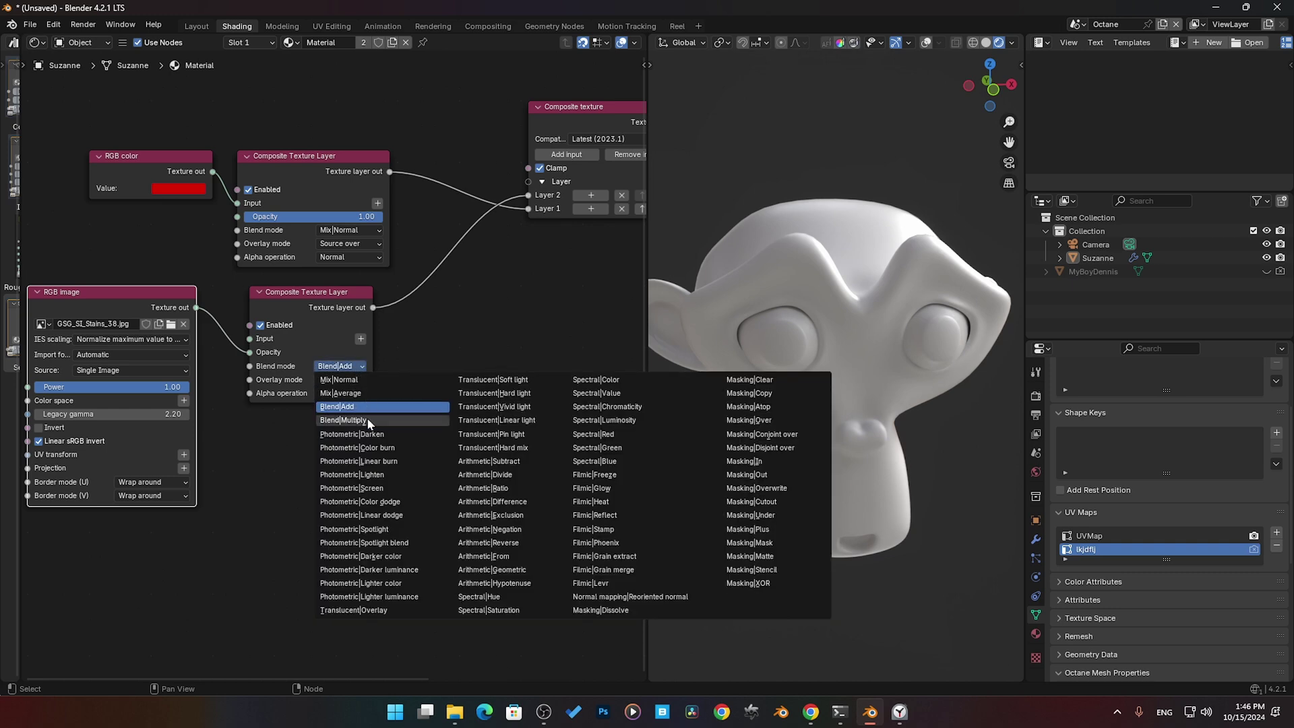
{"action": "left_click", "coordinate": [367, 418]}
{"action": "left_click", "coordinate": [363, 369]}
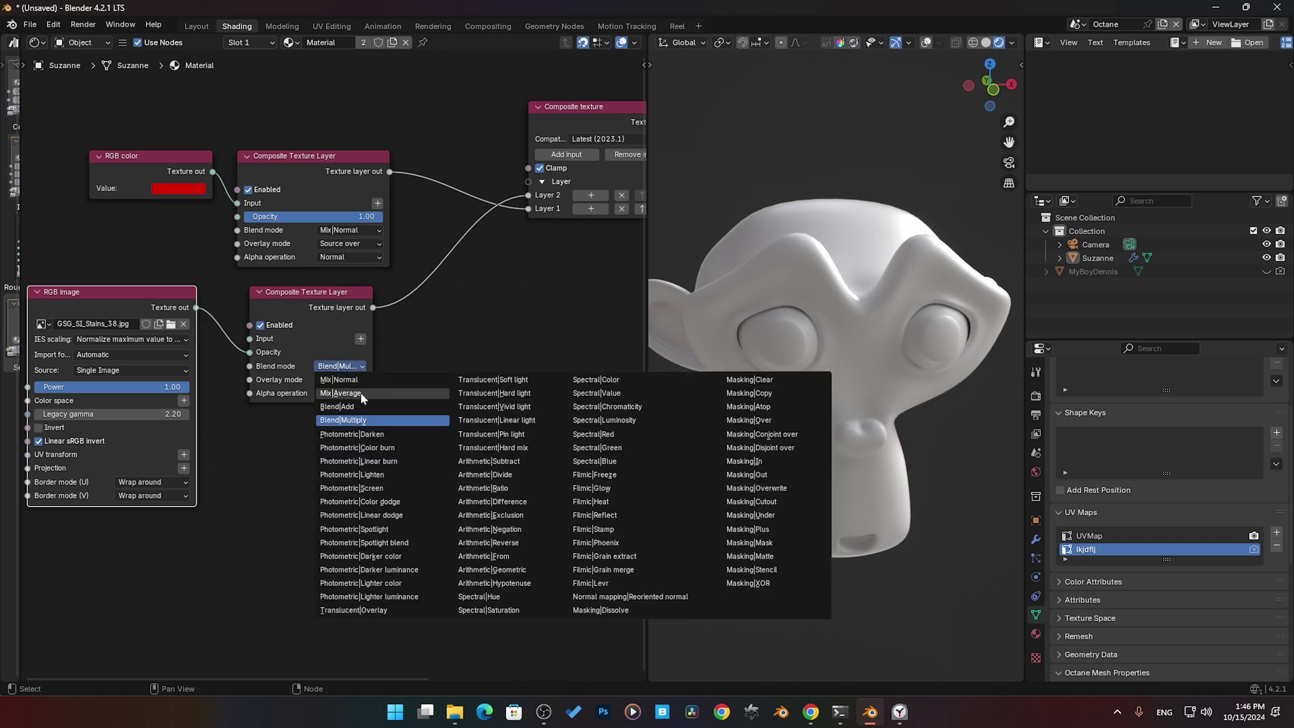
{"action": "left_click", "coordinate": [360, 379]}
Widen the second Composite Texture Layer node and refresh the viewport render by switching shading away from Rendered and back
{"action": "left_click_drag", "start_coordinate": [373, 350], "coordinate": [400, 350]}
{"action": "left_click", "coordinate": [986, 44]}
{"action": "left_click", "coordinate": [999, 43]}
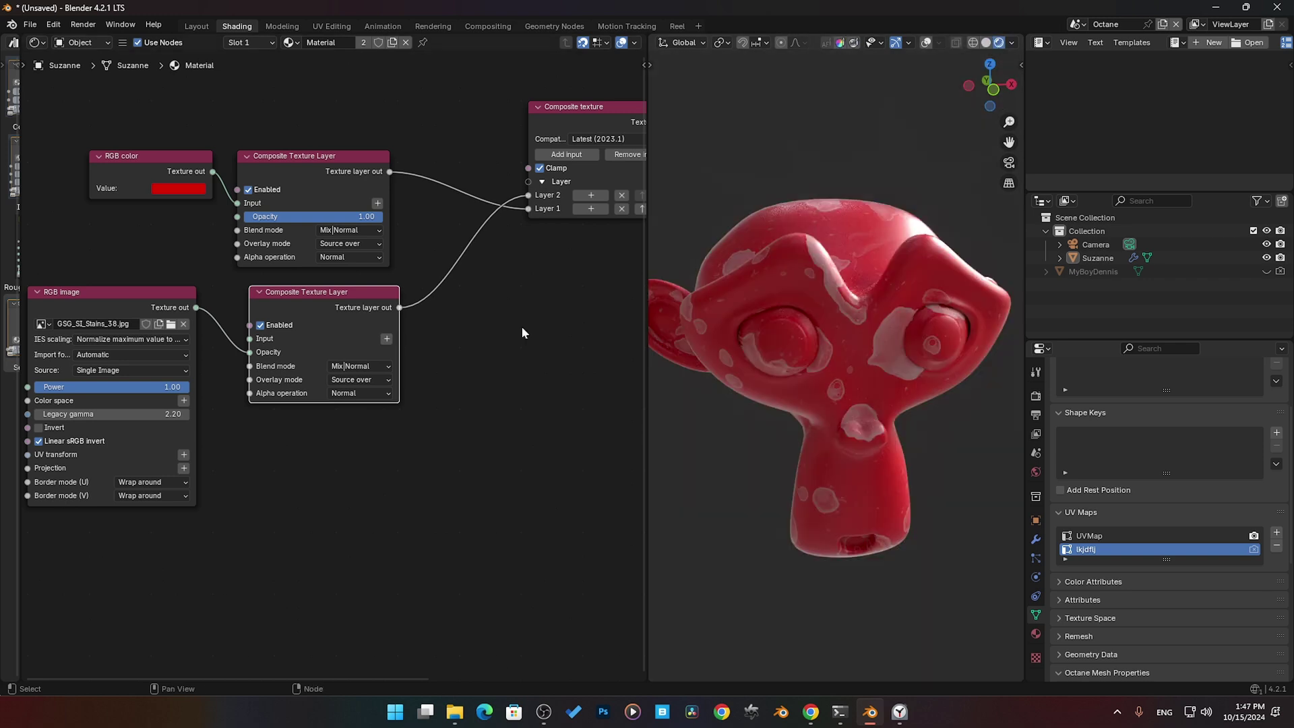
Disconnect the RGB image from the second layer's Opacity and reconnect it, leaving the blend mode at Mix|Normal
{"action": "left_click", "coordinate": [985, 42]}
{"action": "left_click", "coordinate": [248, 351]}
{"action": "left_click_drag", "start_coordinate": [249, 352], "coordinate": [245, 402]}
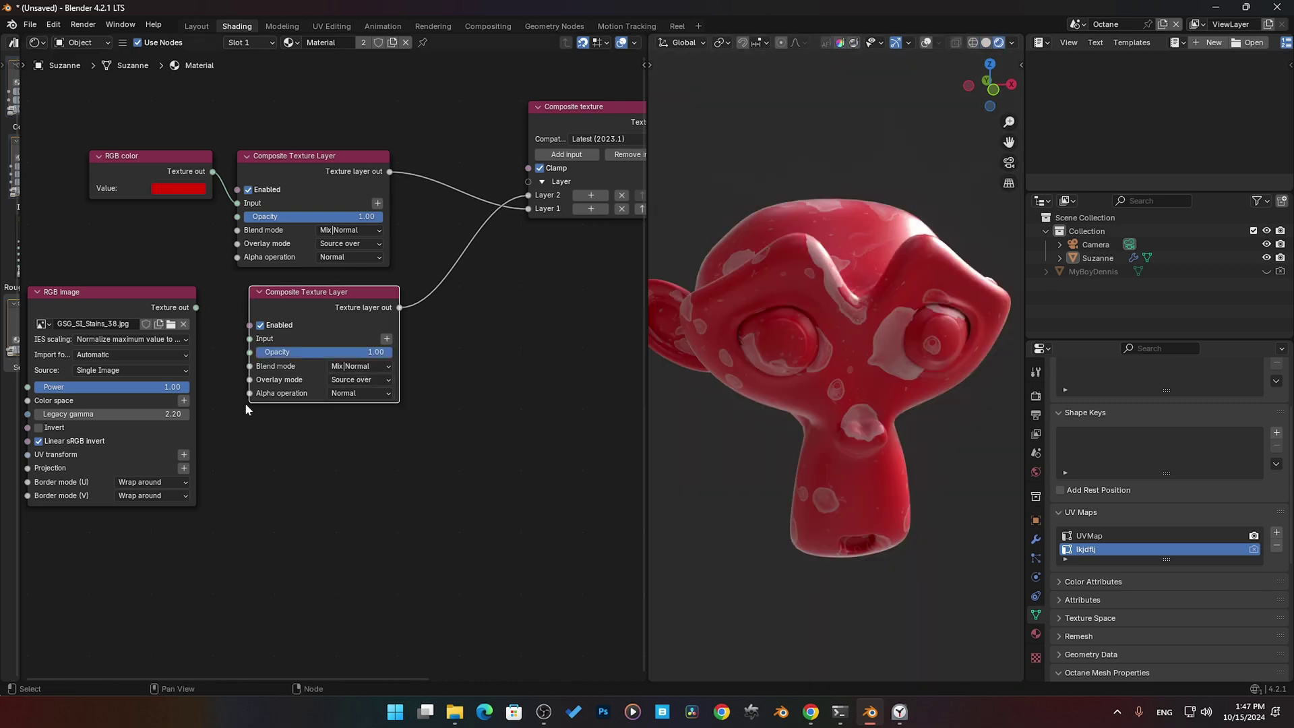
{"action": "left_click_drag", "start_coordinate": [196, 308], "coordinate": [249, 352]}
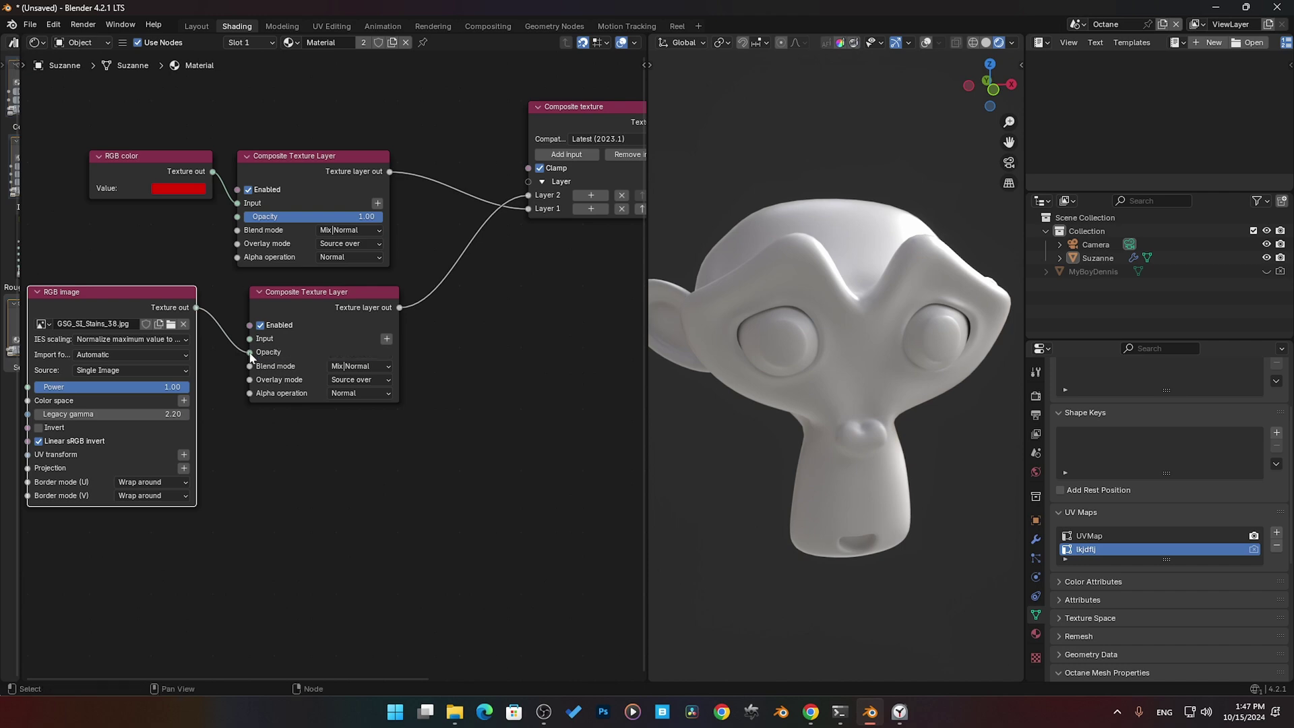
{"action": "left_click", "coordinate": [377, 367]}
{"action": "left_click", "coordinate": [374, 366]}
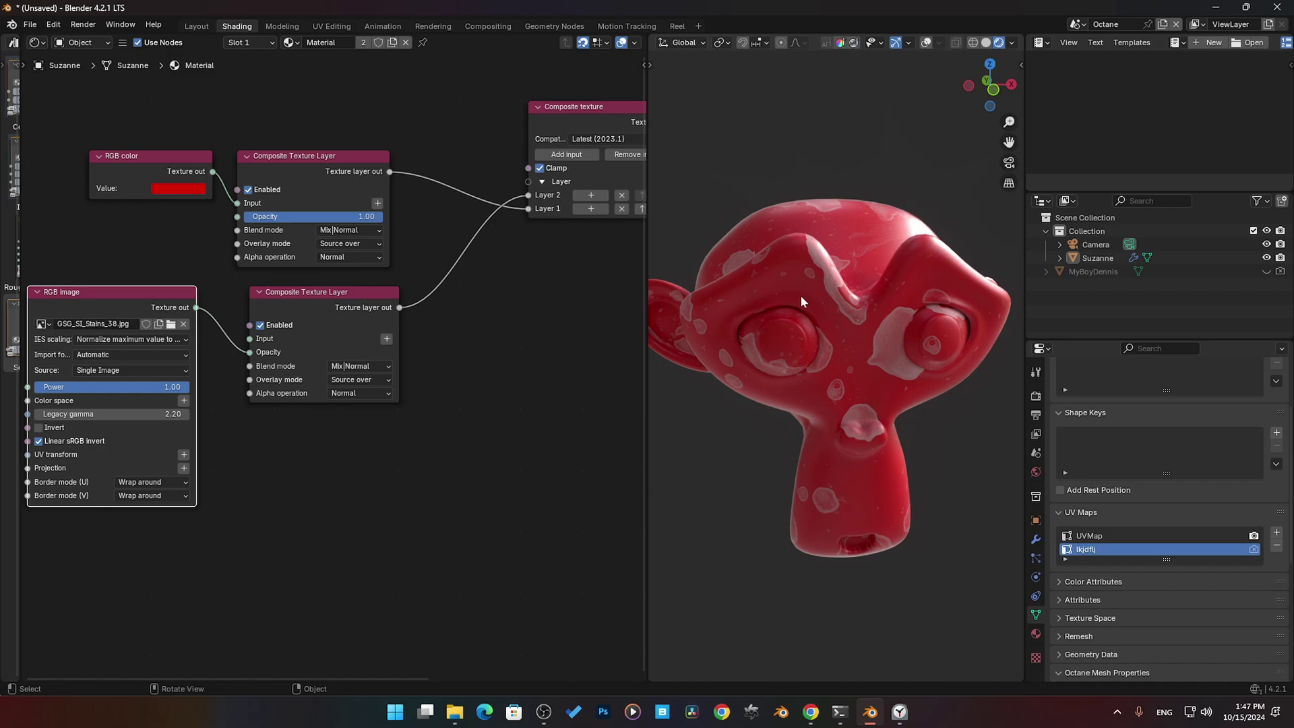
Disconnect the RGB image from the second layer's Opacity and remove Layer 2 from the Composite texture node
{"action": "middle_click_drag", "start_coordinate": [802, 301], "coordinate": [834, 333]}
{"action": "middle_click_drag", "start_coordinate": [280, 383], "coordinate": [300, 382]}
{"action": "left_click", "coordinate": [272, 357]}
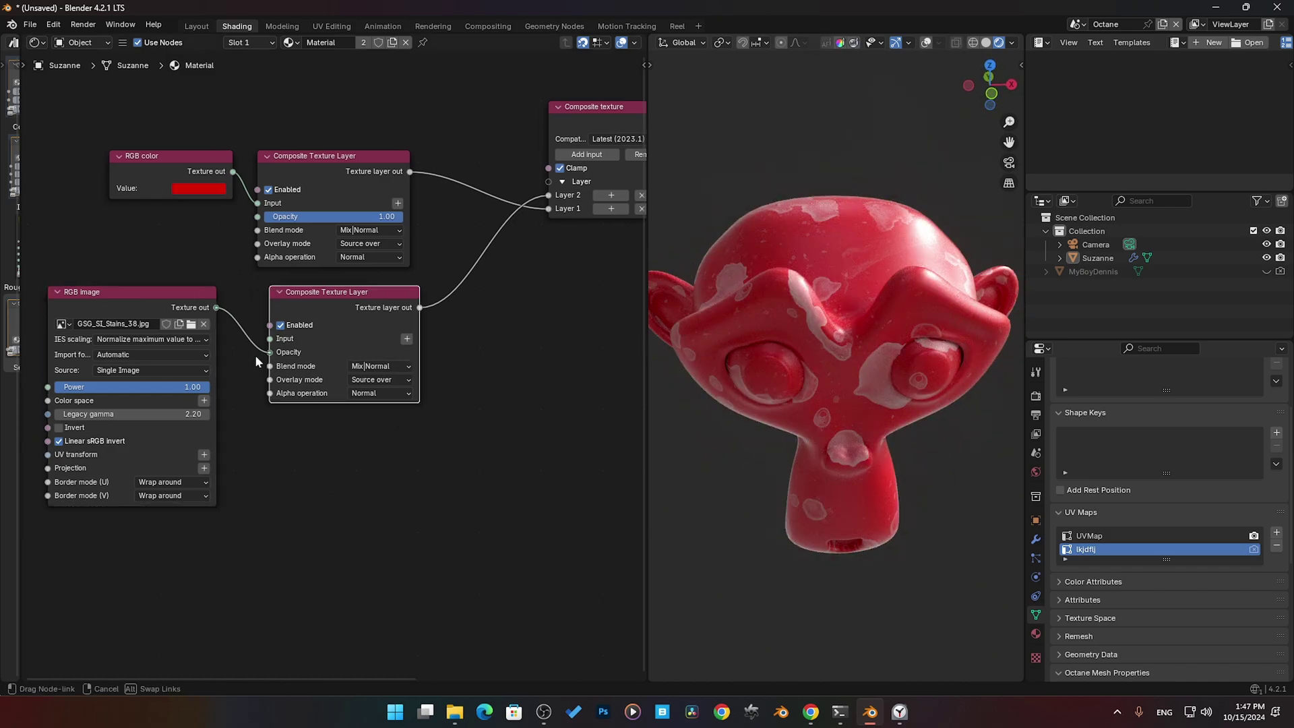
{"action": "left_click_drag", "start_coordinate": [270, 352], "coordinate": [542, 259]}
{"action": "middle_click_drag", "start_coordinate": [542, 259], "coordinate": [468, 270]}
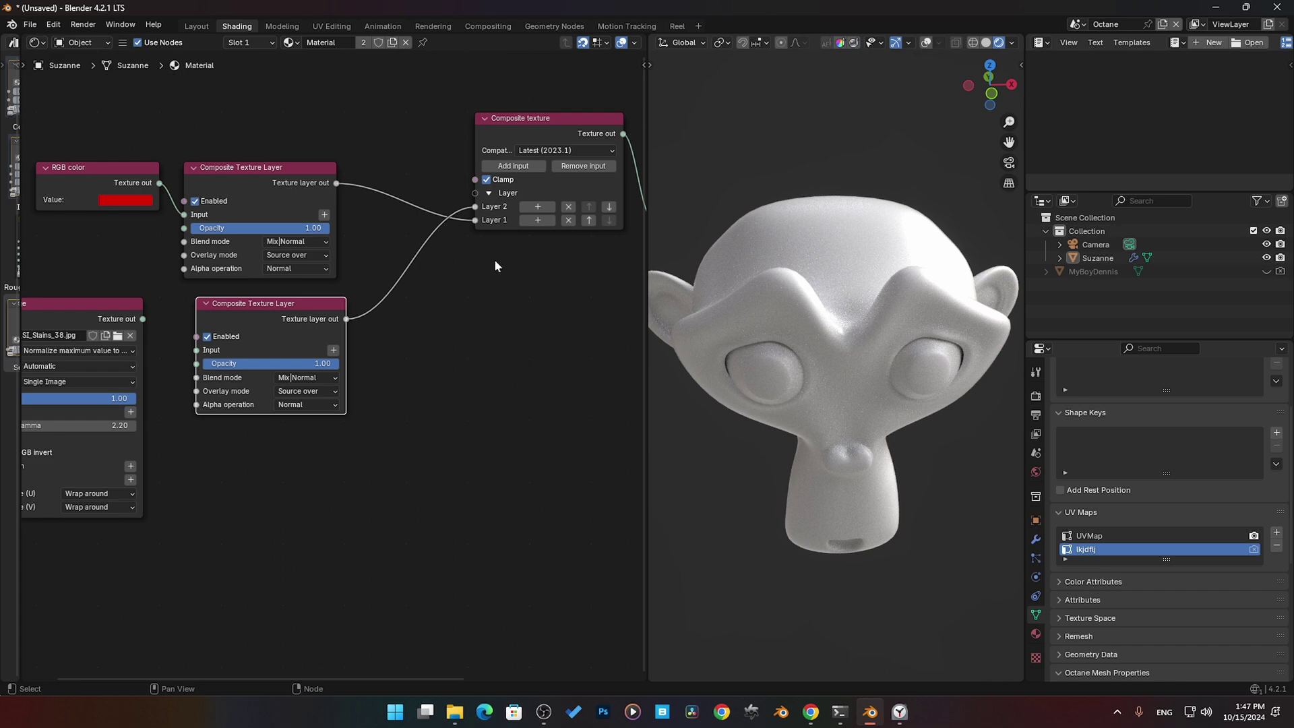
{"action": "left_click", "coordinate": [568, 205]}
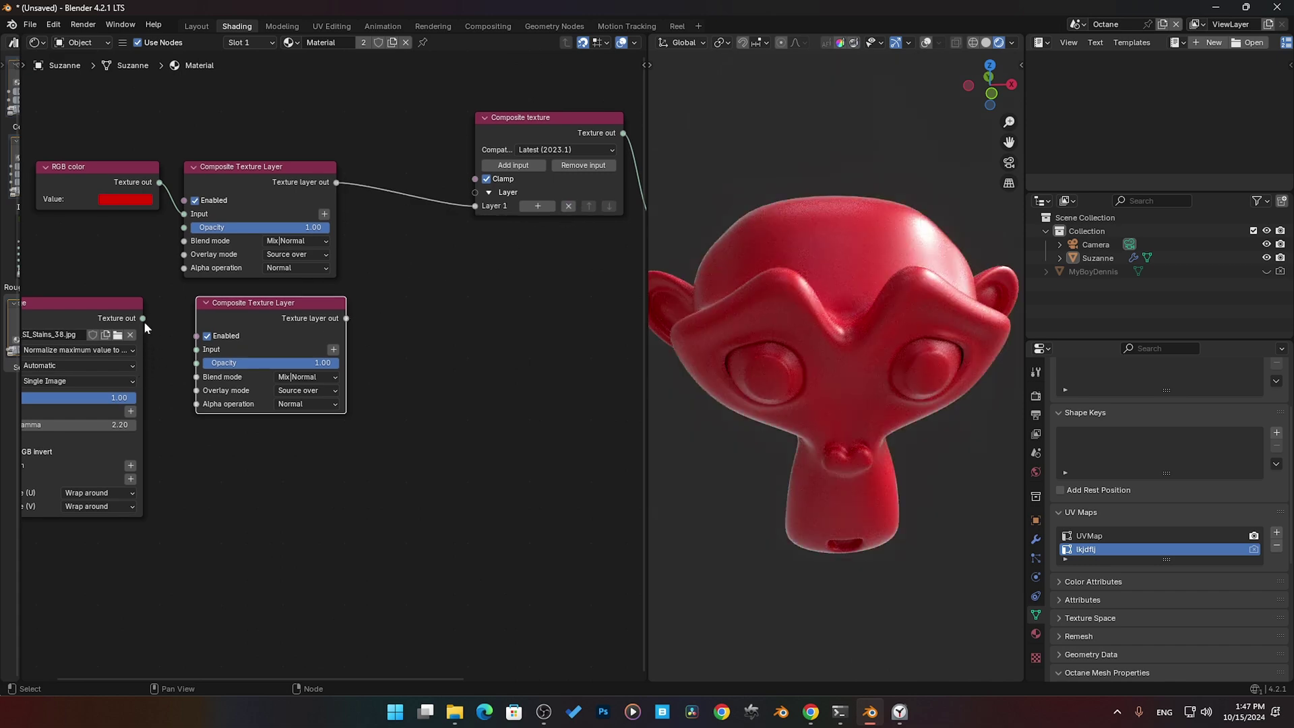
Connect the RGB image's Texture out to the red layer's Opacity and move the image node up beside that layer
{"action": "left_click_drag", "start_coordinate": [144, 323], "coordinate": [147, 289]}
{"action": "left_click_drag", "start_coordinate": [155, 246], "coordinate": [184, 228]}
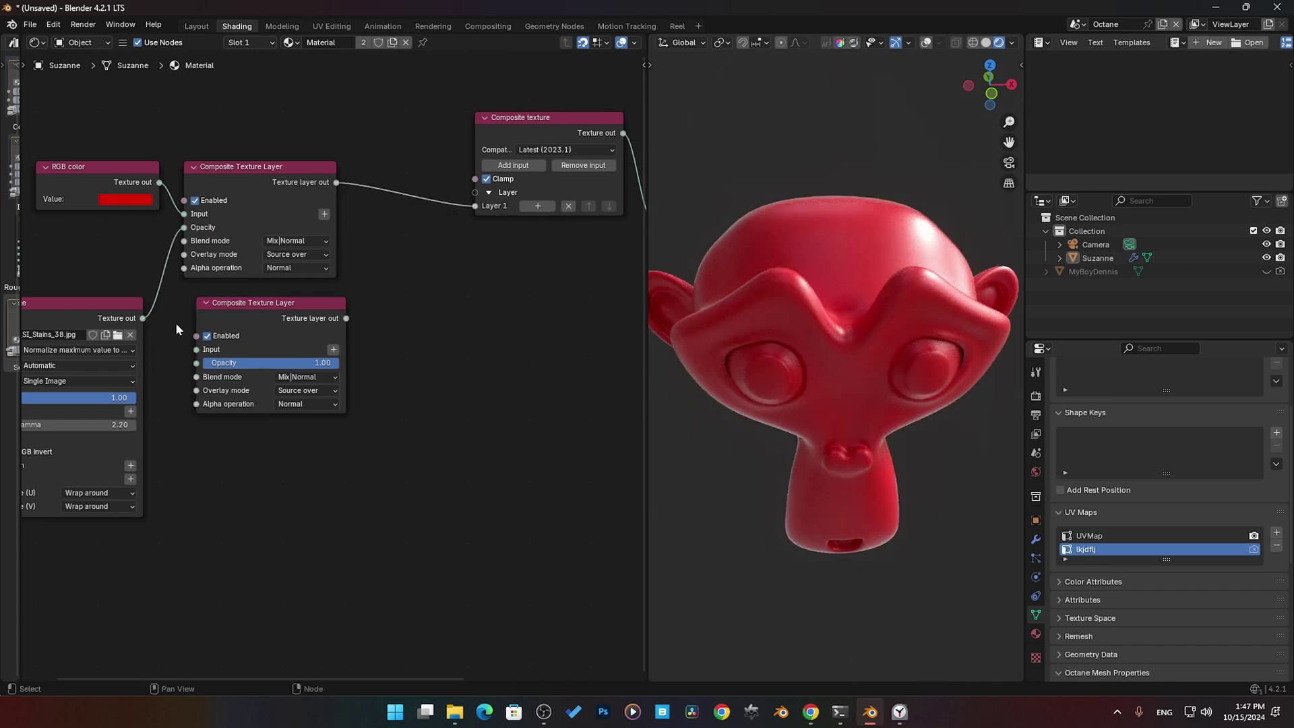
{"action": "middle_click_drag", "start_coordinate": [176, 322], "coordinate": [231, 314]}
{"action": "left_click_drag", "start_coordinate": [129, 310], "coordinate": [137, 230]}
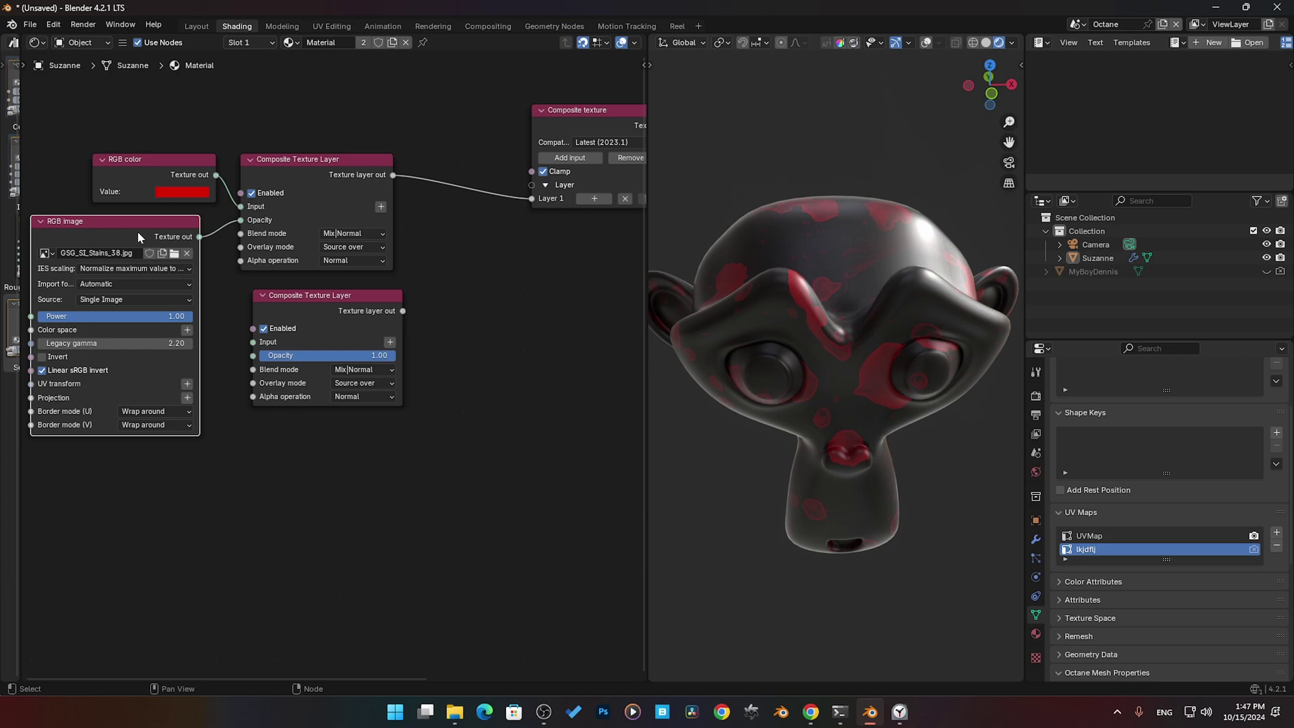
{"action": "middle_click_drag", "start_coordinate": [821, 321], "coordinate": [688, 324]}
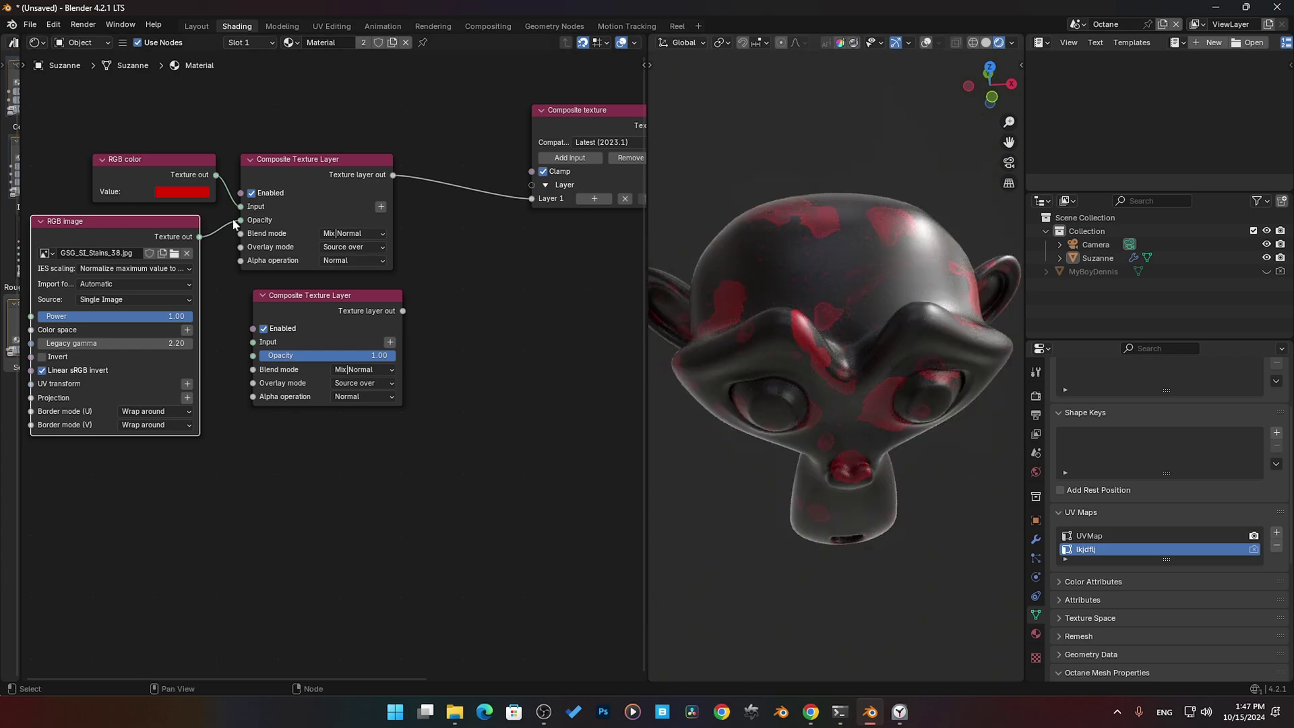
Reroute the RGB image to the second layer's Input and connect that layer to a newly added Layer 2 input on the Composite texture
{"action": "left_click_drag", "start_coordinate": [240, 220], "coordinate": [252, 341]}
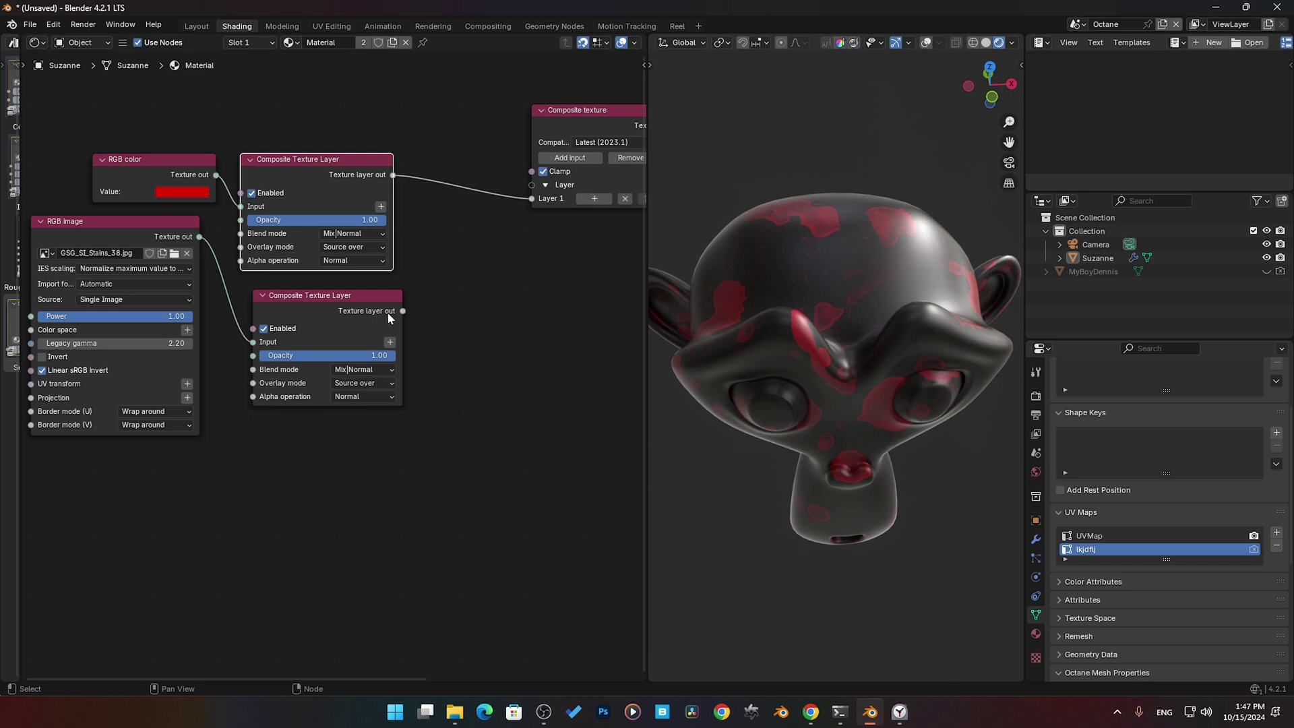
{"action": "left_click_drag", "start_coordinate": [402, 311], "coordinate": [528, 222]}
{"action": "middle_click_drag", "start_coordinate": [572, 236], "coordinate": [520, 251]}
{"action": "left_click", "coordinate": [523, 173]}
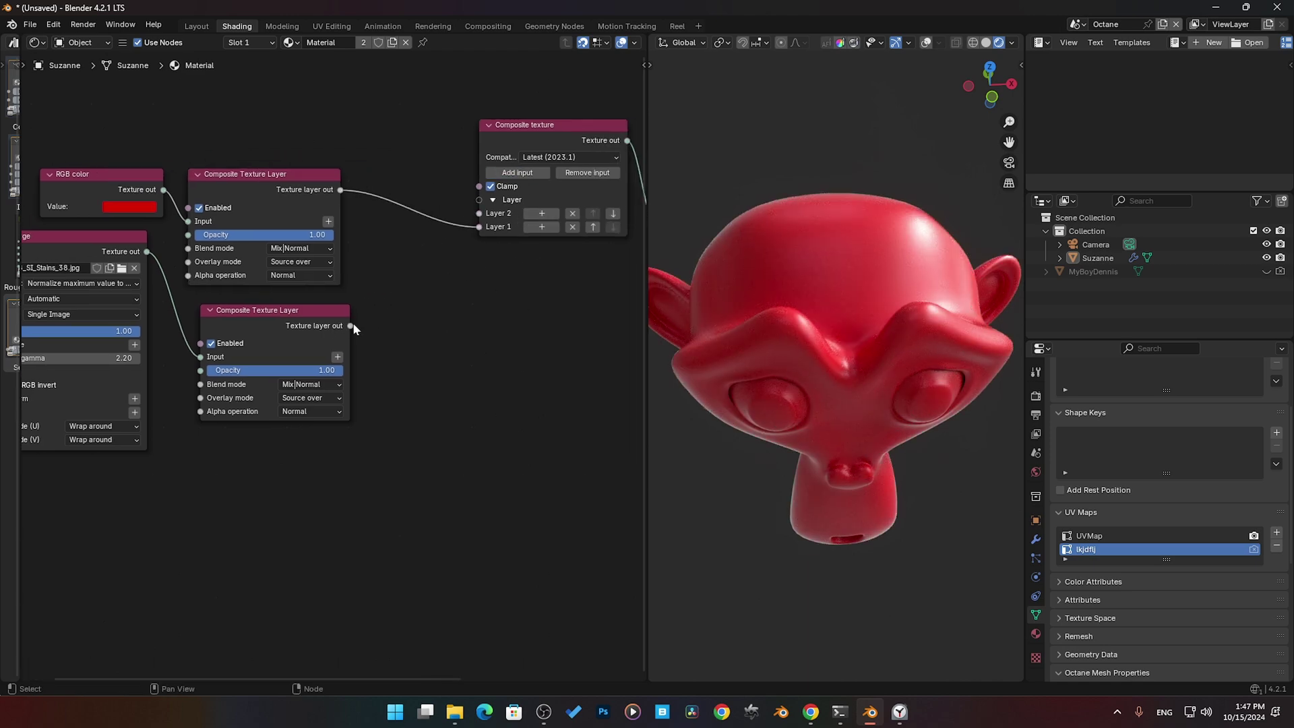
{"action": "left_click_drag", "start_coordinate": [350, 325], "coordinate": [479, 213]}
{"action": "middle_click_drag", "start_coordinate": [171, 305], "coordinate": [227, 238]}
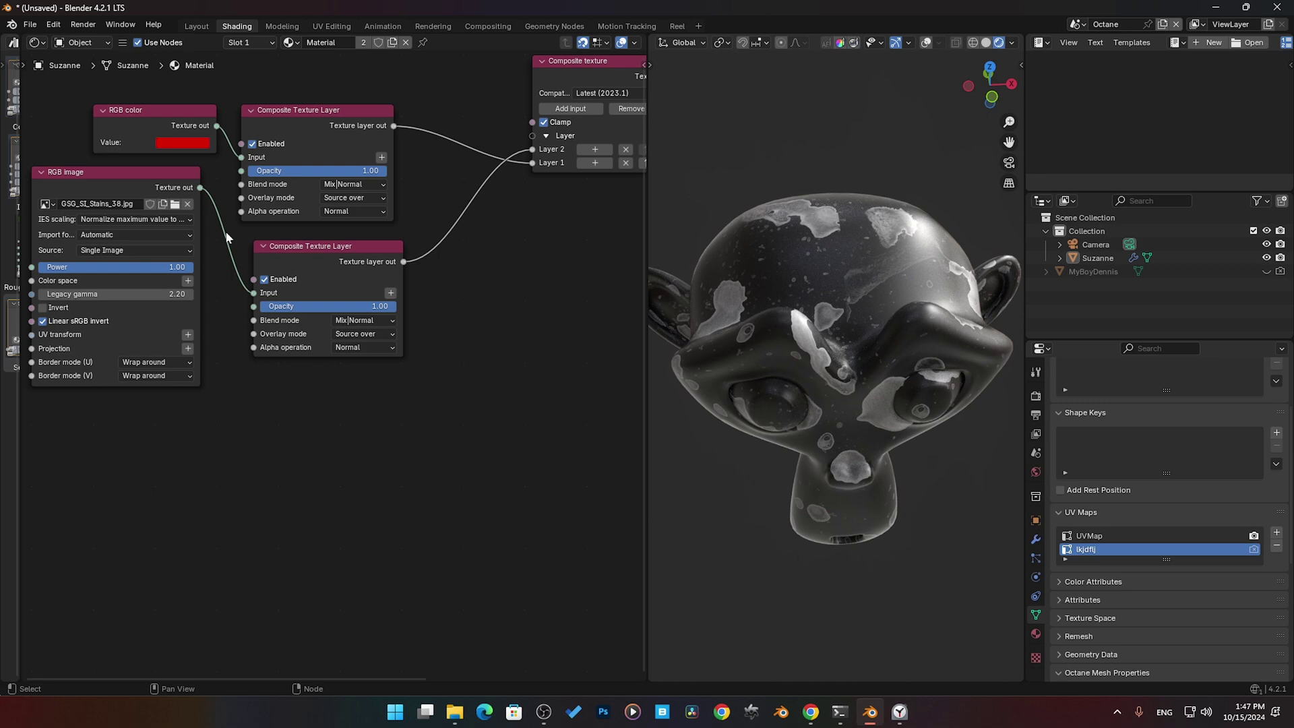
{"action": "left_click_drag", "start_coordinate": [162, 192], "coordinate": [174, 229]}
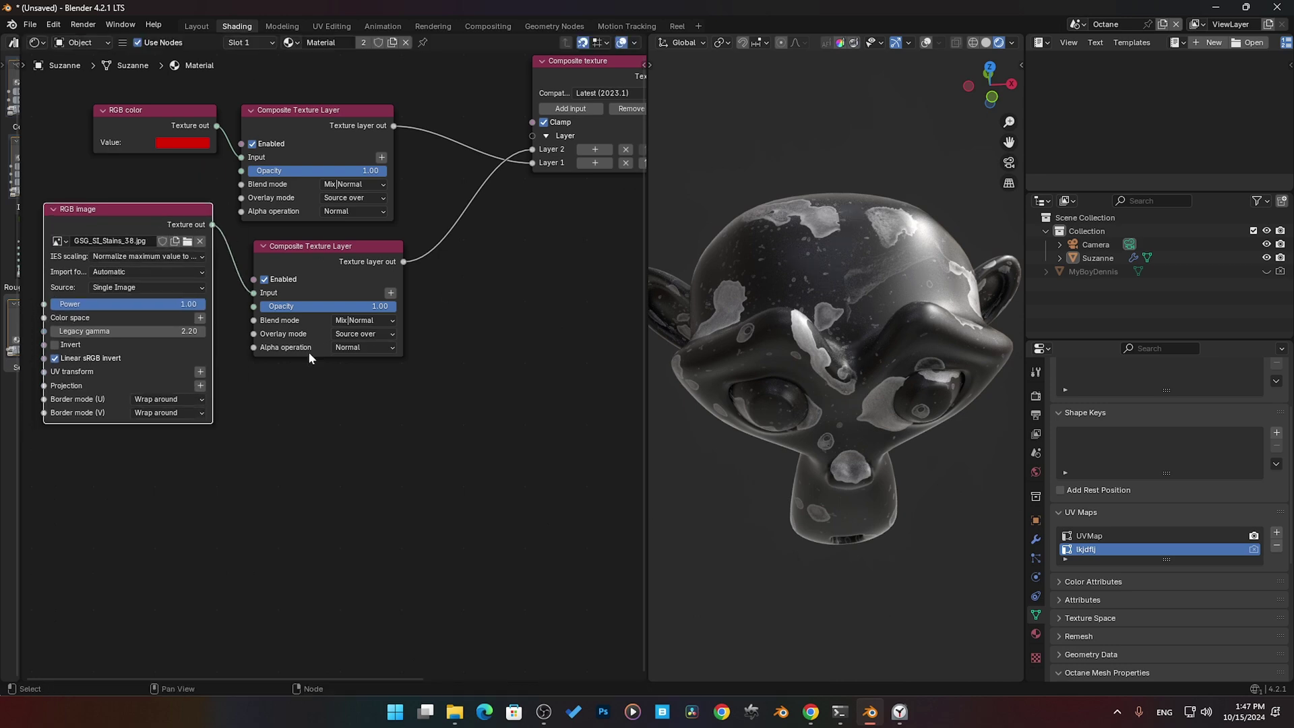
{"action": "middle_click_drag", "start_coordinate": [257, 322], "coordinate": [254, 306]}
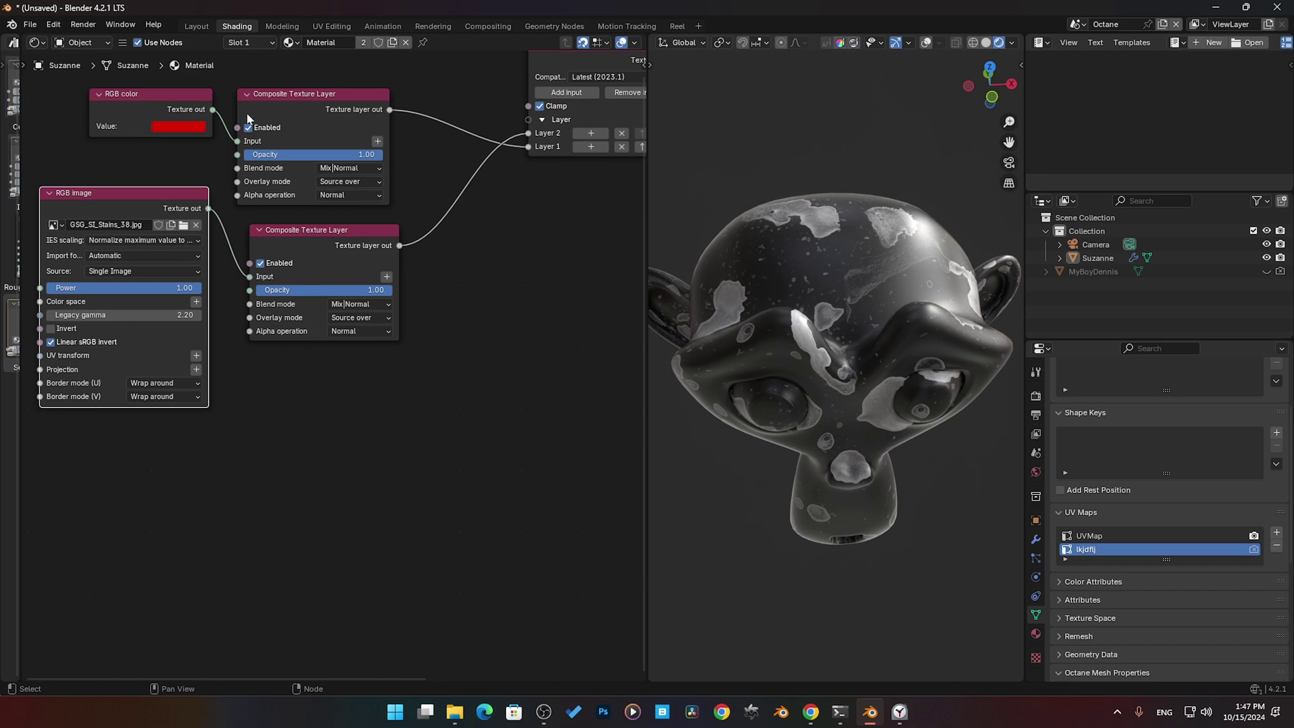
Try blend modes such as Blend|Multiply and Photometric|Color burn on the second layer, and leave it on Blend|Add
{"action": "left_click", "coordinate": [373, 303]}
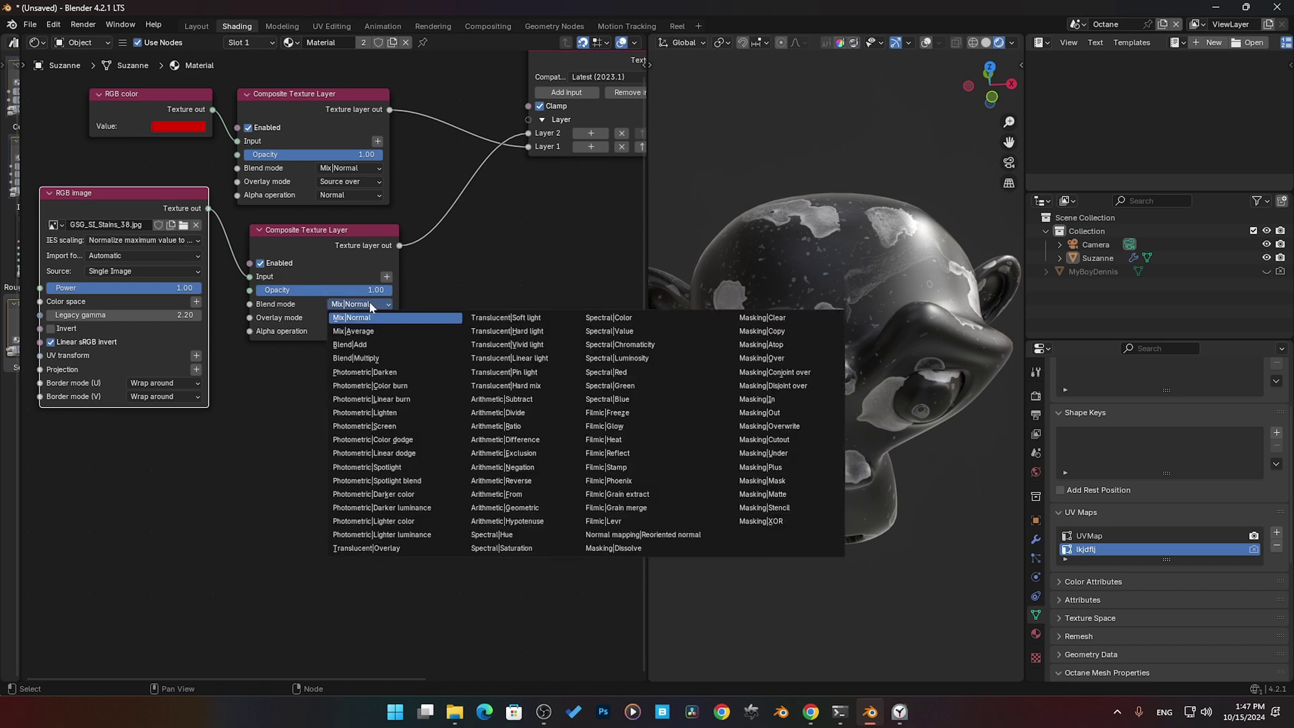
{"action": "left_click", "coordinate": [370, 343]}
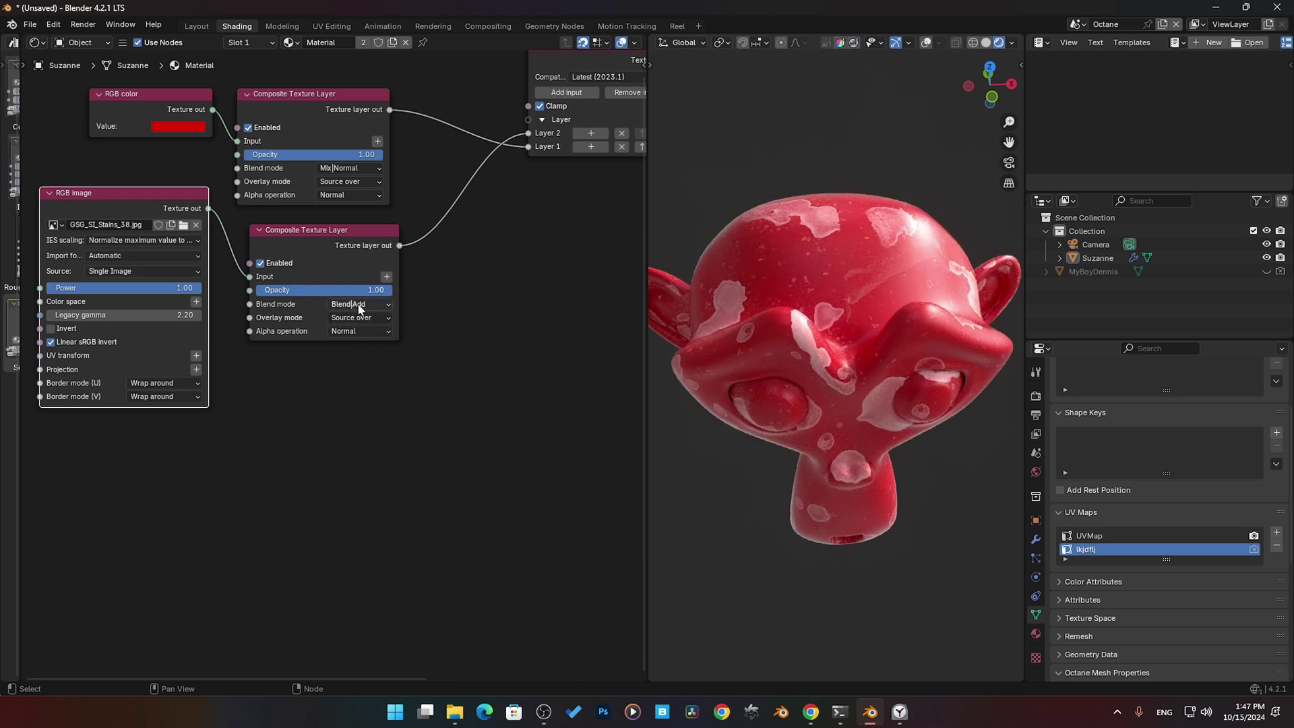
{"action": "left_click", "coordinate": [357, 303]}
{"action": "left_click", "coordinate": [371, 360]}
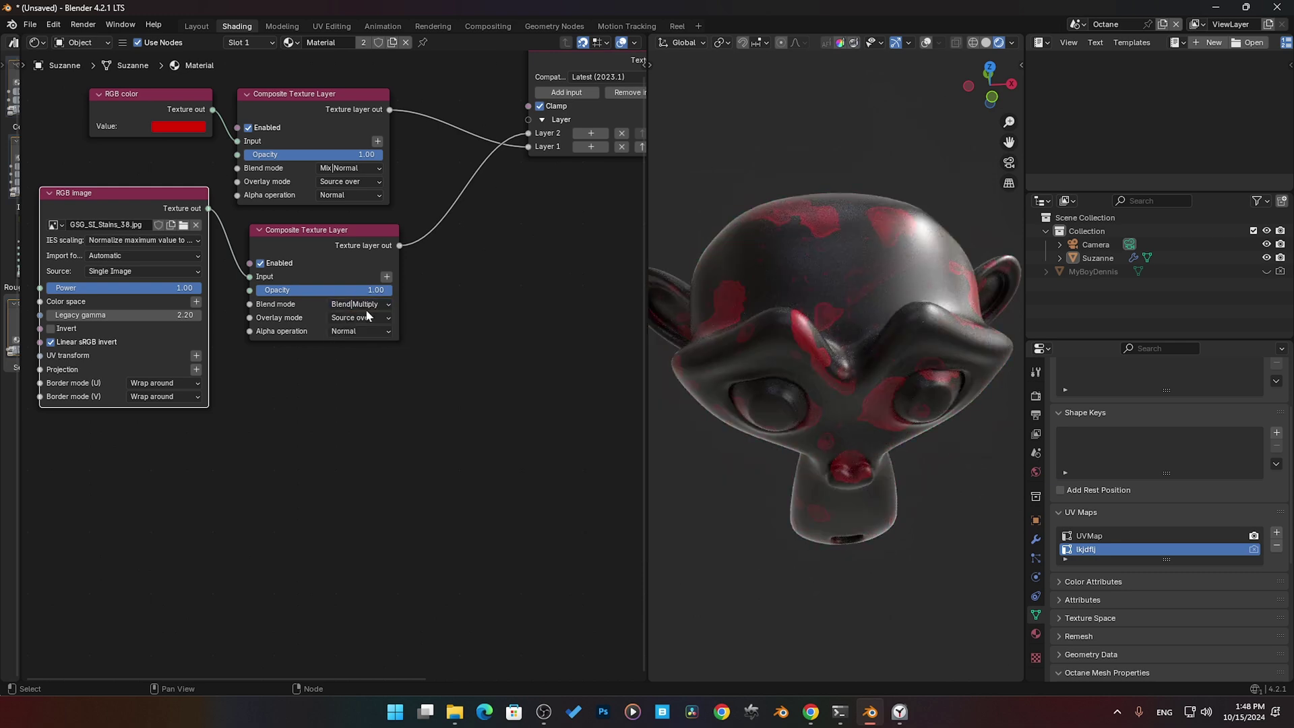
{"action": "left_click", "coordinate": [368, 305]}
{"action": "left_click", "coordinate": [385, 370]}
{"action": "left_click", "coordinate": [368, 305]}
{"action": "left_click", "coordinate": [378, 382]}
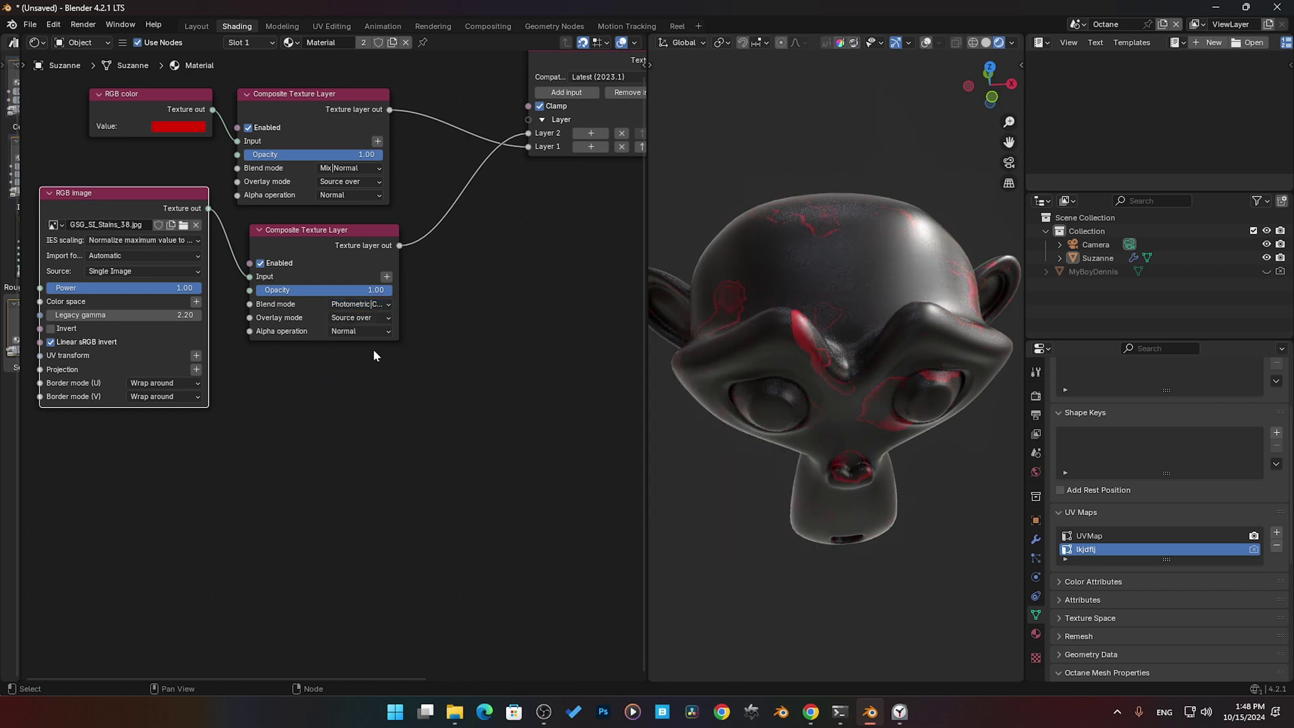
{"action": "left_click", "coordinate": [368, 305]}
{"action": "left_click", "coordinate": [367, 359]}
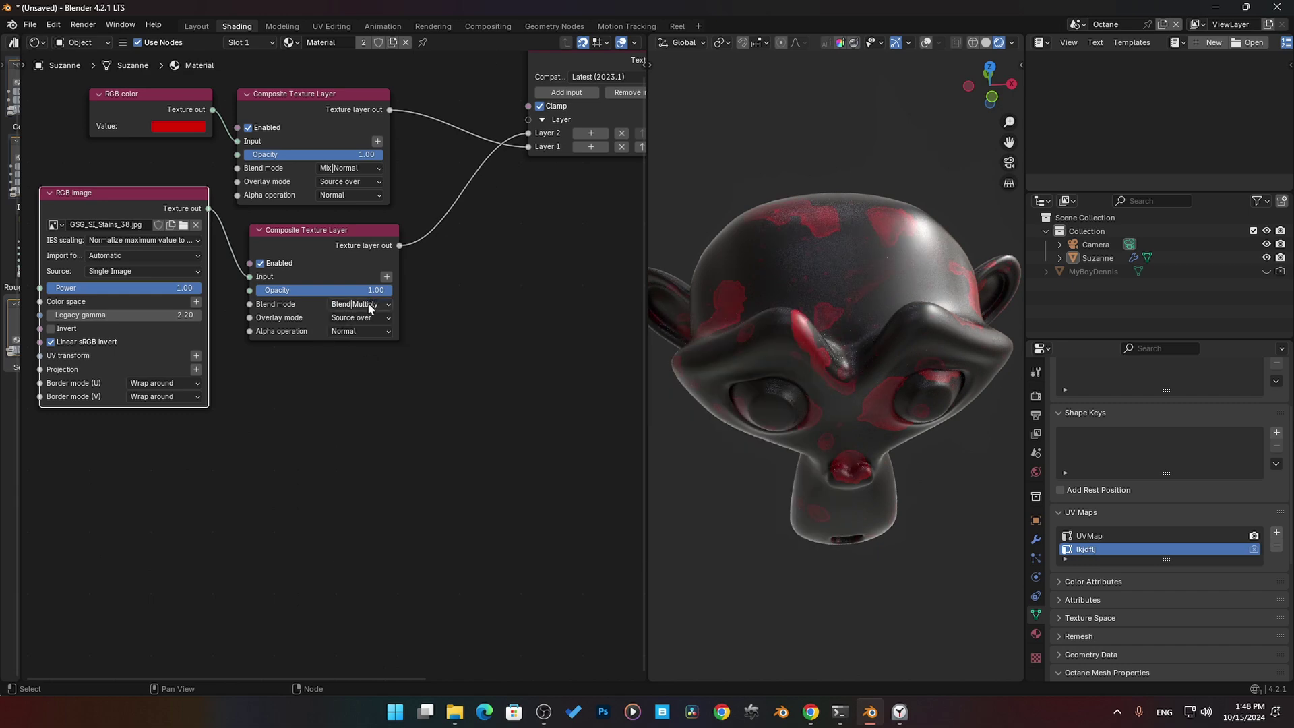
{"action": "left_click", "coordinate": [368, 304]}
{"action": "left_click", "coordinate": [369, 340]}
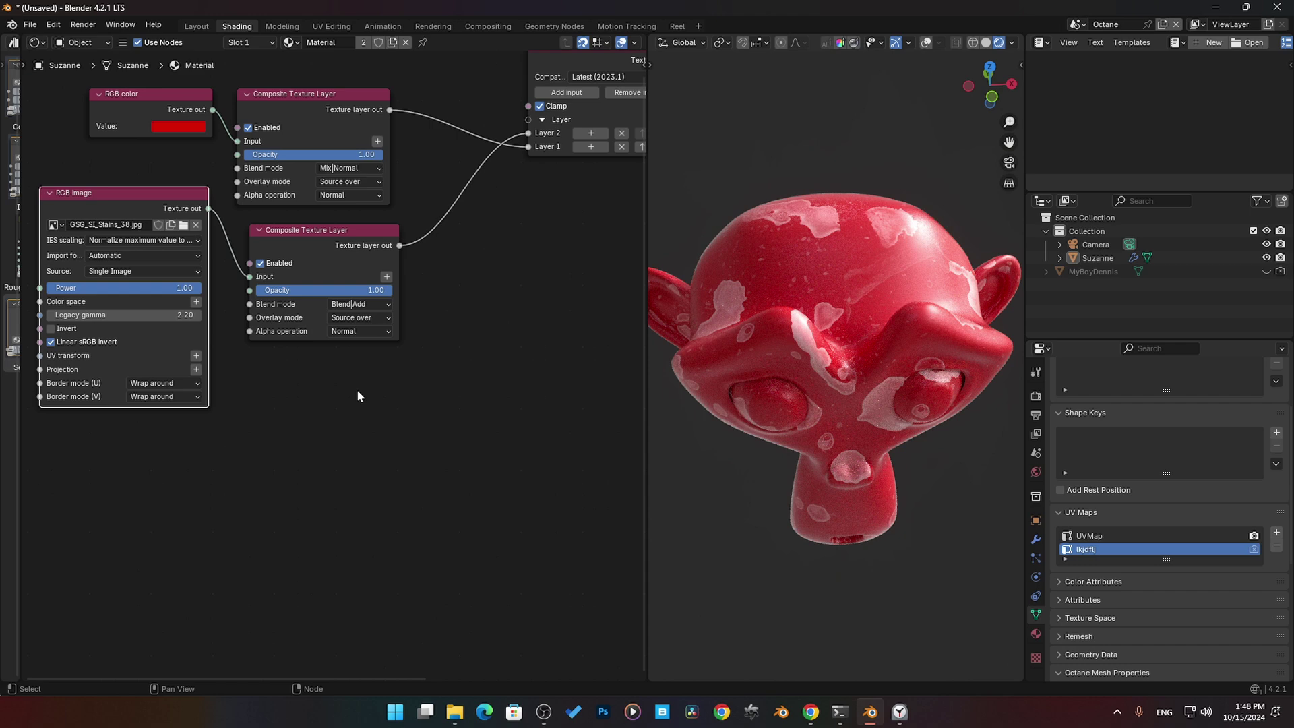
Move the RGB image node lower and reroute its link from the second layer's Input to its Opacity
{"action": "left_click_drag", "start_coordinate": [156, 211], "coordinate": [156, 235]}
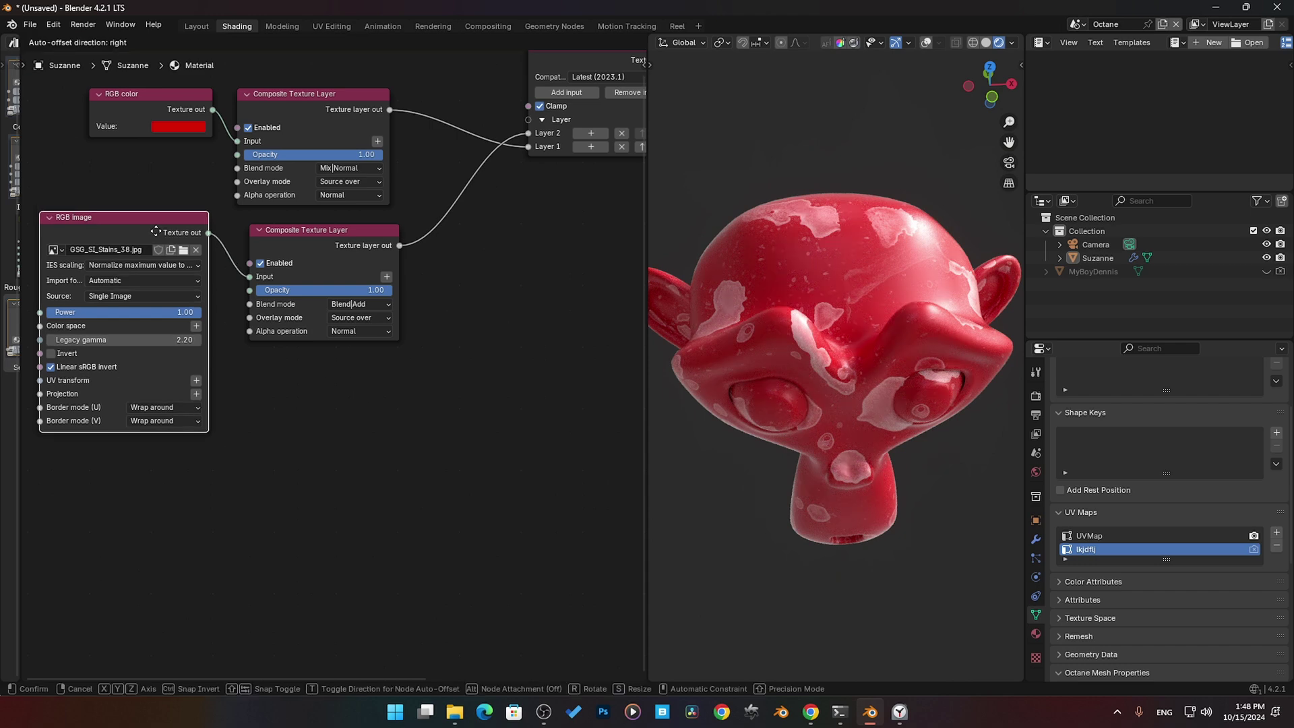
{"action": "middle_click_drag", "start_coordinate": [338, 437], "coordinate": [384, 404]}
{"action": "left_click_drag", "start_coordinate": [160, 188], "coordinate": [160, 262]}
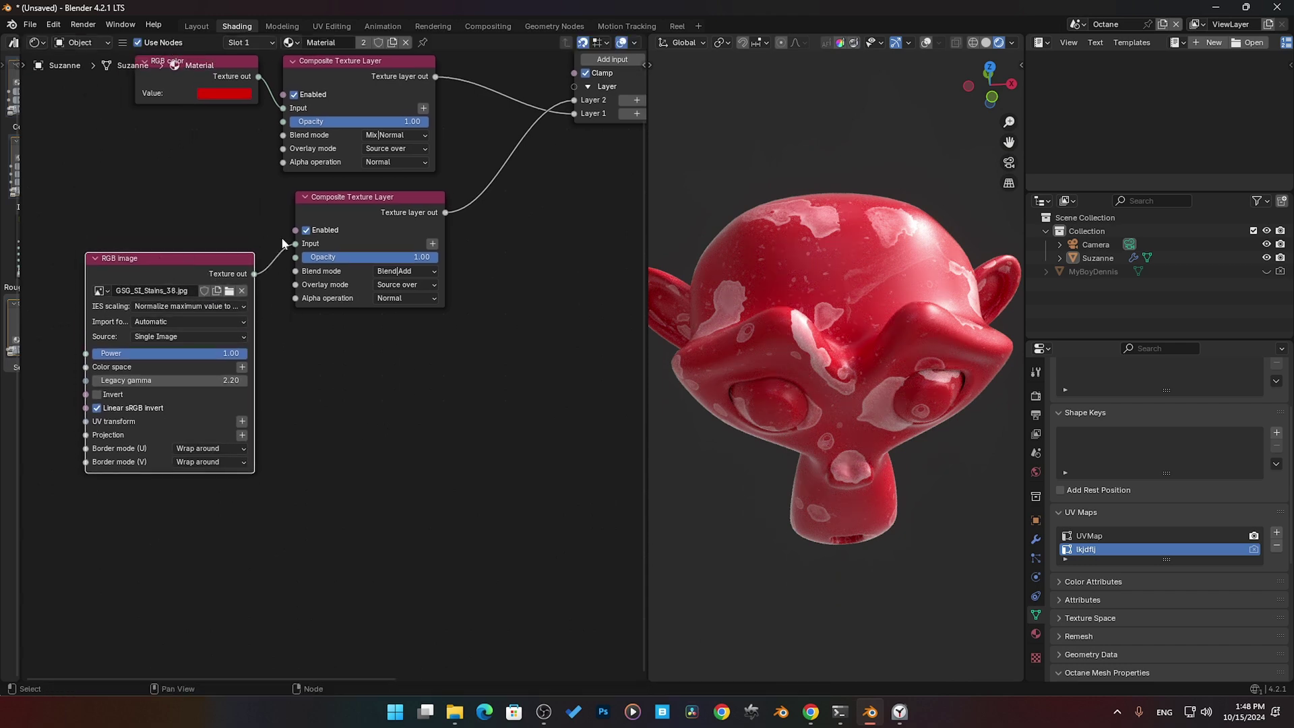
{"action": "mouse_move", "coordinate": [295, 244]}
{"action": "left_mouse_down"}
{"action": "mouse_move", "coordinate": [281, 246]}
{"action": "mouse_move", "coordinate": [295, 257]}
{"action": "left_mouse_up"}
{"action": "middle_click_drag", "start_coordinate": [243, 198], "coordinate": [262, 265]}
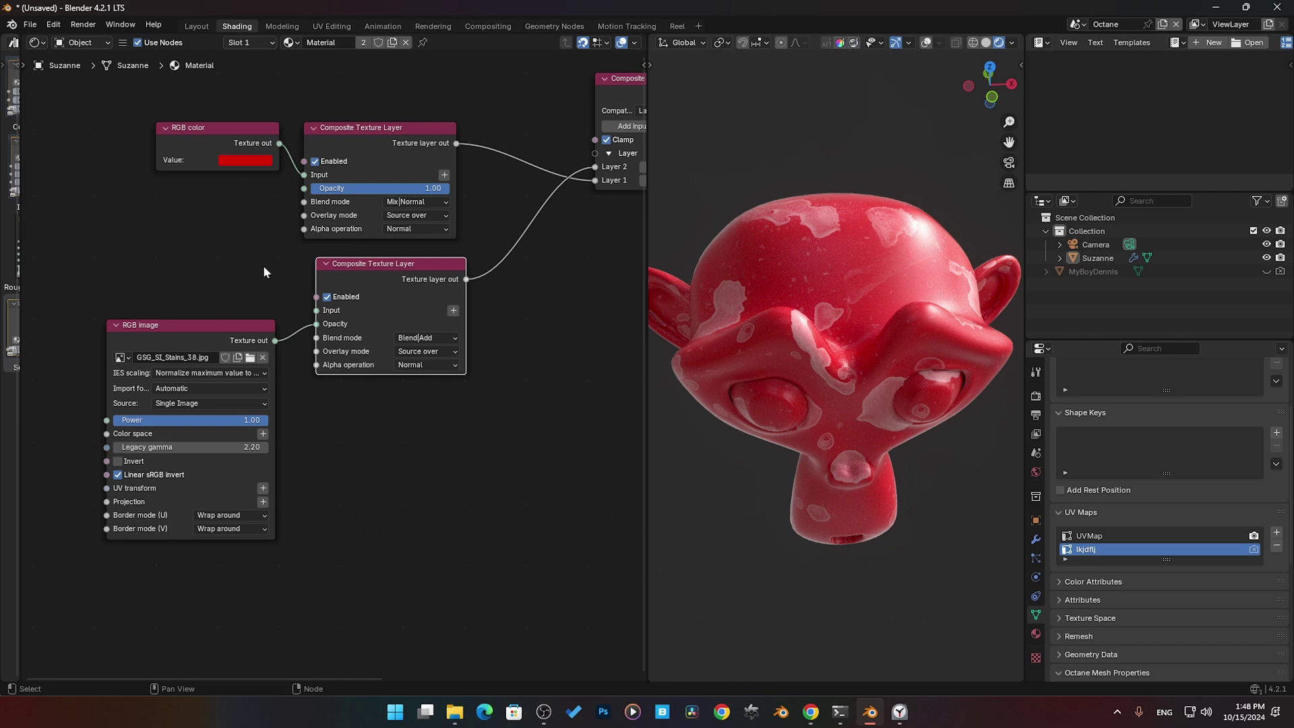
Duplicate the RGB color node, connect the copy to the second layer's Input and set its color to bright green
{"action": "left_click", "coordinate": [209, 148]}
{"action": "left_click_drag", "start_coordinate": [209, 148], "coordinate": [316, 310]}
{"action": "left_click", "coordinate": [225, 295]}
{"action": "left_click", "coordinate": [191, 149]}
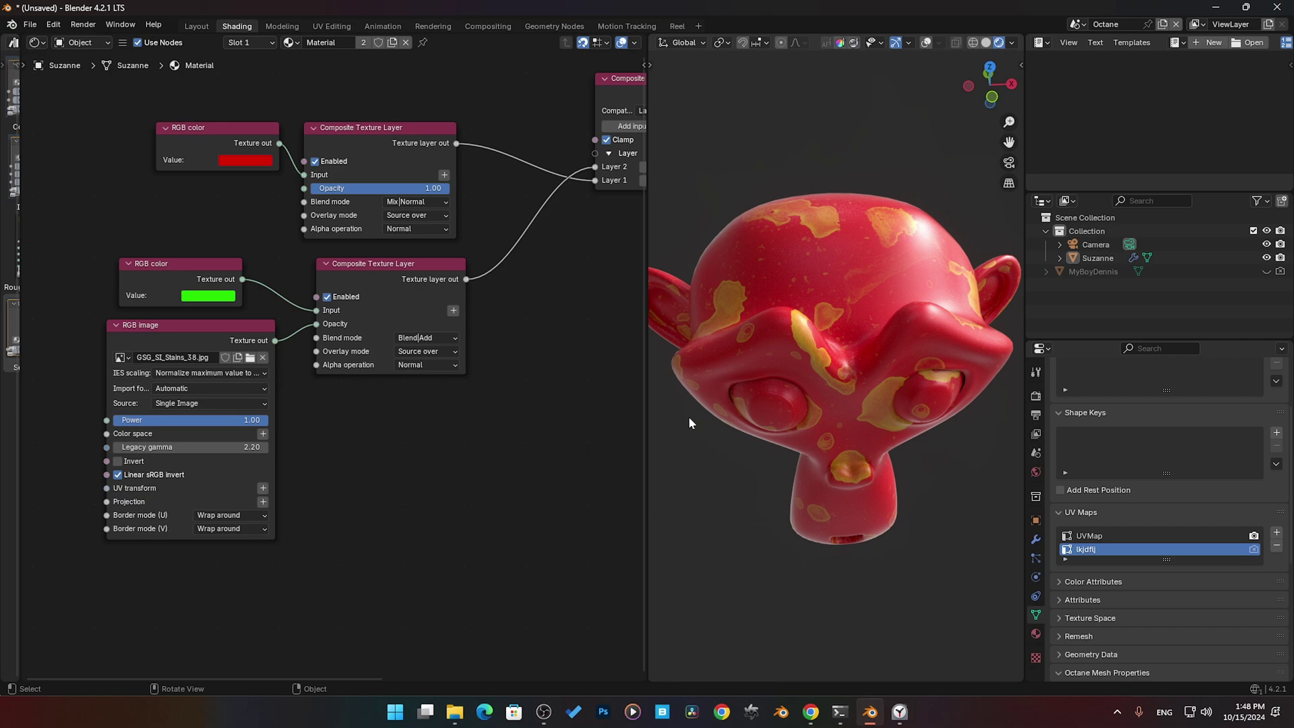
{"action": "middle_click_drag", "start_coordinate": [358, 436], "coordinate": [333, 400]}
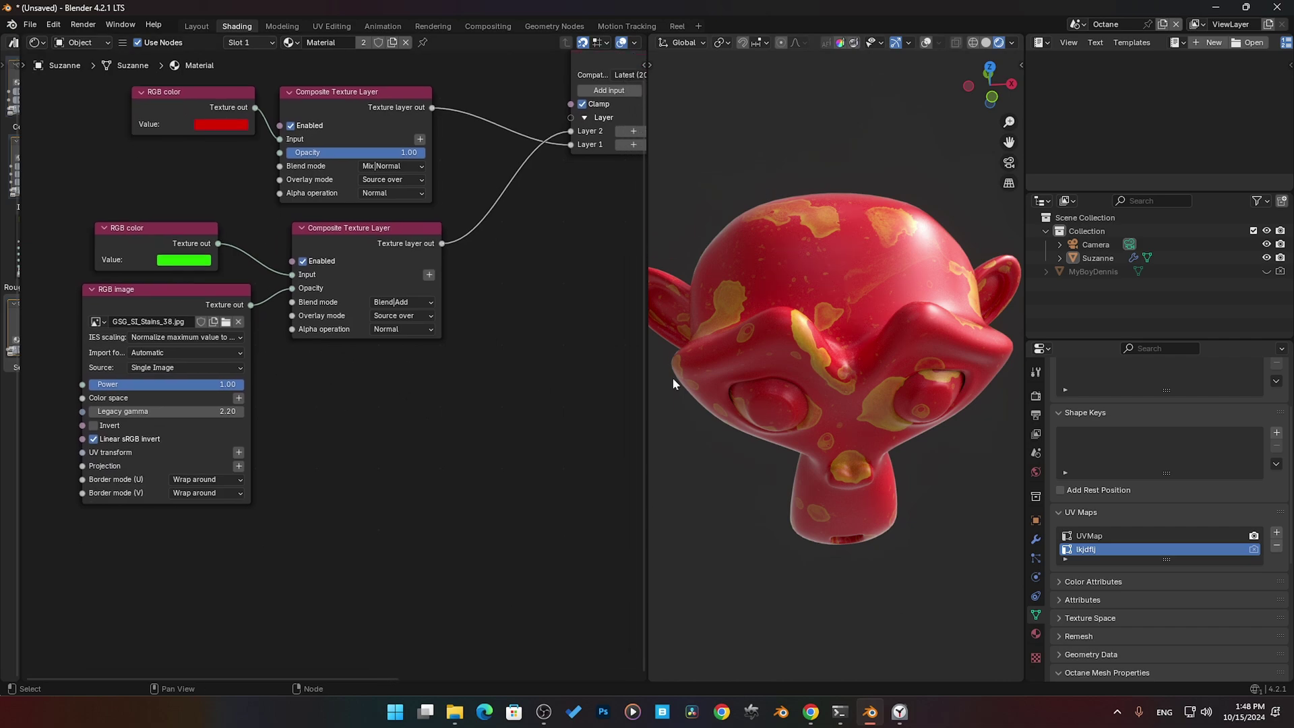
{"action": "middle_click_drag", "start_coordinate": [886, 400], "coordinate": [870, 360]}
{"action": "middle_click_drag", "start_coordinate": [568, 291], "coordinate": [531, 313]}
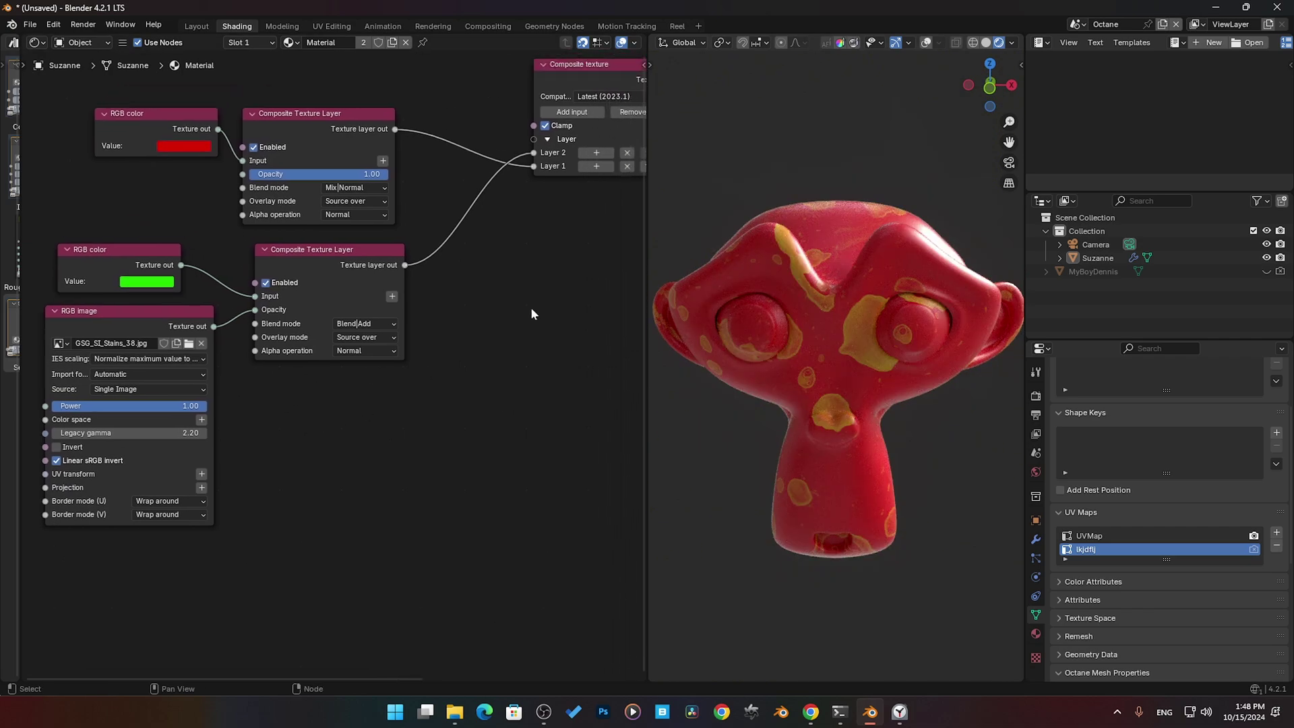
Add a third input to the Composite texture, create a Composite Texture Layer for Layer 3 and place it below the other nodes
{"action": "left_click", "coordinate": [572, 112]}
{"action": "left_click", "coordinate": [596, 153]}
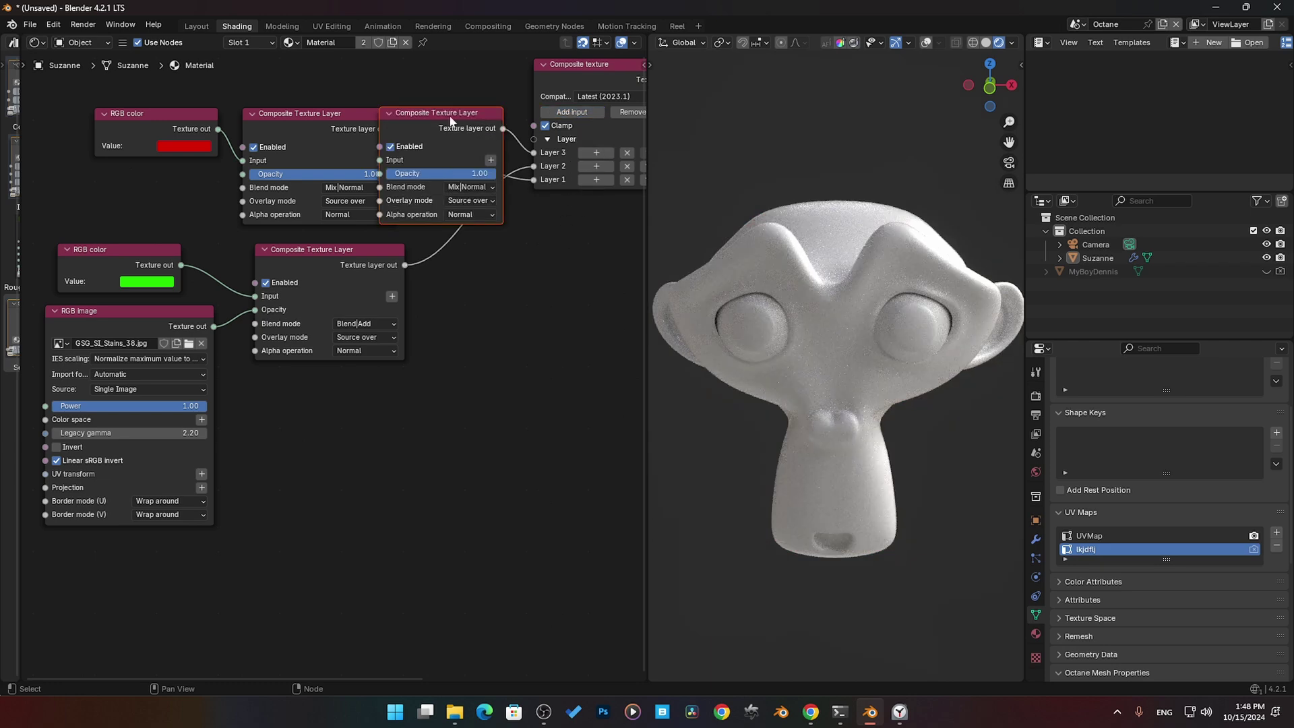
{"action": "left_click", "coordinate": [331, 605]}
{"action": "middle_click_drag", "start_coordinate": [360, 513], "coordinate": [462, 260]}
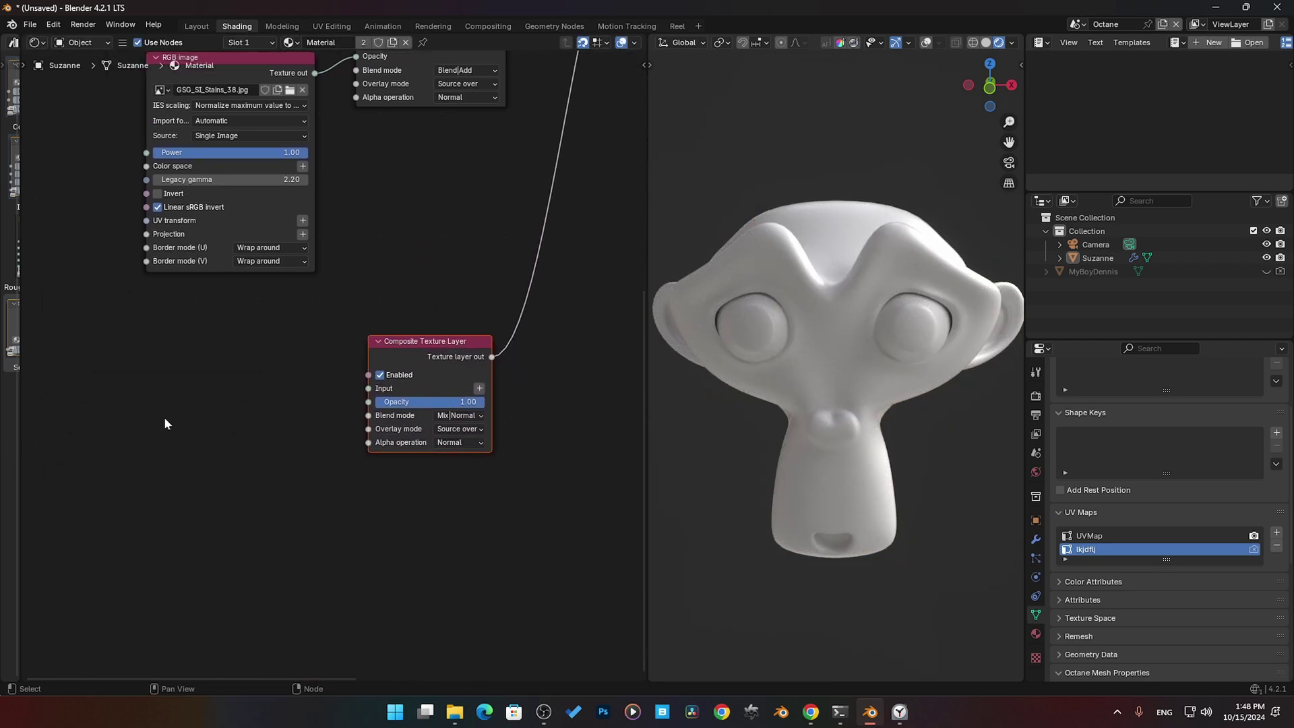
Add a procedural Noise texture node and connect its Texture out to the third layer's Input
{"action": "left_click", "coordinate": [167, 418]}
{"action": "key", "text": "shift+a"}
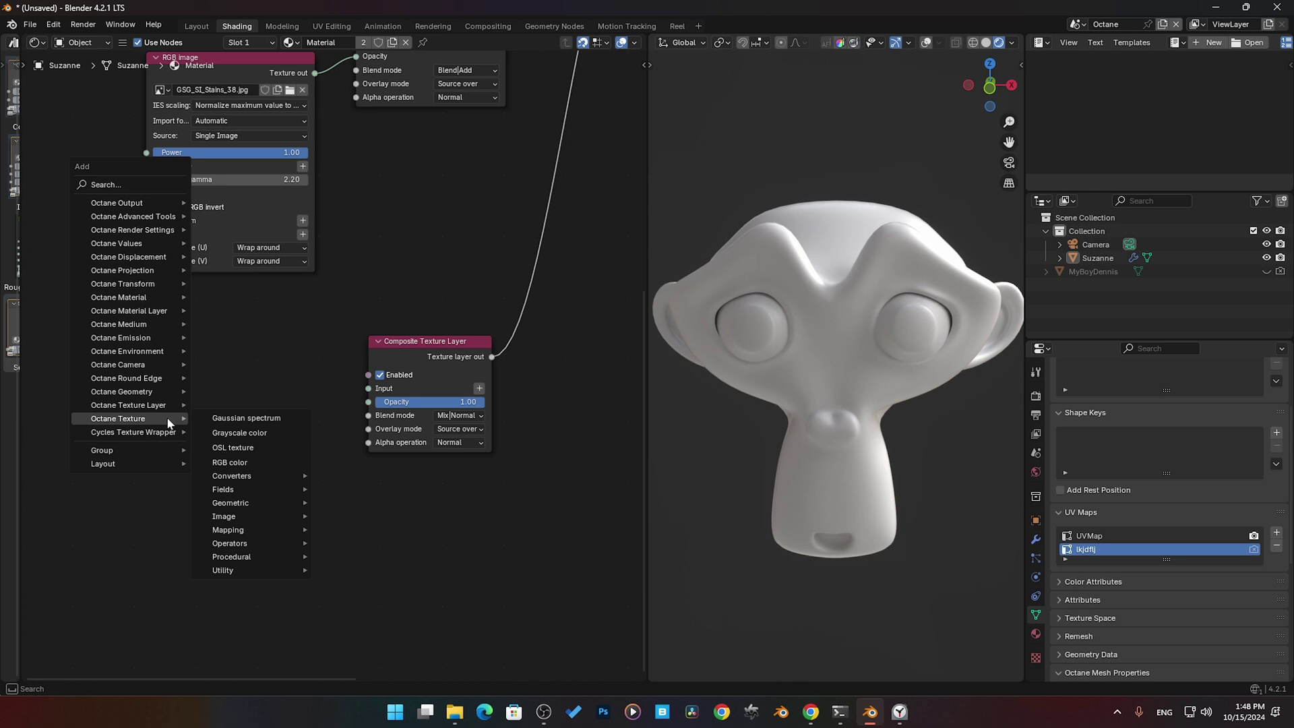
{"action": "mouse_move", "coordinate": [286, 552]}
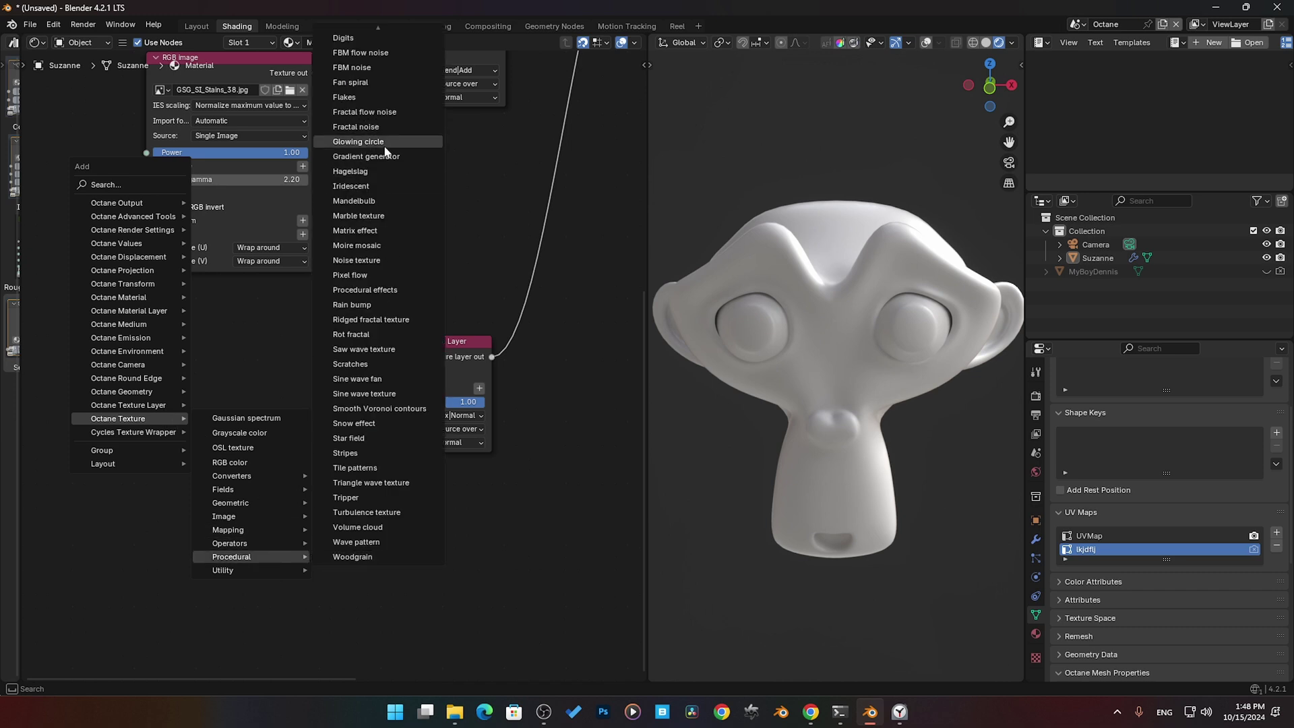
{"action": "left_click", "coordinate": [387, 260]}
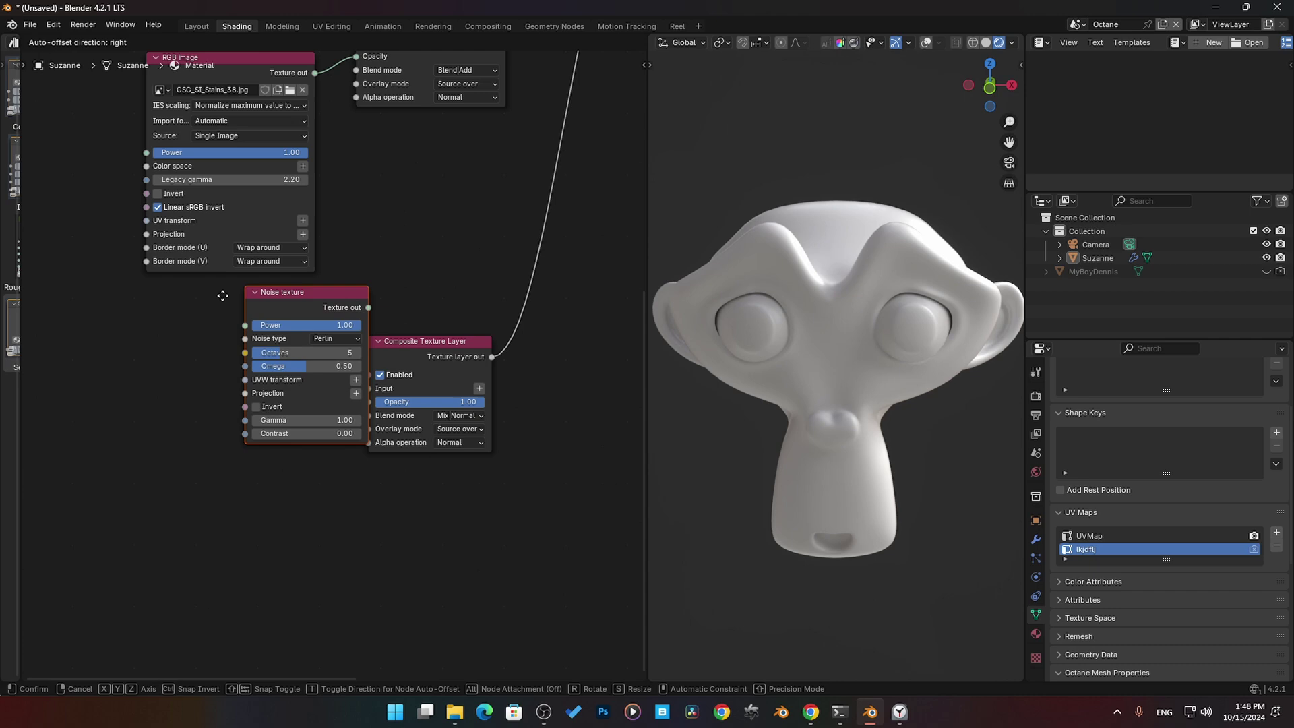
{"action": "left_click", "coordinate": [262, 337]}
{"action": "left_click_drag", "start_coordinate": [282, 332], "coordinate": [368, 389]}
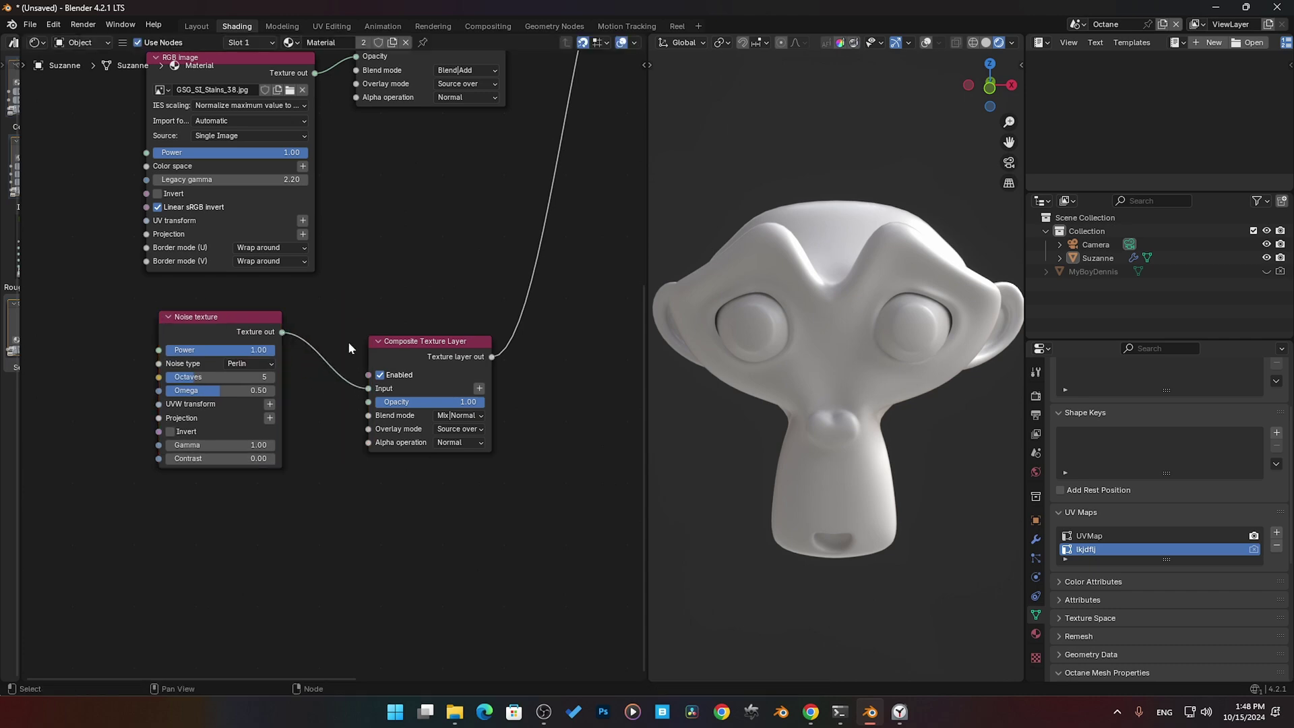
{"action": "middle_click_drag", "start_coordinate": [357, 294], "coordinate": [324, 339]}
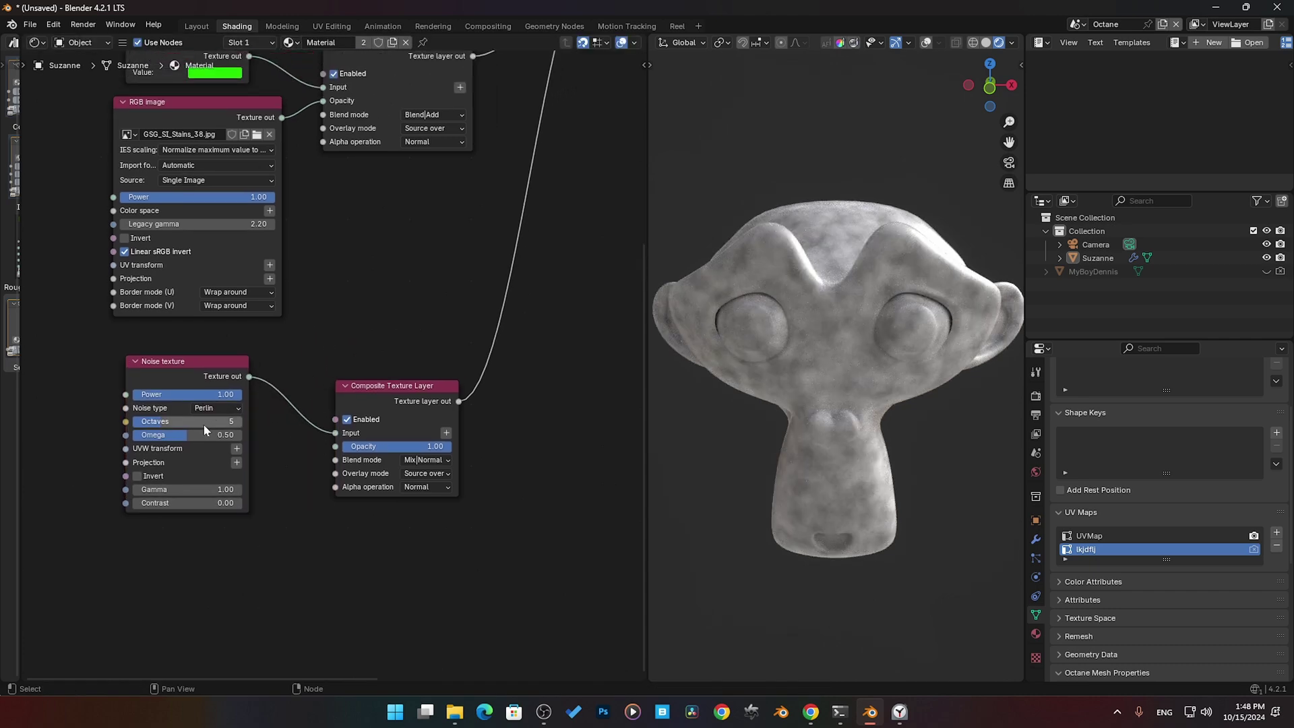
Set the Noise texture's Contrast to 50, Gamma to 1.13 and Omega to 0.69
{"action": "left_click", "coordinate": [195, 502]}
{"action": "type", "text": "50"}
{"action": "key", "text": "Return"}
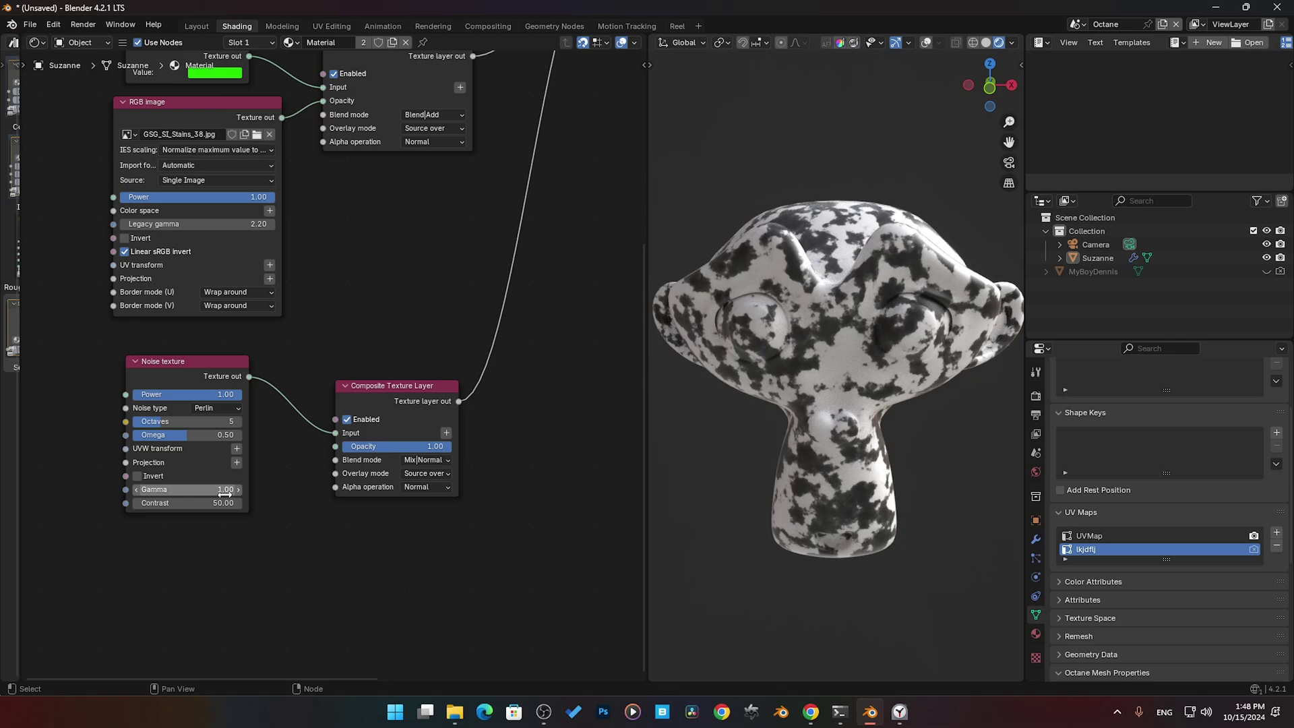
{"action": "left_click_drag", "start_coordinate": [224, 494], "coordinate": [238, 494]}
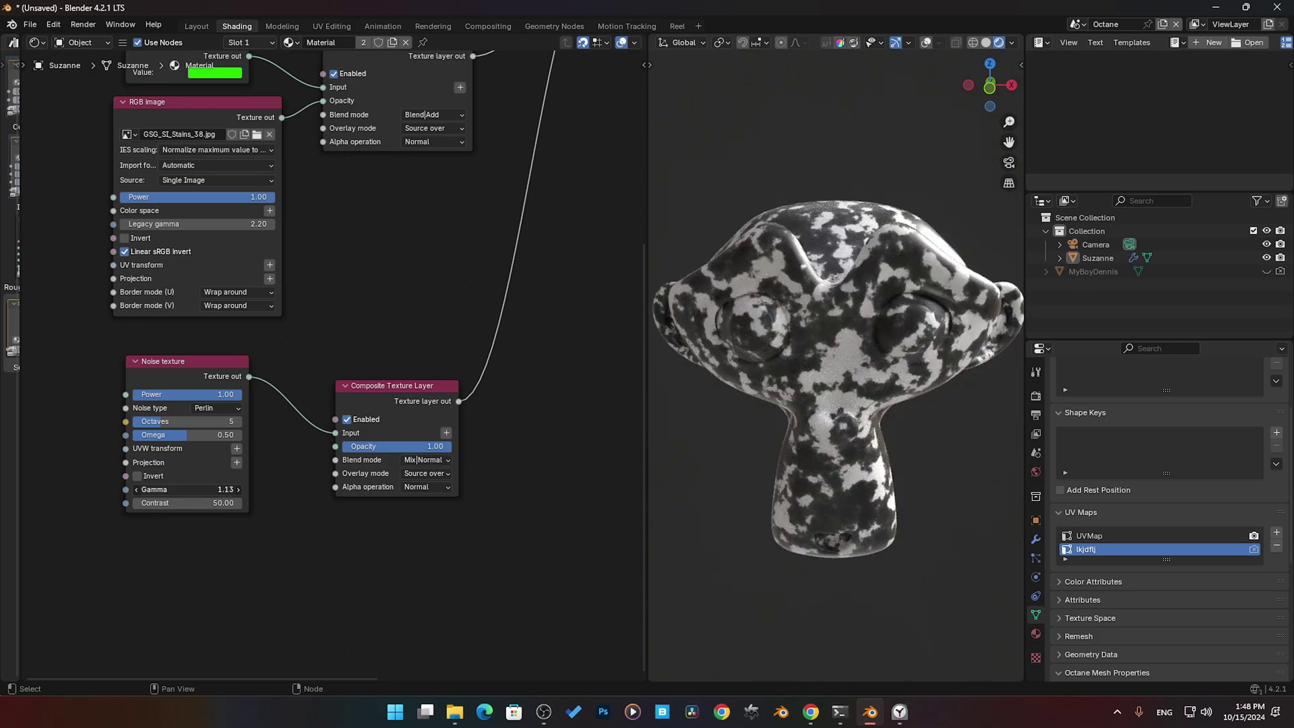
{"action": "left_click_drag", "start_coordinate": [194, 435], "coordinate": [208, 435]}
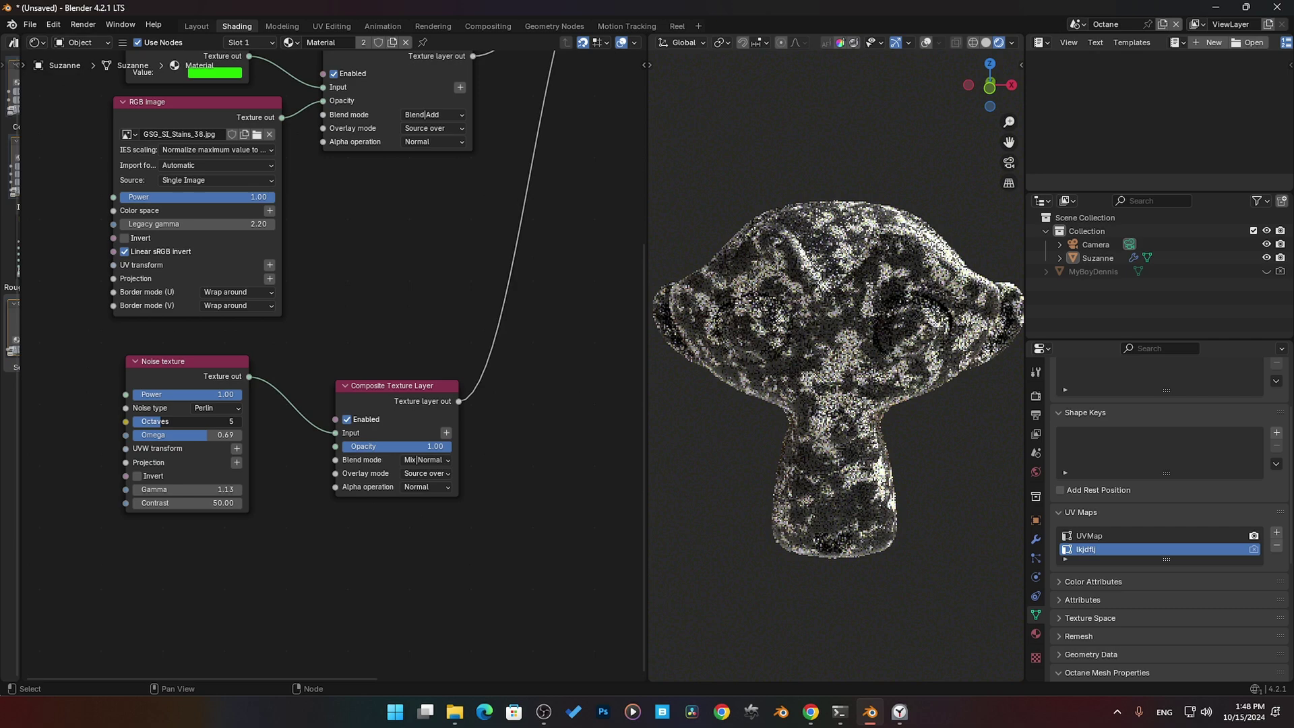
Set the Noise texture's type to Voronoi and add a 3D transformation with scale 0.990 to its UVW transform
{"action": "left_click", "coordinate": [210, 409]}
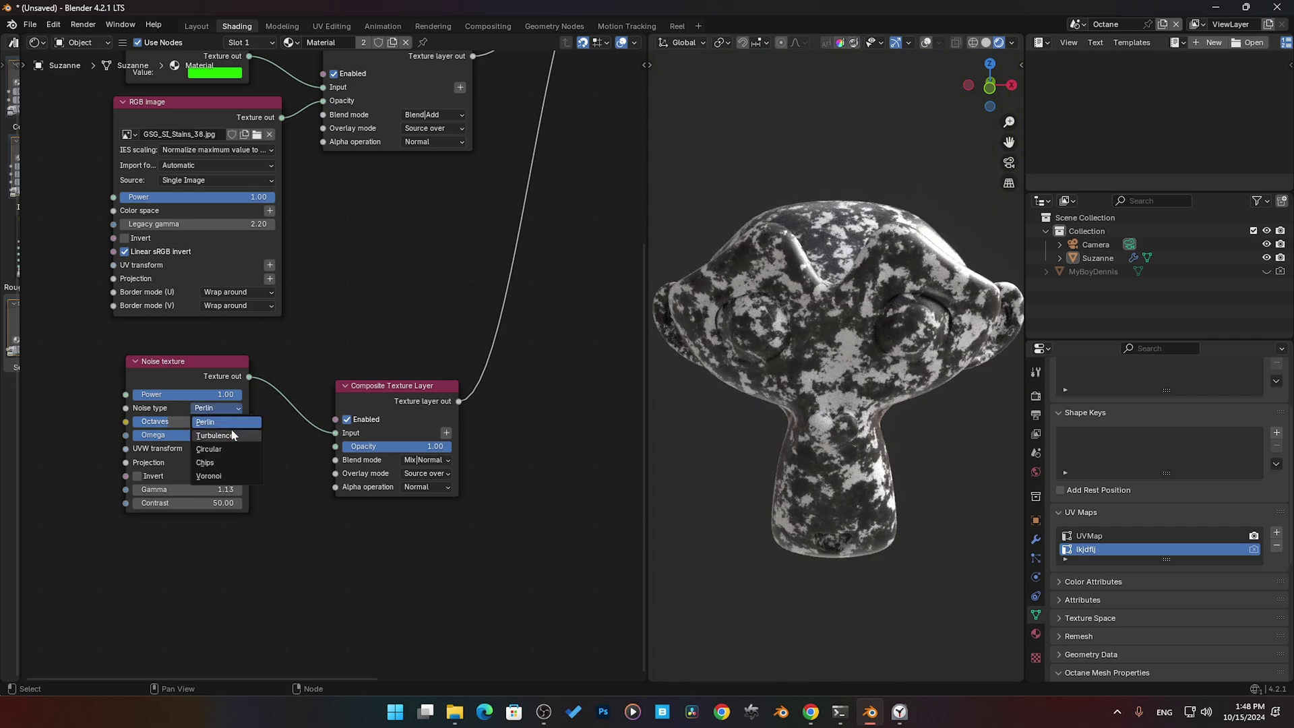
{"action": "left_click", "coordinate": [228, 477]}
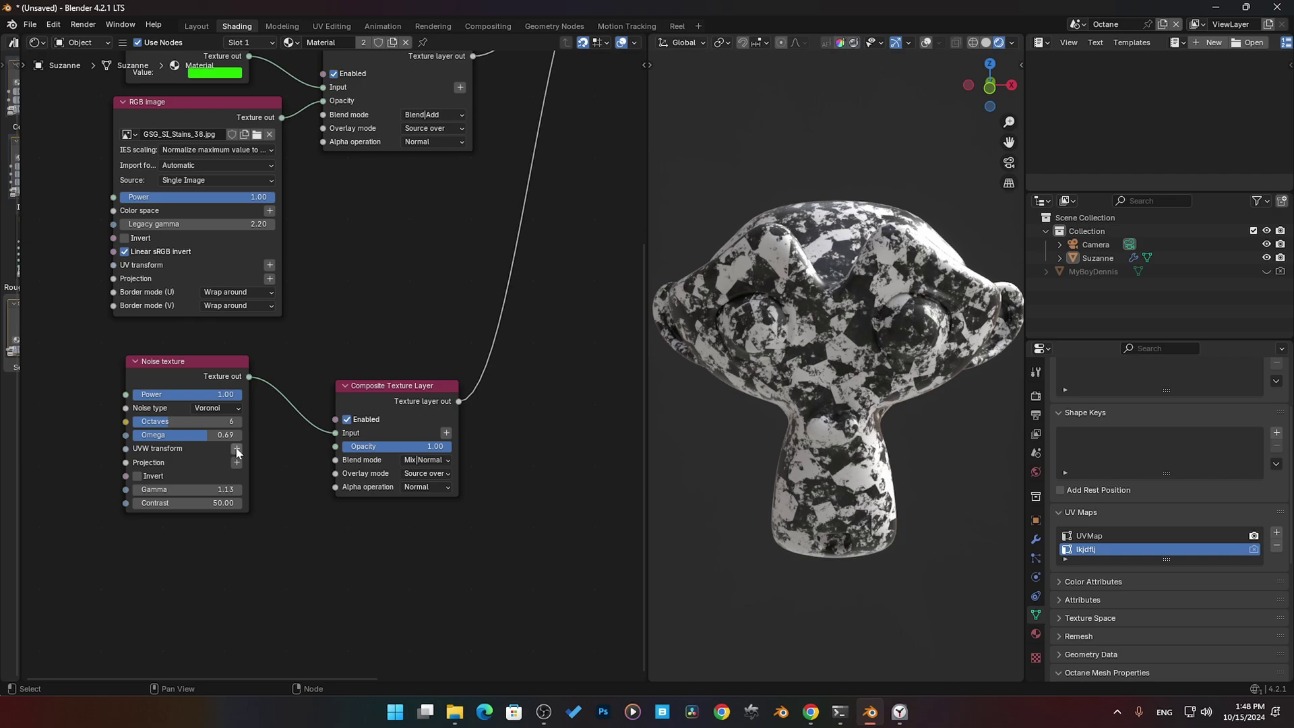
{"action": "left_click", "coordinate": [238, 450]}
{"action": "middle_click_drag", "start_coordinate": [289, 583], "coordinate": [368, 478]}
{"action": "left_click_drag", "start_coordinate": [104, 334], "coordinate": [96, 284]}
{"action": "mouse_move", "coordinate": [119, 399]}
{"action": "left_mouse_down"}
{"action": "mouse_move", "coordinate": [119, 416]}
{"action": "mouse_move", "coordinate": [148, 416]}
{"action": "mouse_move", "coordinate": [114, 416]}
{"action": "left_mouse_up"}
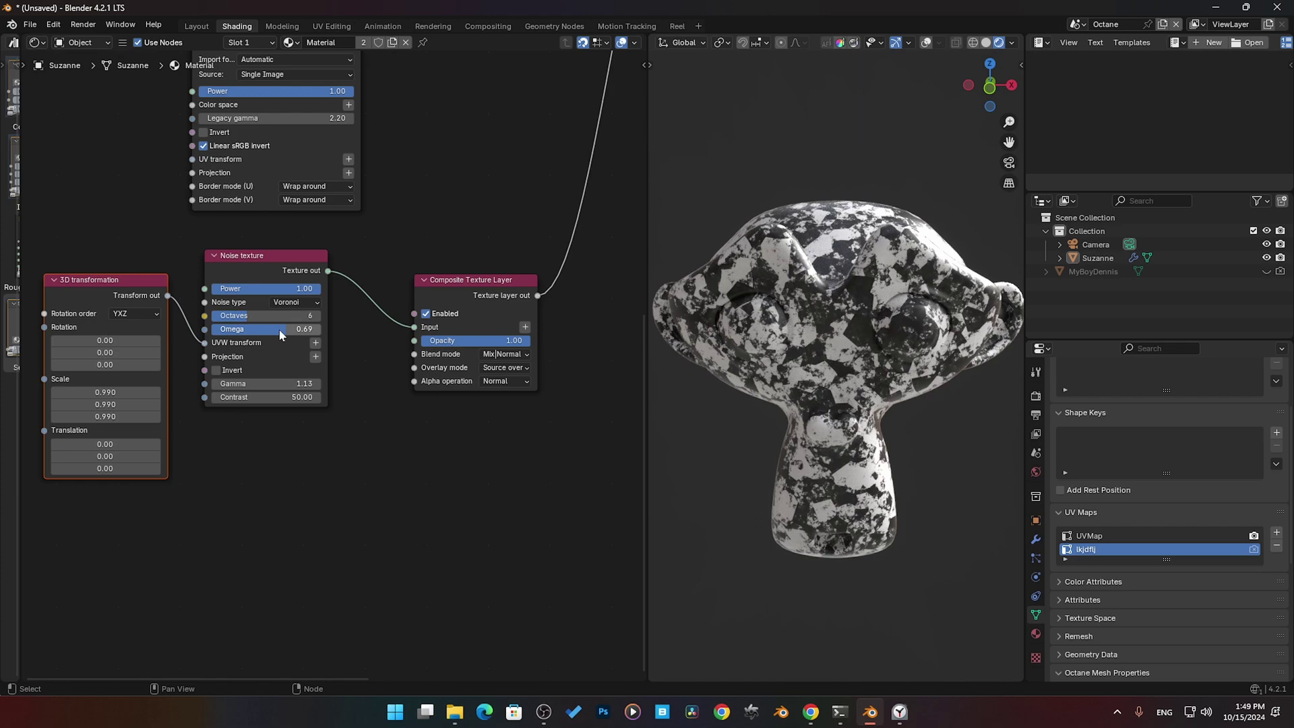
Set the Noise texture's Octaves to 5 and Omega to 0.84, and set the third layer's blend mode to Blend|Multiply
{"action": "left_click_drag", "start_coordinate": [283, 331], "coordinate": [240, 330]}
{"action": "middle_click_drag", "start_coordinate": [281, 453], "coordinate": [199, 490]}
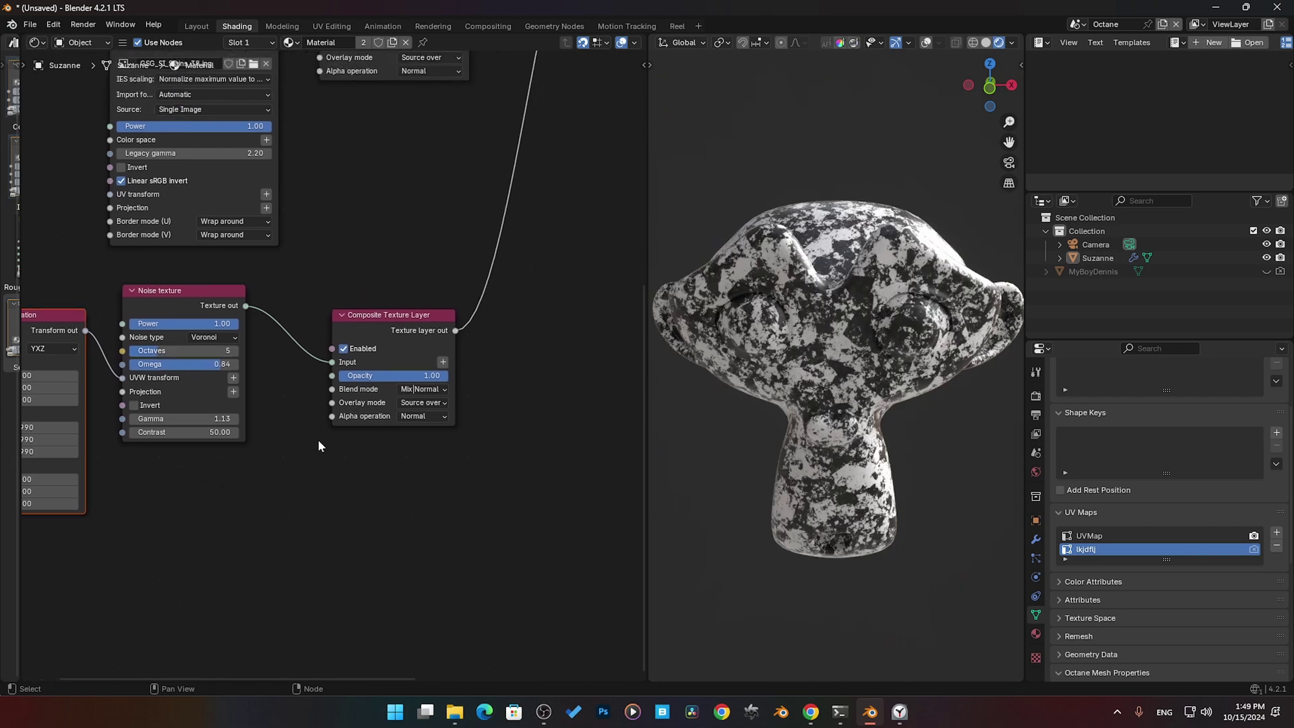
{"action": "middle_click_drag", "start_coordinate": [317, 439], "coordinate": [300, 514]}
{"action": "left_click", "coordinate": [340, 490]}
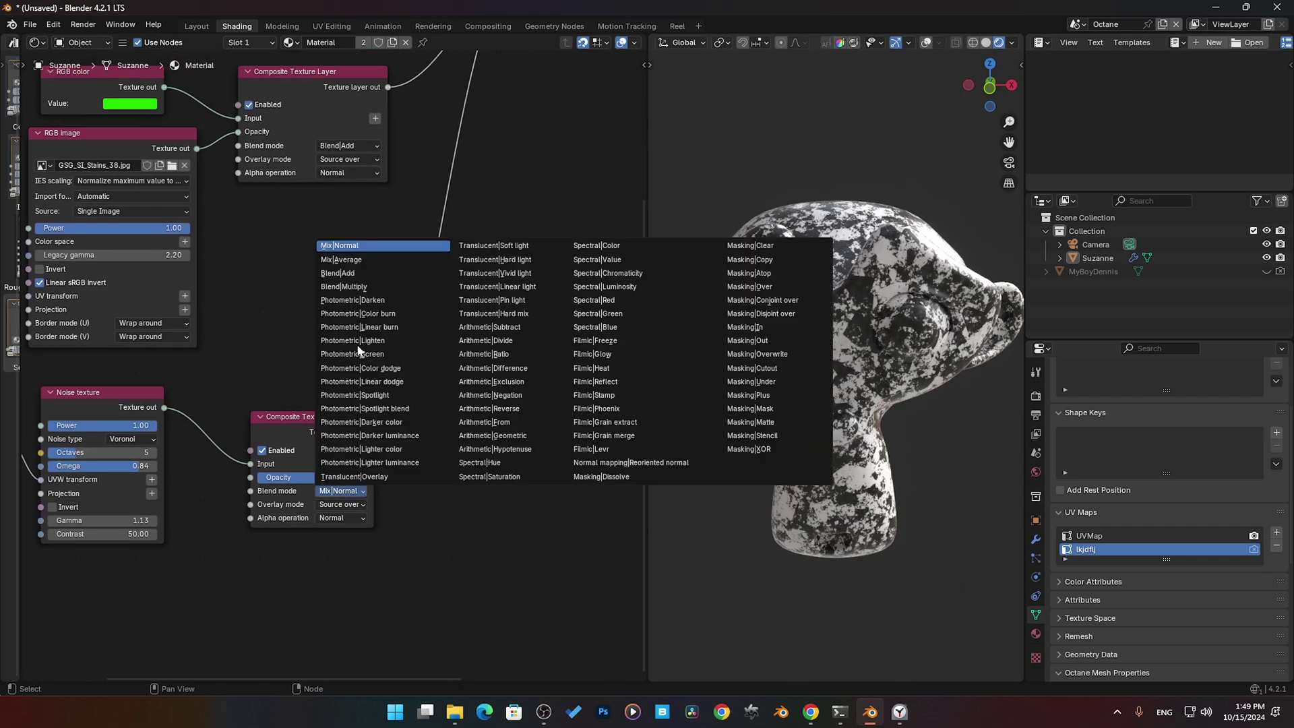
{"action": "left_click", "coordinate": [352, 287]}
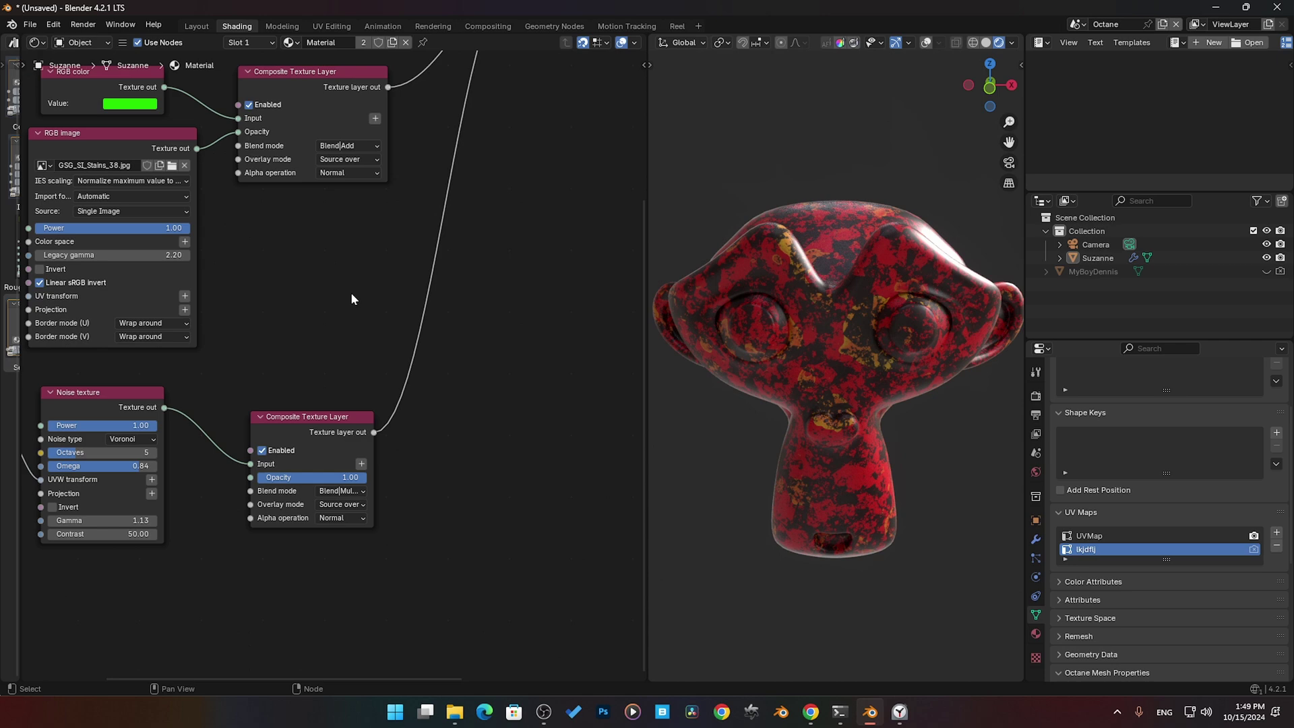
Move the Noise texture node down and reroute its Texture out from the third layer's Input to its Opacity
{"action": "middle_click_drag", "start_coordinate": [368, 474], "coordinate": [432, 450]}
{"action": "middle_click_drag", "start_coordinate": [263, 372], "coordinate": [300, 360]}
{"action": "left_click_drag", "start_coordinate": [229, 357], "coordinate": [229, 399]}
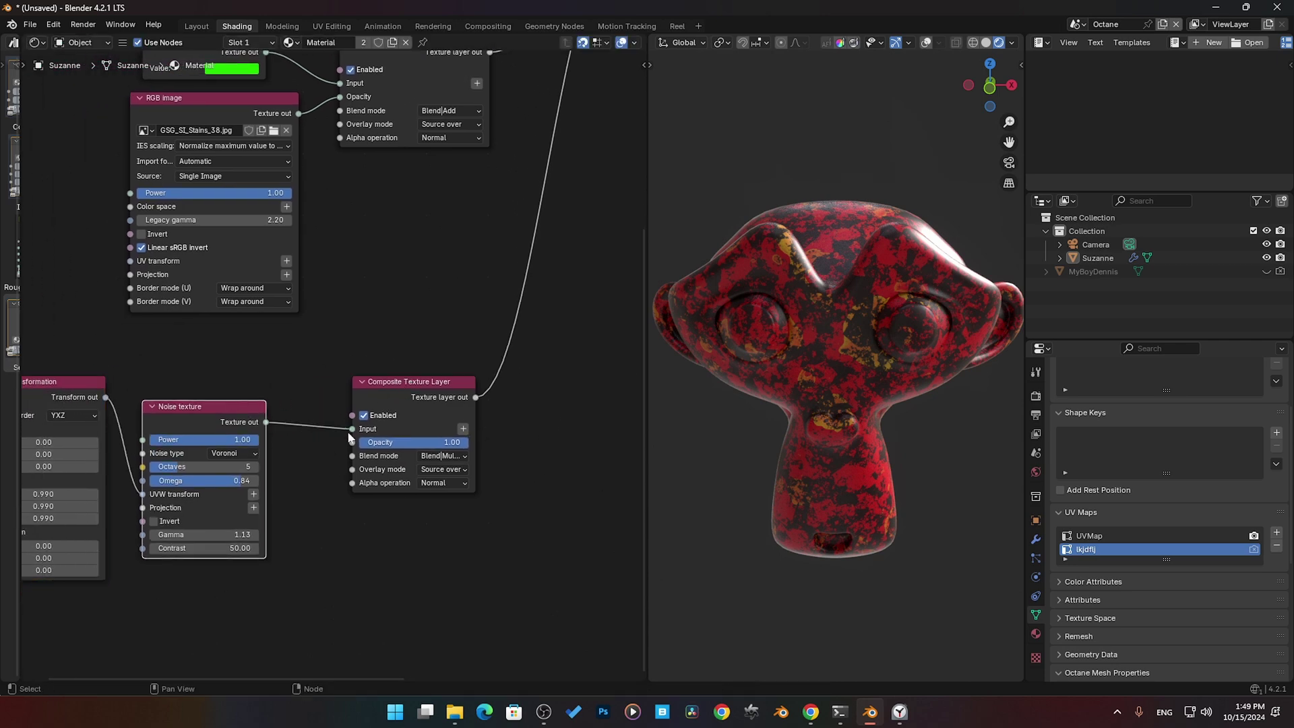
{"action": "mouse_move", "coordinate": [351, 429]}
{"action": "left_mouse_down"}
{"action": "mouse_move", "coordinate": [333, 436]}
{"action": "mouse_move", "coordinate": [352, 442]}
{"action": "left_mouse_up"}
{"action": "middle_click_drag", "start_coordinate": [314, 490], "coordinate": [349, 553]}
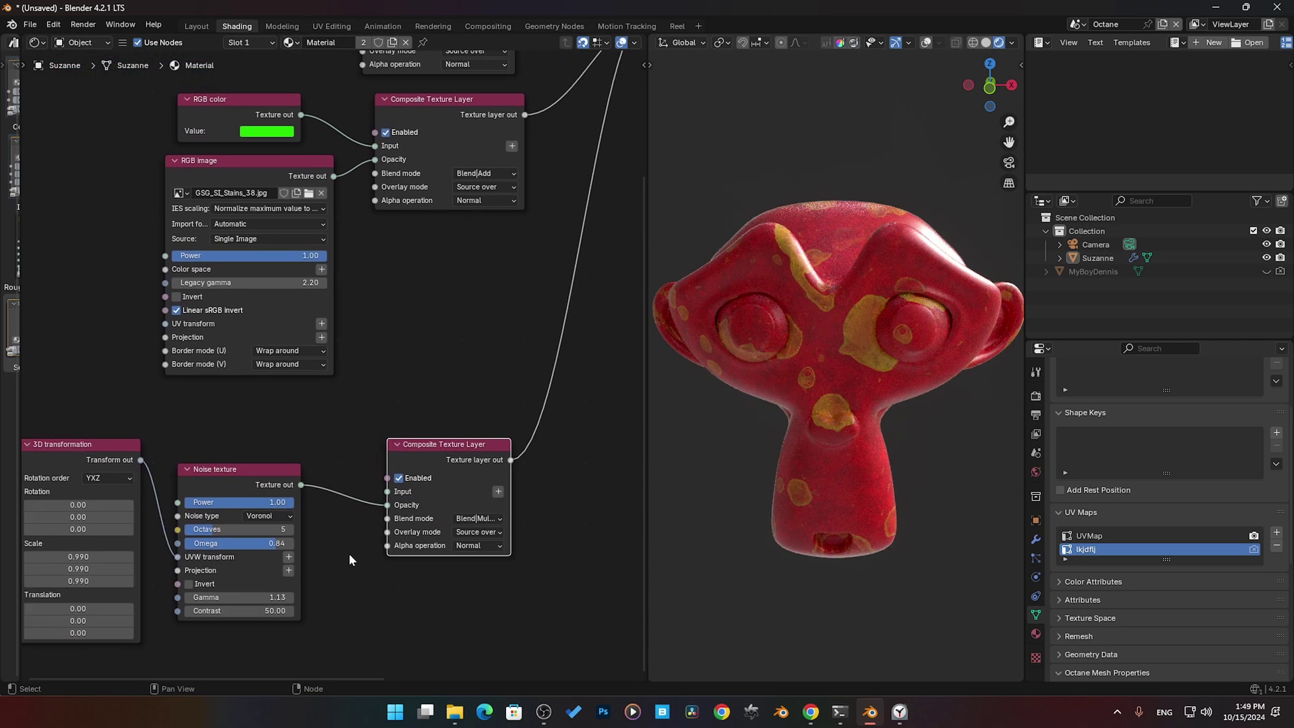
Duplicate the green RGB color node, connect the copy to the third layer's Input and set its color to light blue
{"action": "left_click", "coordinate": [248, 109]}
{"action": "key", "text": "shift+d"}
{"action": "left_click", "coordinate": [297, 439]}
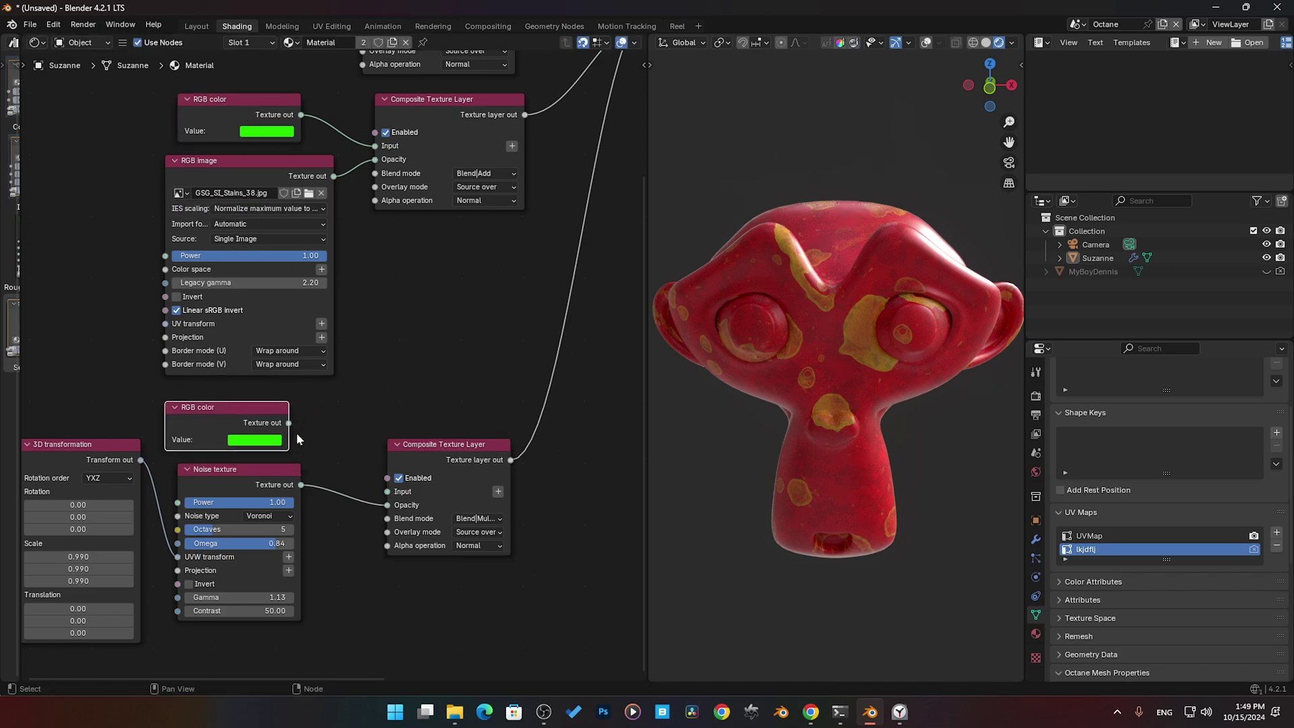
{"action": "left_click_drag", "start_coordinate": [289, 422], "coordinate": [388, 491]}
{"action": "left_click", "coordinate": [263, 440]}
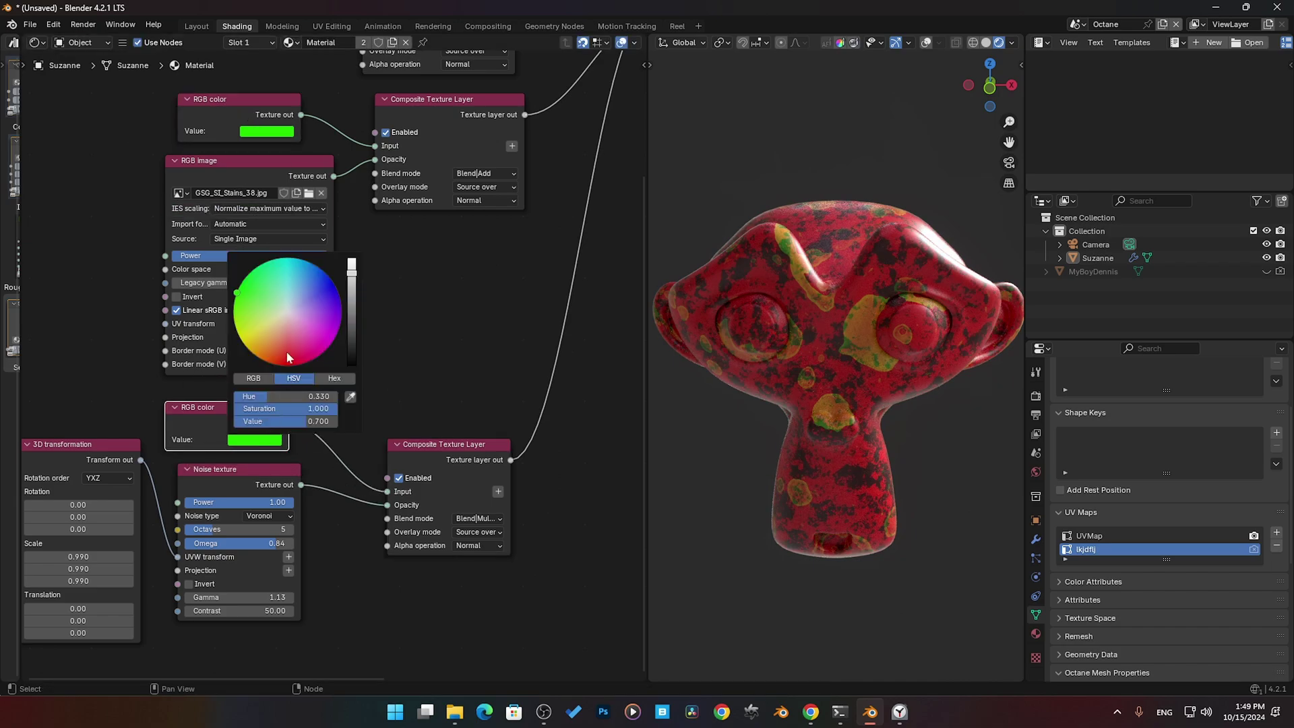
{"action": "left_click_drag", "start_coordinate": [307, 320], "coordinate": [293, 280]}
Move the red layer up to the top of the Composite texture's layer stack and back down to Layer 1
{"action": "middle_click_drag", "start_coordinate": [420, 367], "coordinate": [391, 418]}
{"action": "middle_click_drag", "start_coordinate": [405, 329], "coordinate": [351, 381]}
{"action": "middle_click_drag", "start_coordinate": [499, 256], "coordinate": [445, 304]}
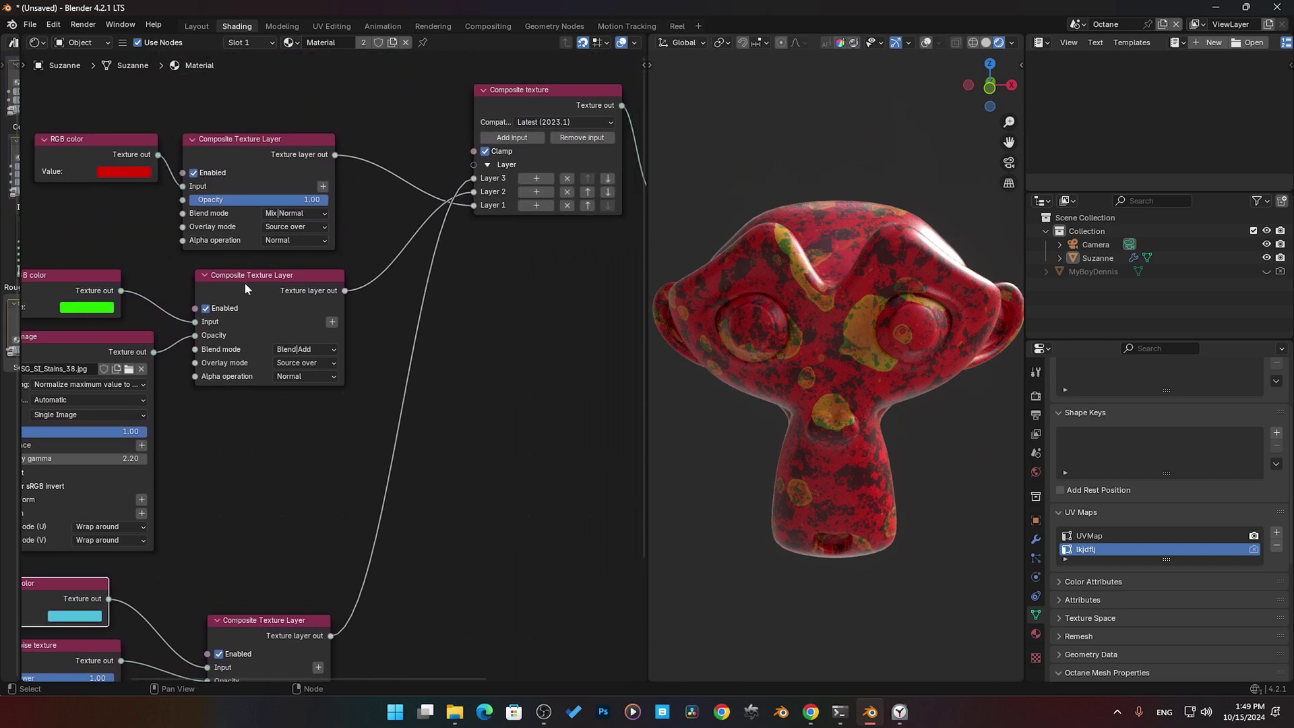
{"action": "left_click_drag", "start_coordinate": [244, 282], "coordinate": [246, 306]}
{"action": "middle_click_drag", "start_coordinate": [485, 196], "coordinate": [455, 135]}
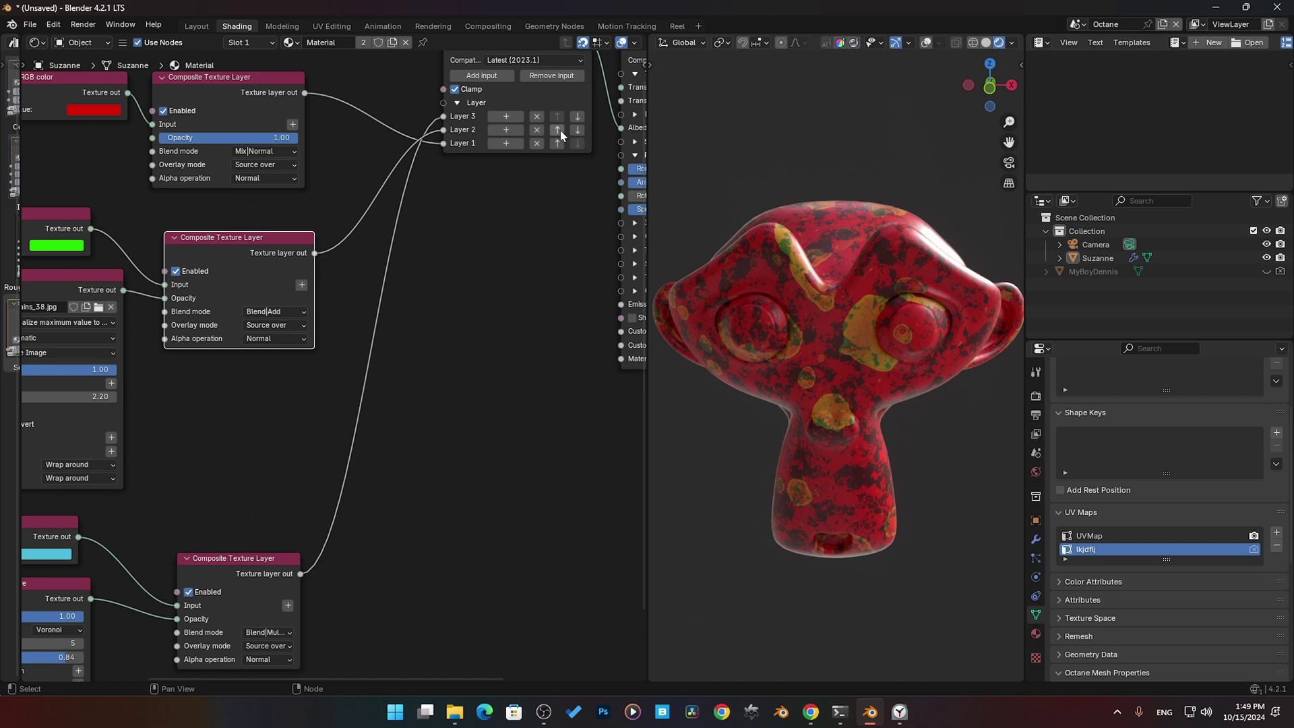
{"action": "left_click", "coordinate": [467, 150]}
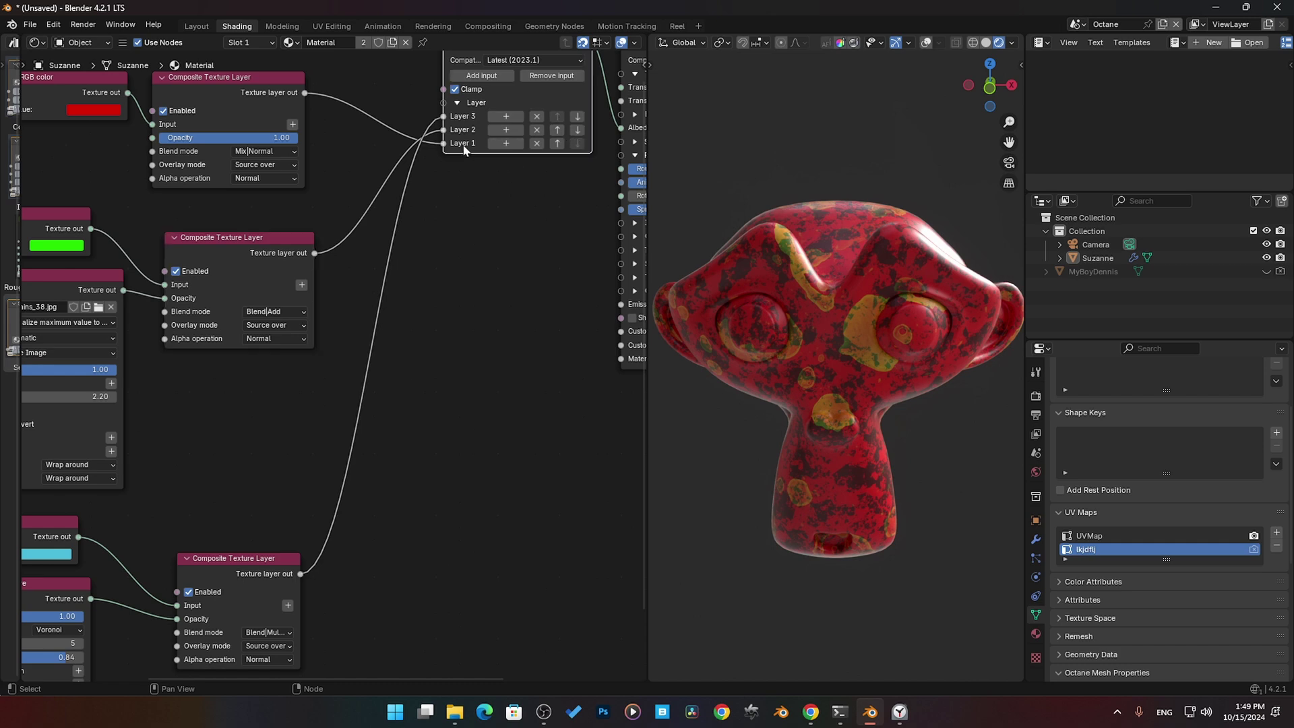
{"action": "left_click", "coordinate": [557, 144]}
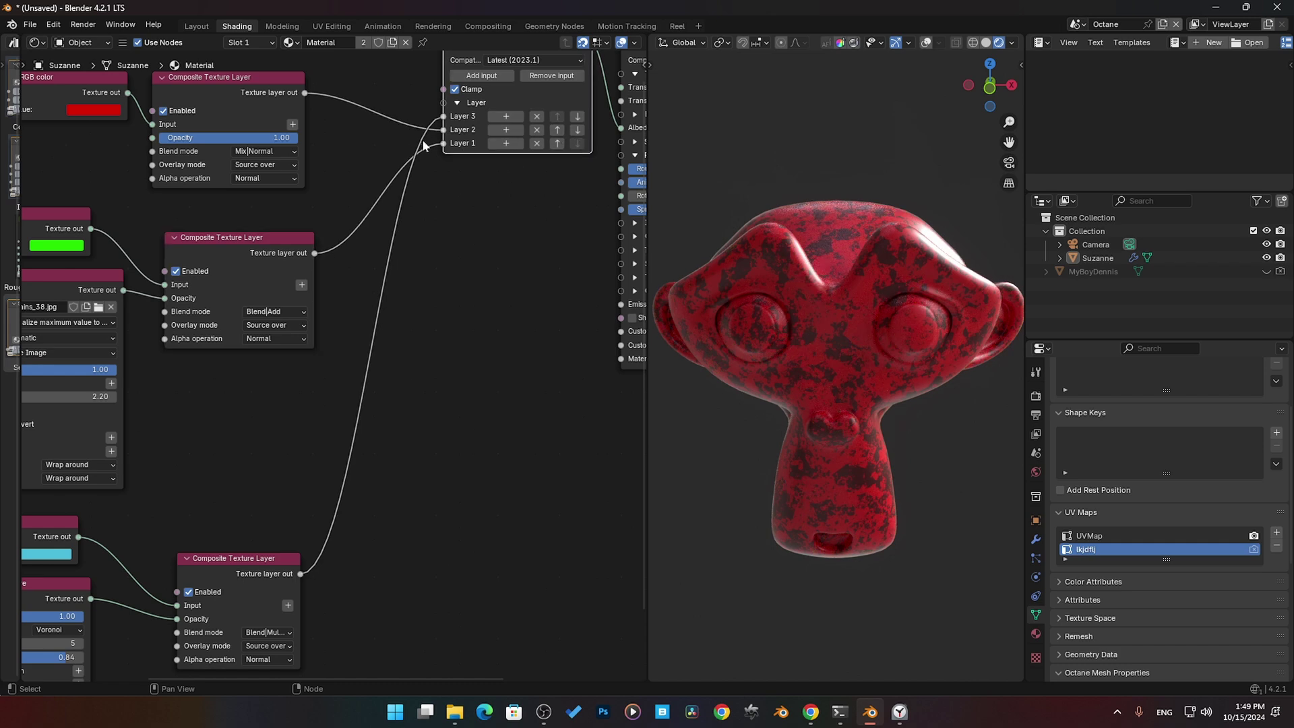
{"action": "left_click", "coordinate": [556, 129]}
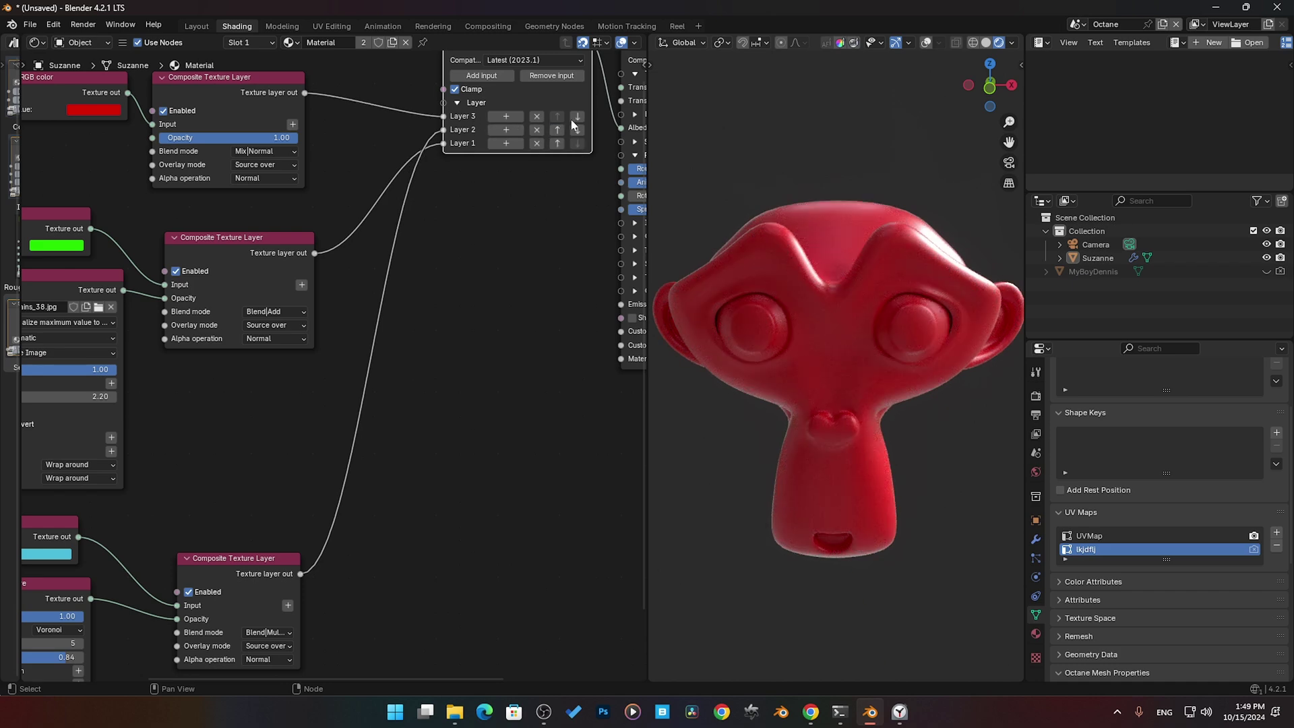
{"action": "left_click", "coordinate": [574, 119]}
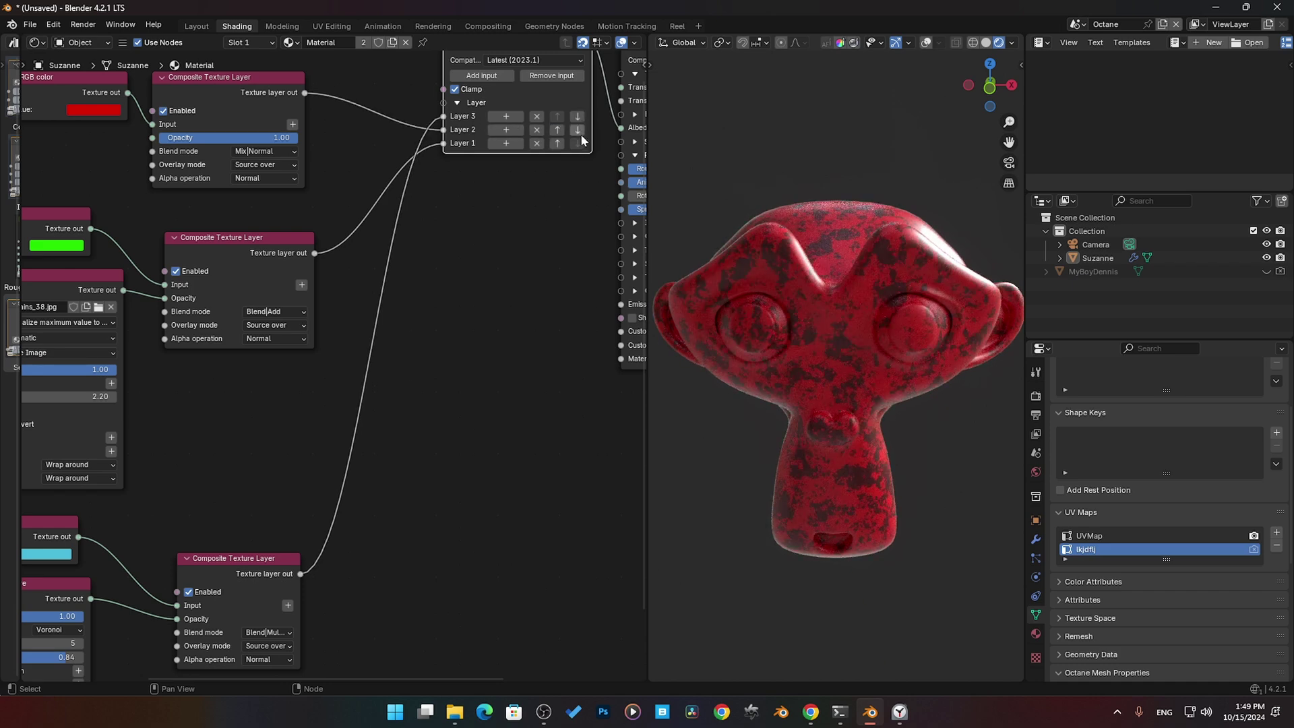
{"action": "left_click", "coordinate": [577, 131]}
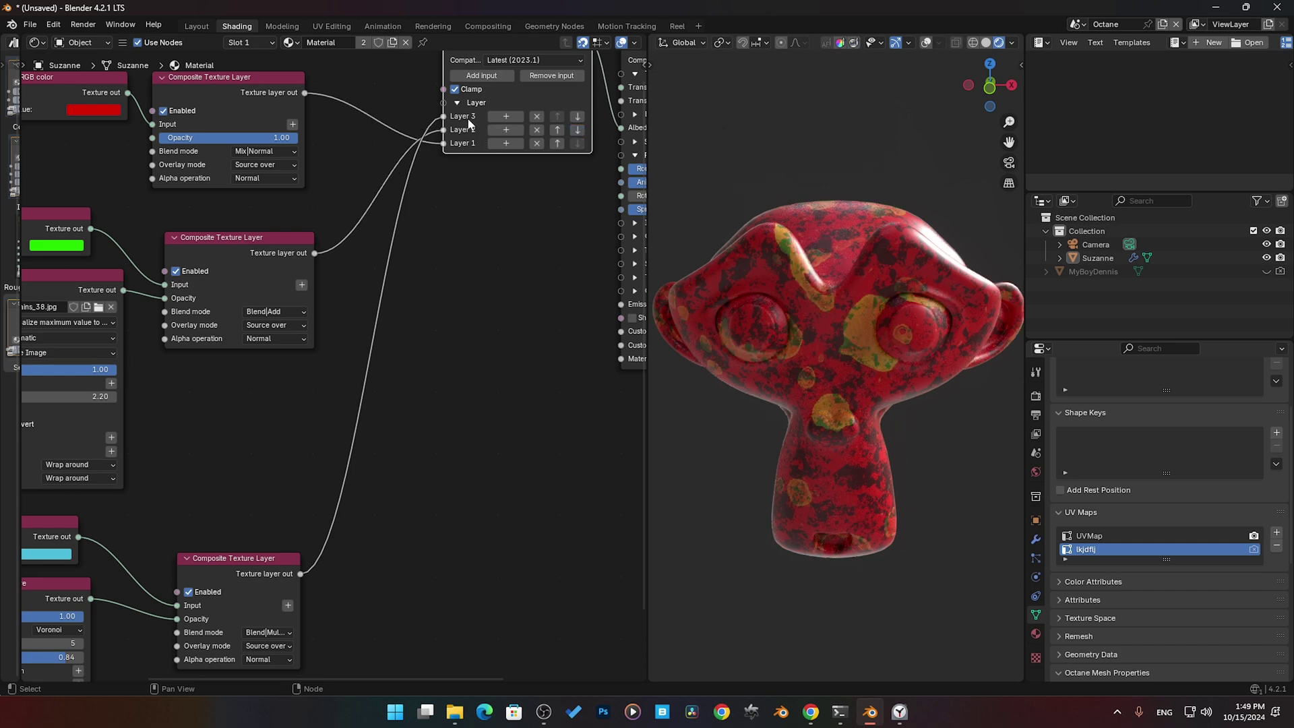
Swap the Composite texture's Layer 3 and Layer 2 back and forth to compare the stacking order
{"action": "left_click", "coordinate": [578, 121]}
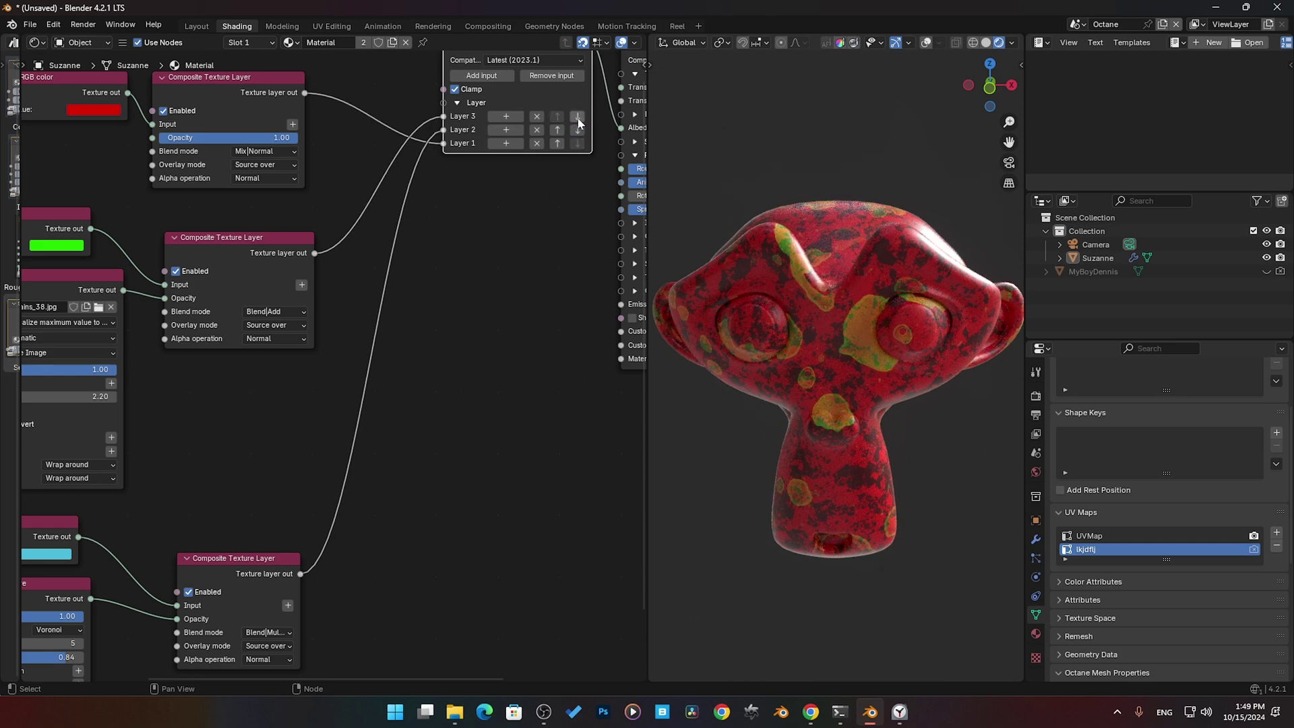
{"action": "left_click", "coordinate": [578, 121]}
{"action": "left_click", "coordinate": [577, 123]}
{"action": "left_click", "coordinate": [578, 119]}
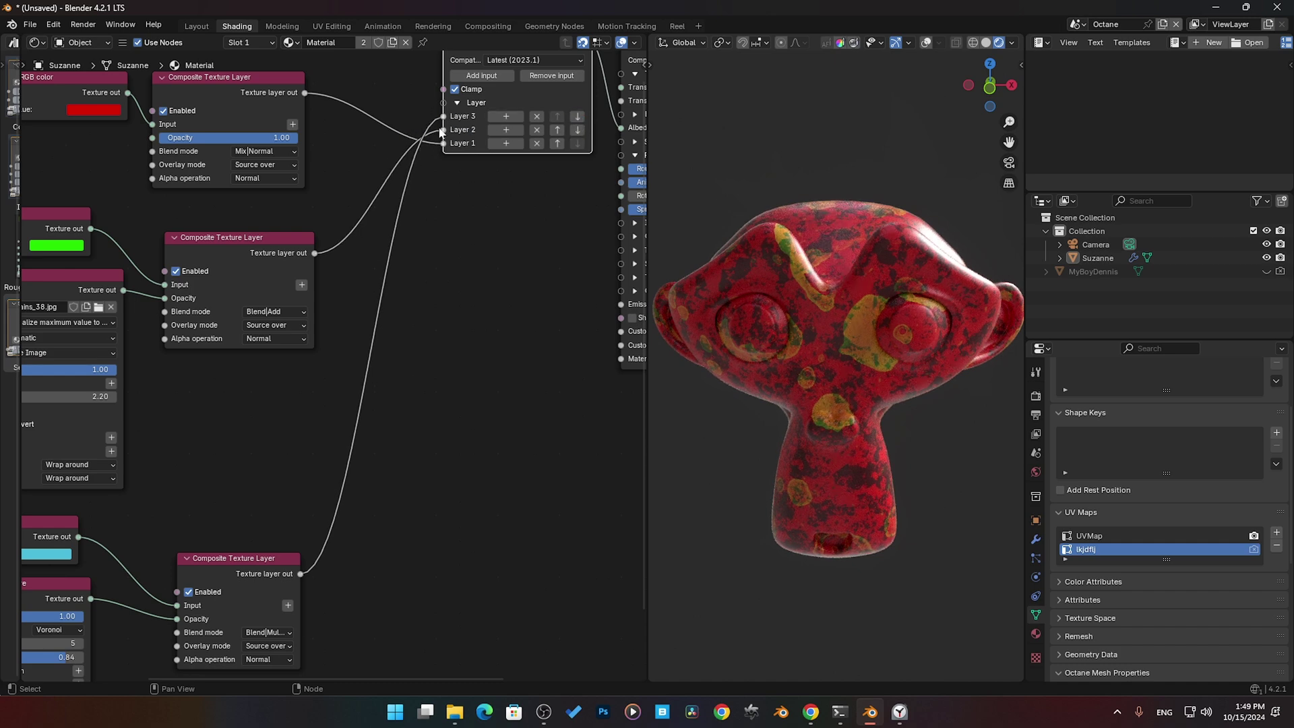
Move the green stain layer below the red layer in the Composite texture's stack and review the connected nodes
{"action": "left_click", "coordinate": [577, 131]}
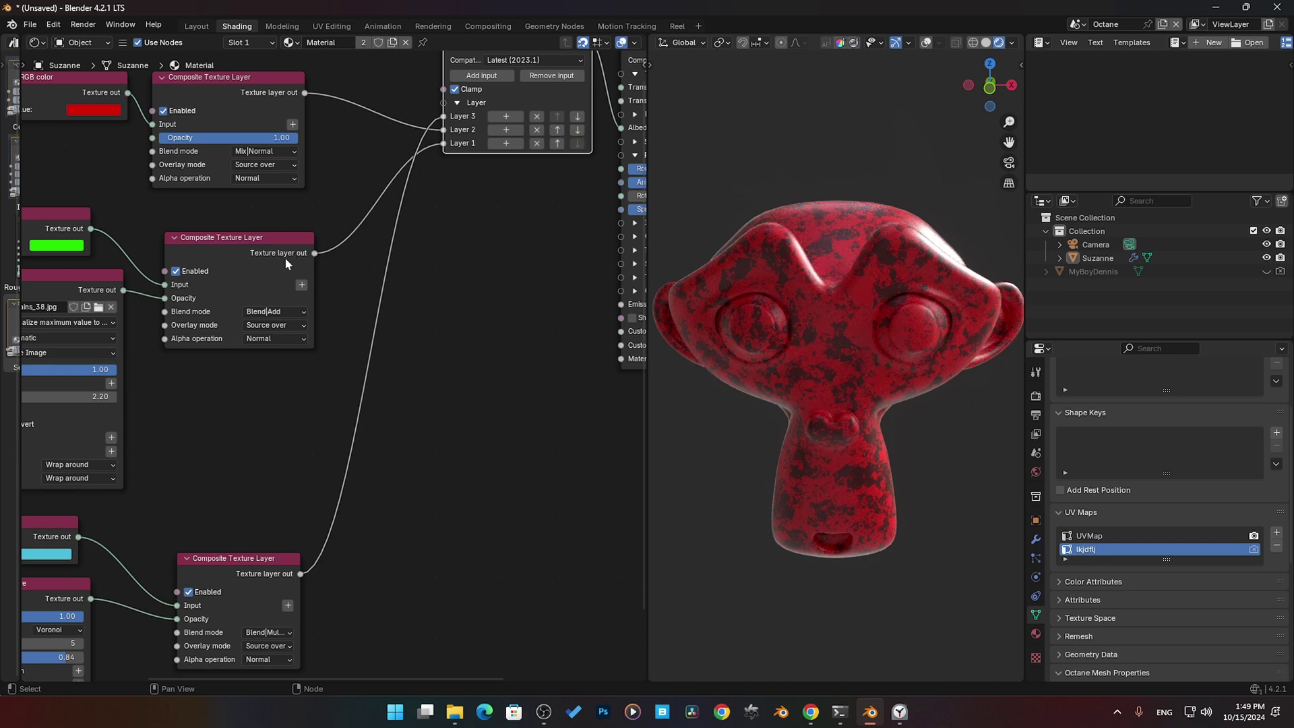
{"action": "left_click", "coordinate": [249, 253]}
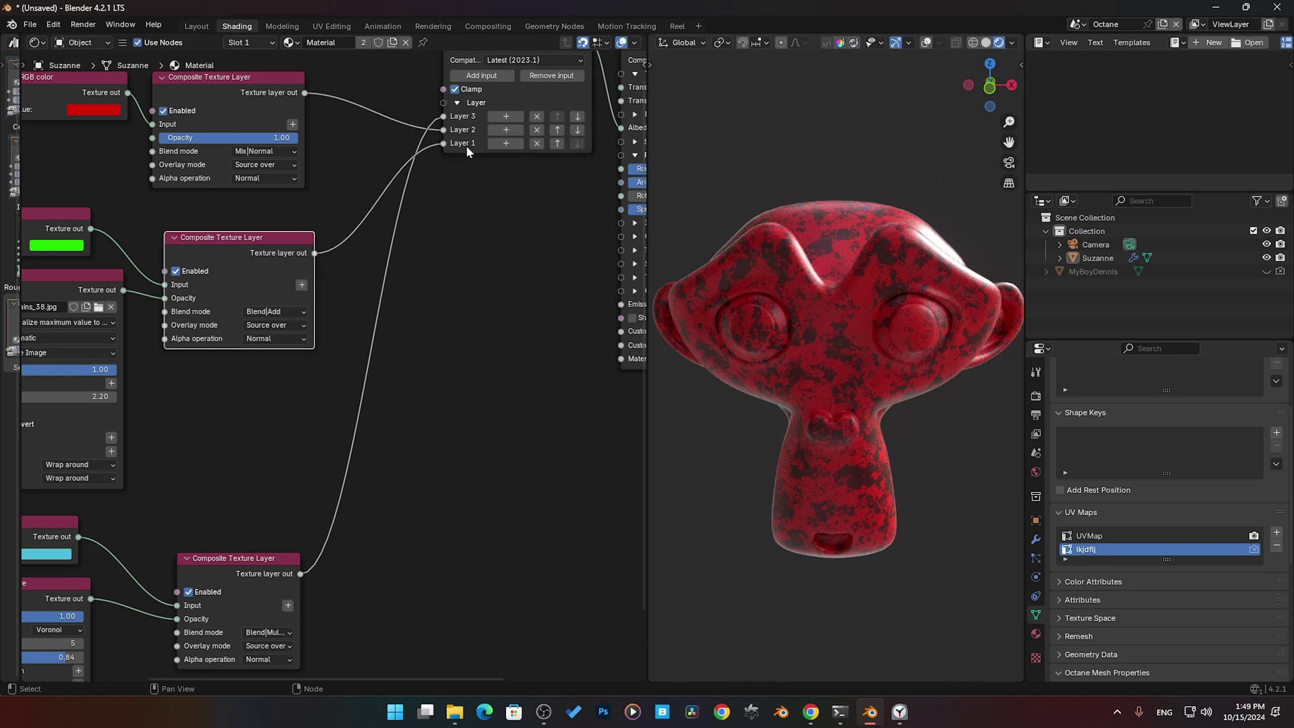
{"action": "middle_click_drag", "start_coordinate": [313, 502], "coordinate": [387, 337]}
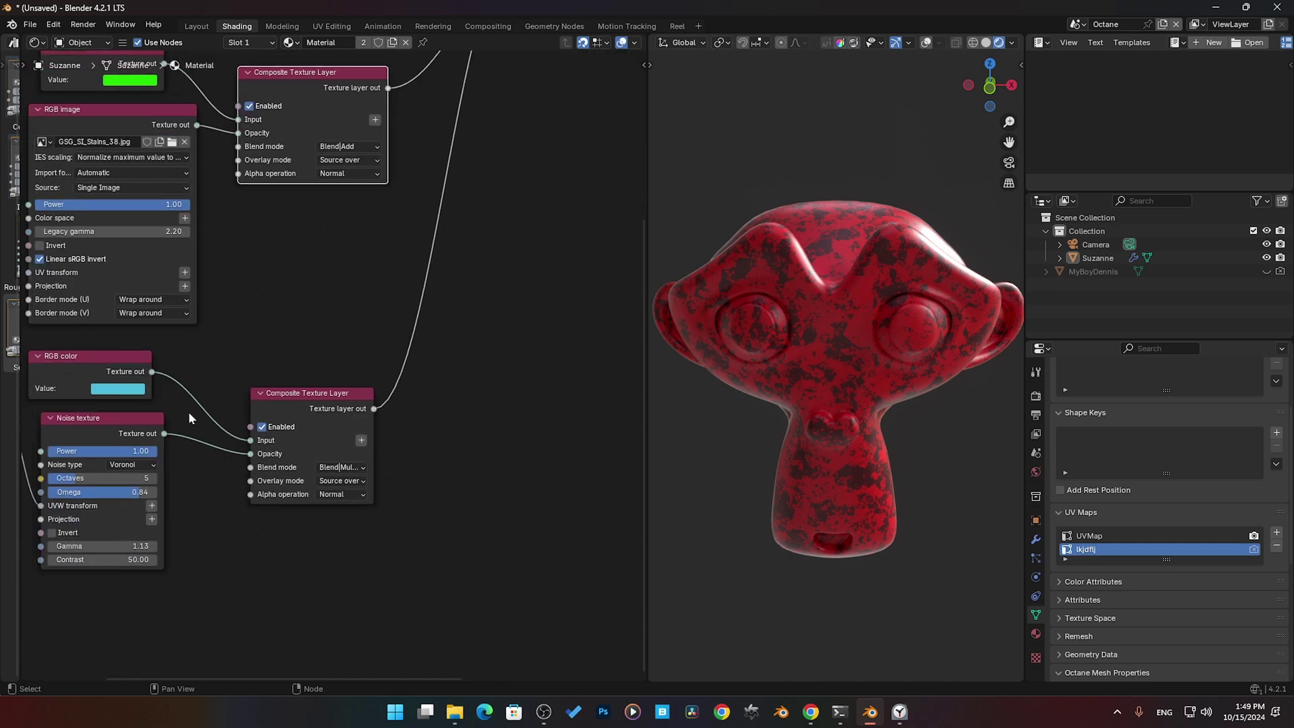
{"action": "middle_click_drag", "start_coordinate": [415, 273], "coordinate": [347, 437]}
{"action": "middle_click_drag", "start_coordinate": [464, 223], "coordinate": [440, 310]}
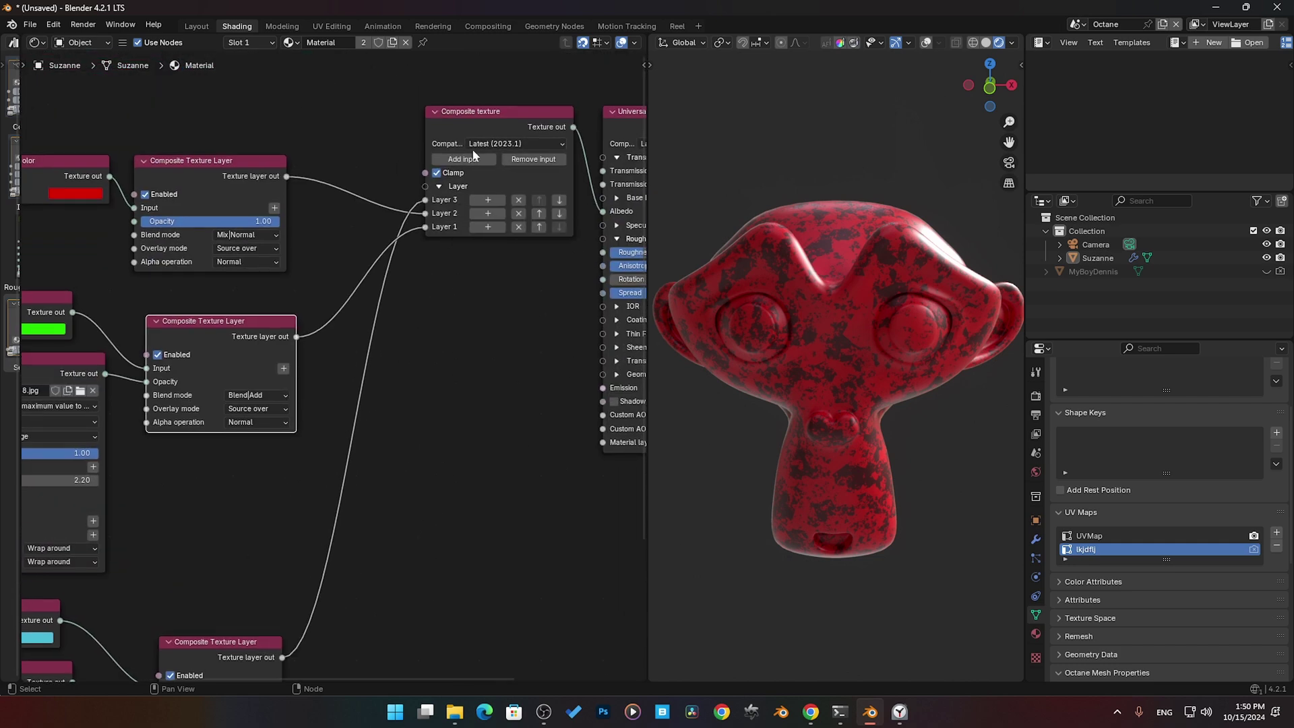
Tidy the node layout by moving the Composite texture node down beside the red layer and repositioning the third layer node
{"action": "scroll", "coordinate": [401, 403], "scroll_direction": "down", "scroll_amount": 4}
{"action": "middle_click_drag", "start_coordinate": [348, 460], "coordinate": [381, 401]}
{"action": "scroll", "coordinate": [379, 363], "scroll_direction": "down", "scroll_amount": 1}
{"action": "left_click_drag", "start_coordinate": [504, 118], "coordinate": [502, 157]}
{"action": "left_click_drag", "start_coordinate": [275, 484], "coordinate": [265, 459]}
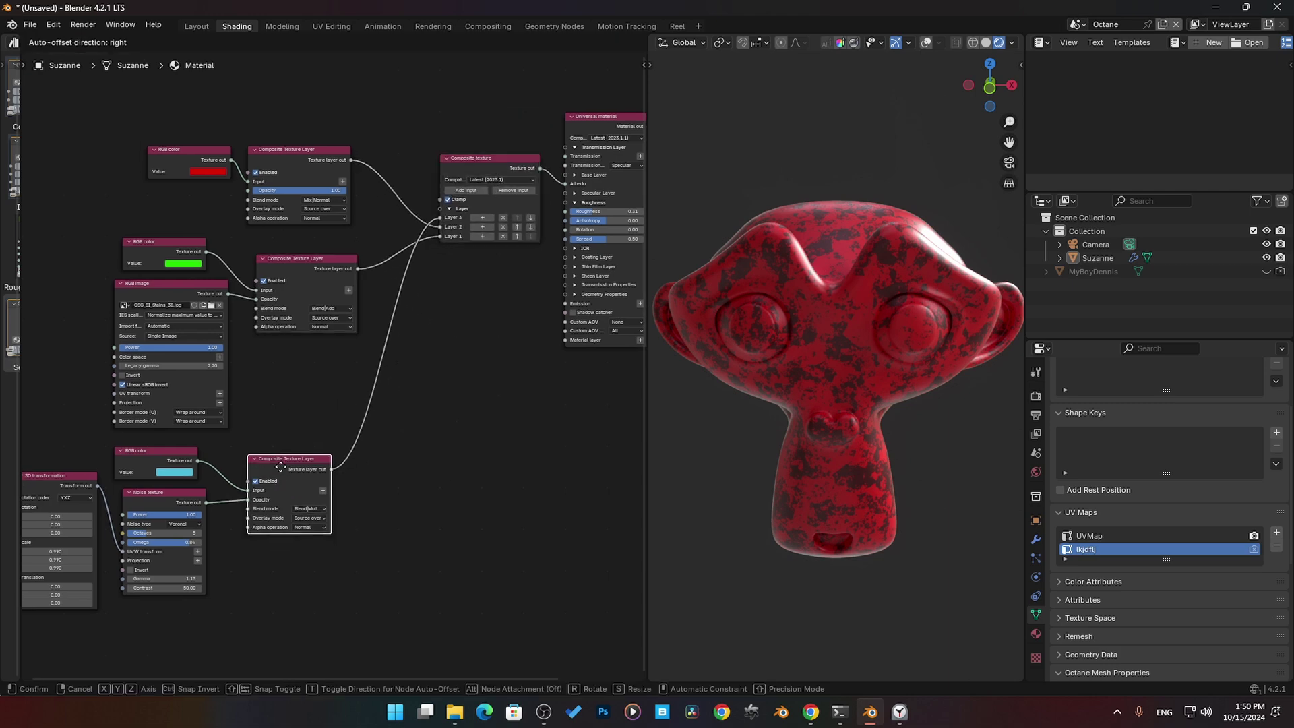
{"action": "middle_click_drag", "start_coordinate": [286, 407], "coordinate": [331, 342]}
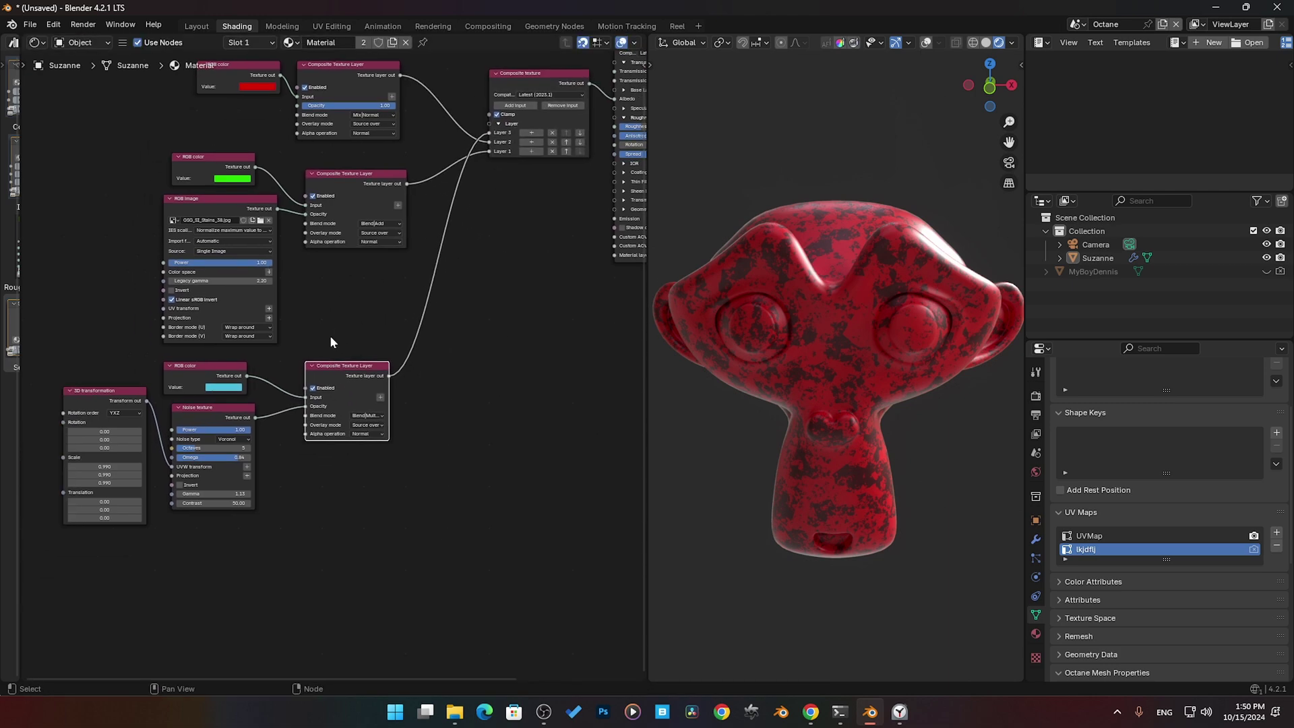
{"action": "middle_click_drag", "start_coordinate": [342, 254], "coordinate": [347, 336]}
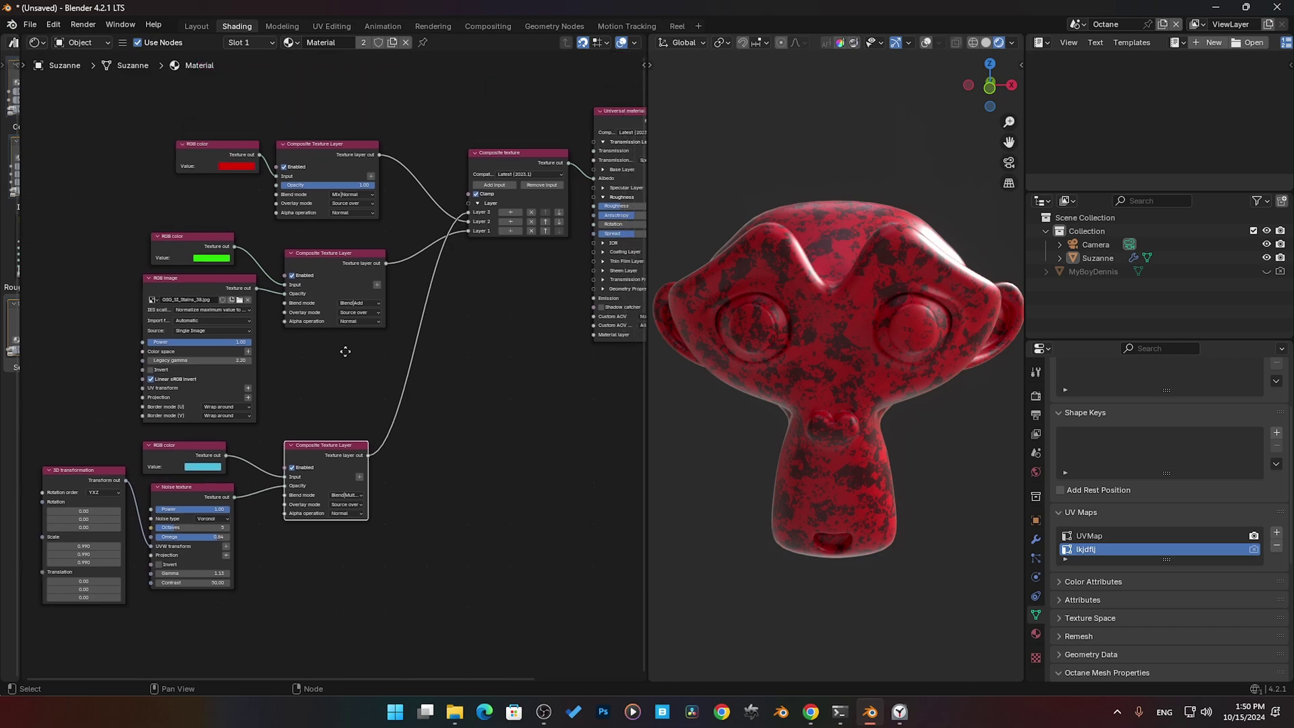
Move the red layer back to the bottom with the green layer above it, and inspect Suzanne from a slight side angle
{"action": "left_click", "coordinate": [546, 230]}
{"action": "middle_click_drag", "start_coordinate": [798, 352], "coordinate": [738, 350]}
{"action": "middle_click_drag", "start_coordinate": [330, 458], "coordinate": [336, 439]}
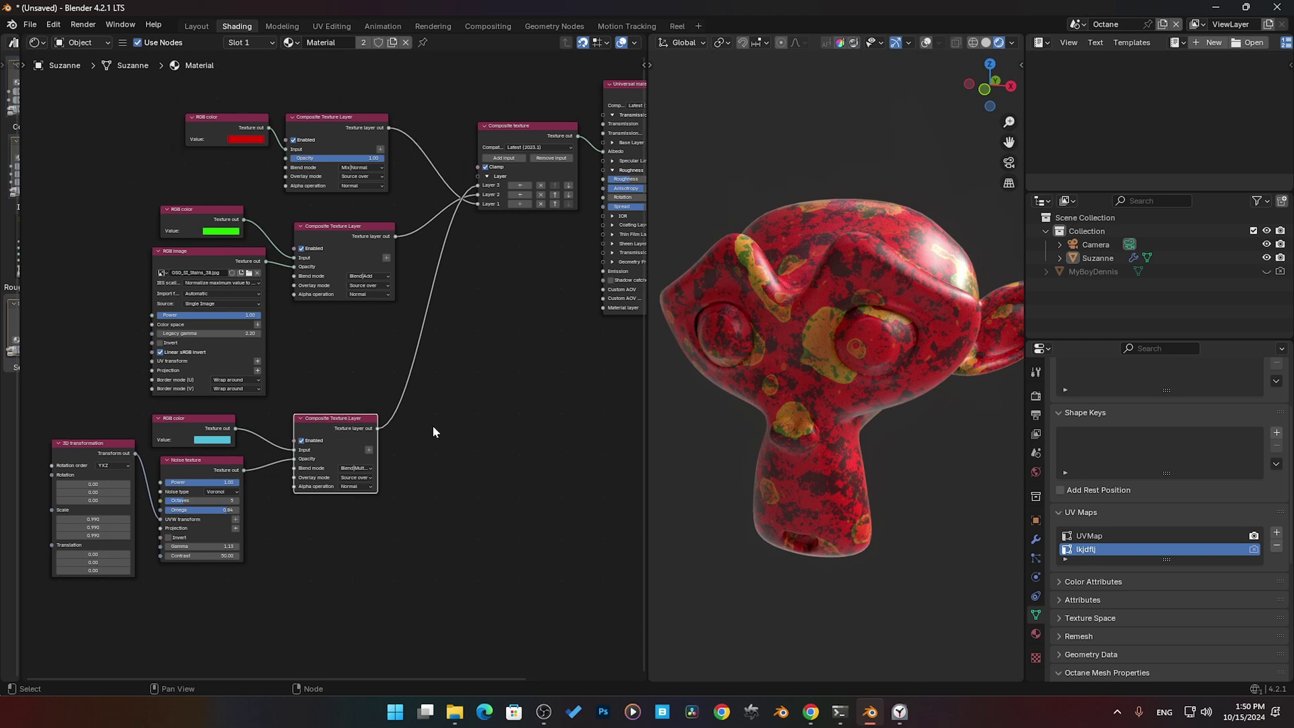
{"action": "middle_click_drag", "start_coordinate": [459, 319], "coordinate": [414, 365]}
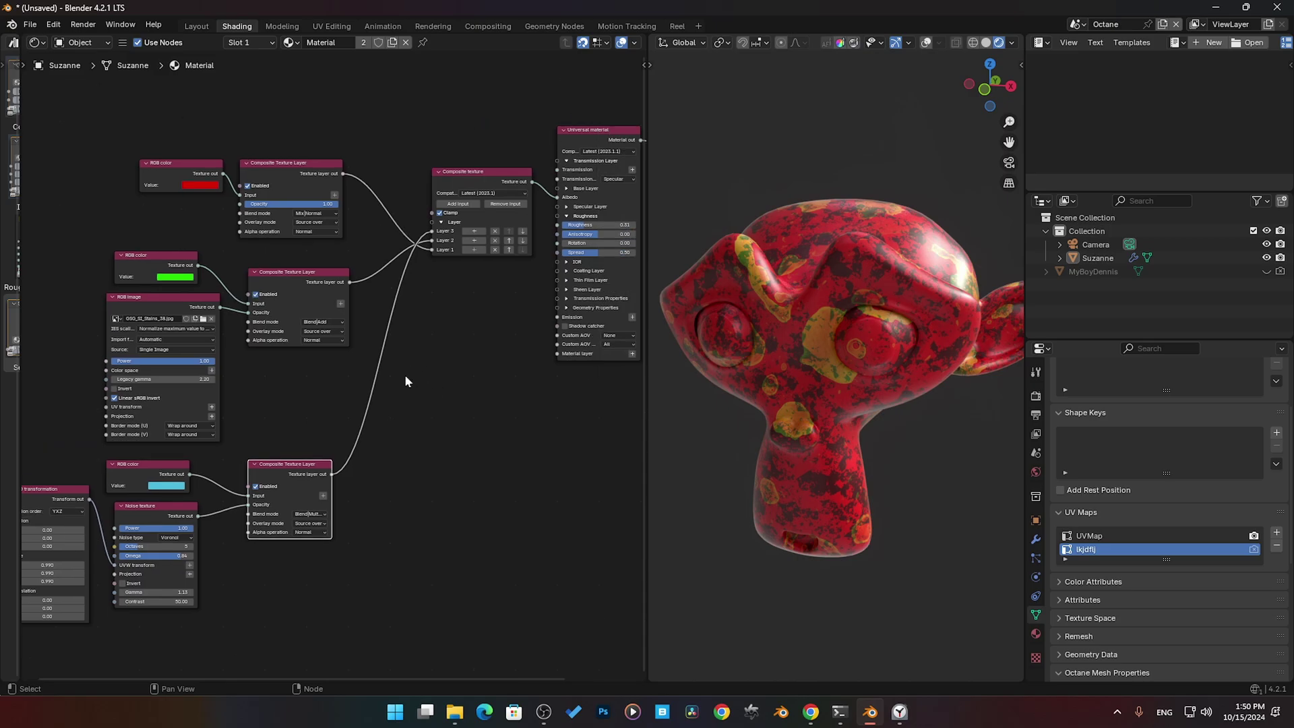